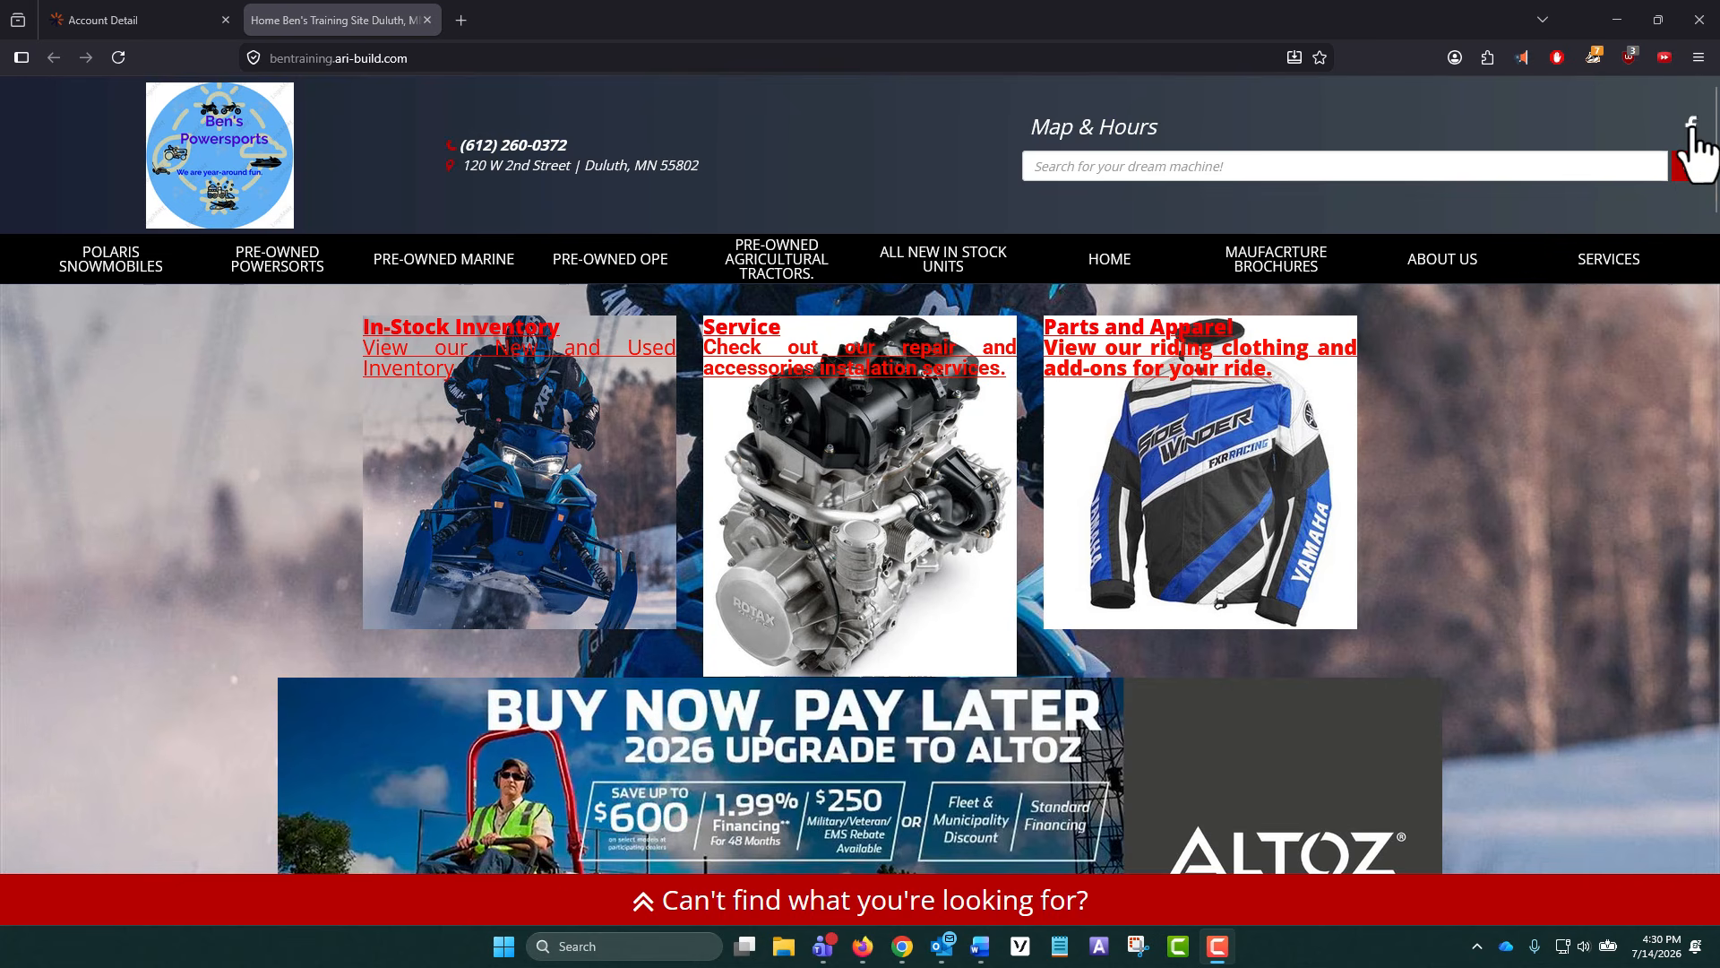
- Examine the dealer website's homepage from the header and promotions down to the brand logos, welcome text and footer
scroll(549, 372, down, 5)
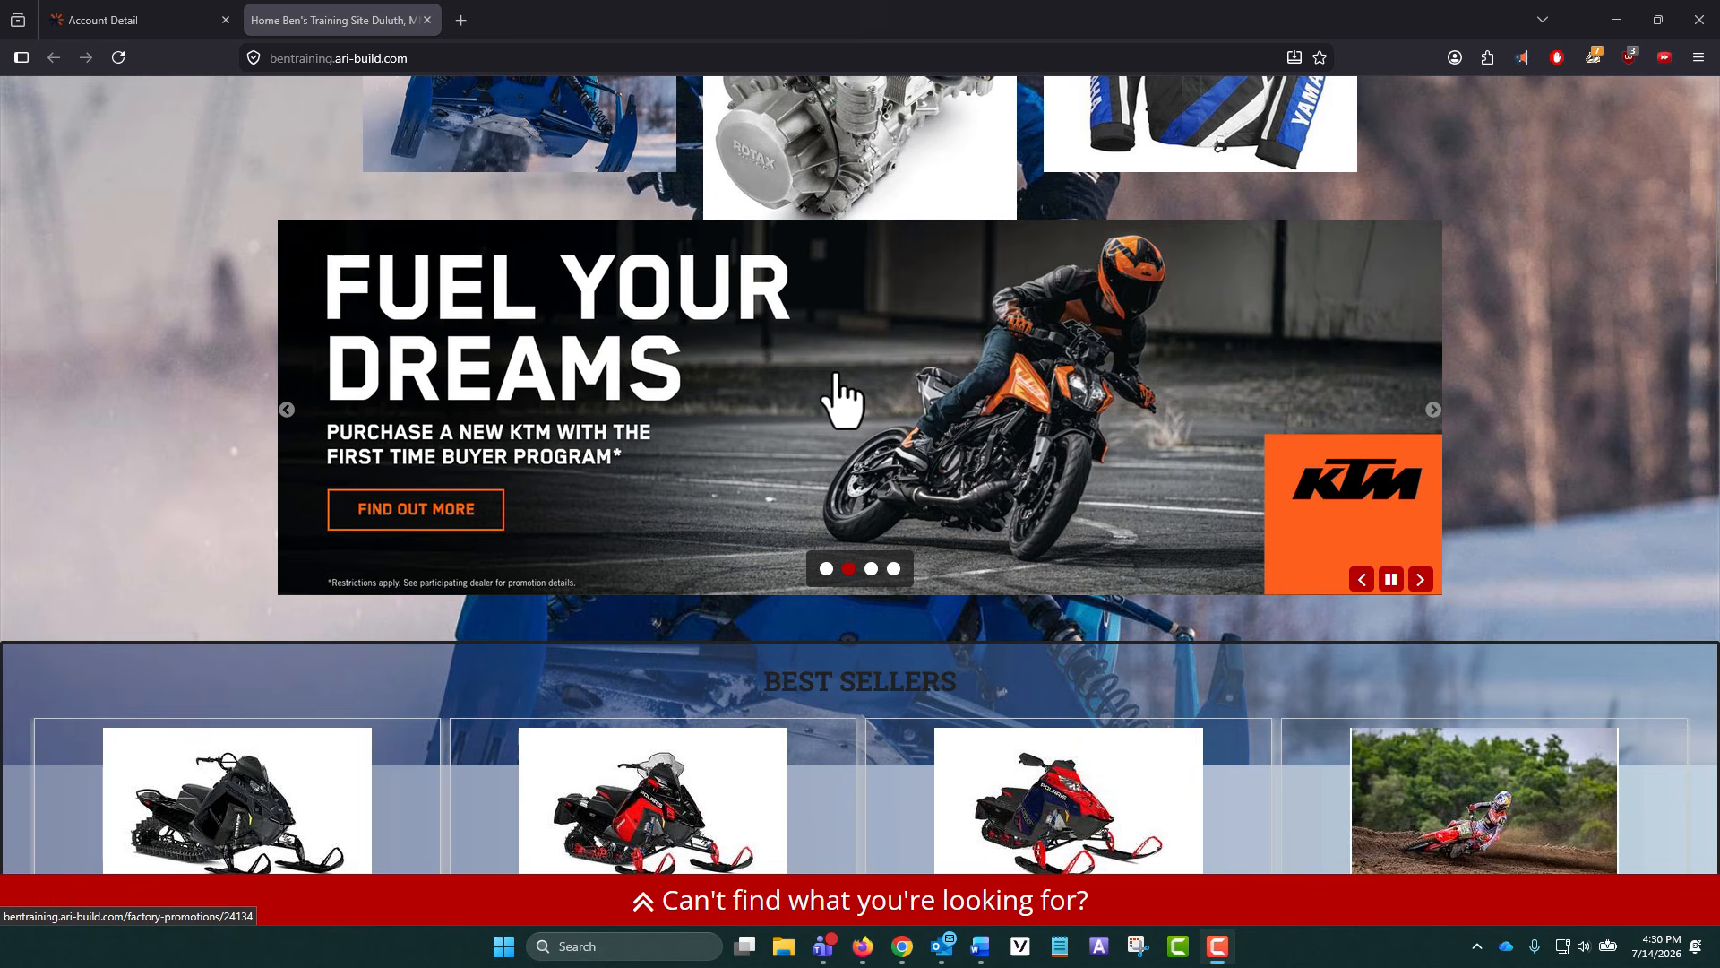
scroll(837, 395, down, 10)
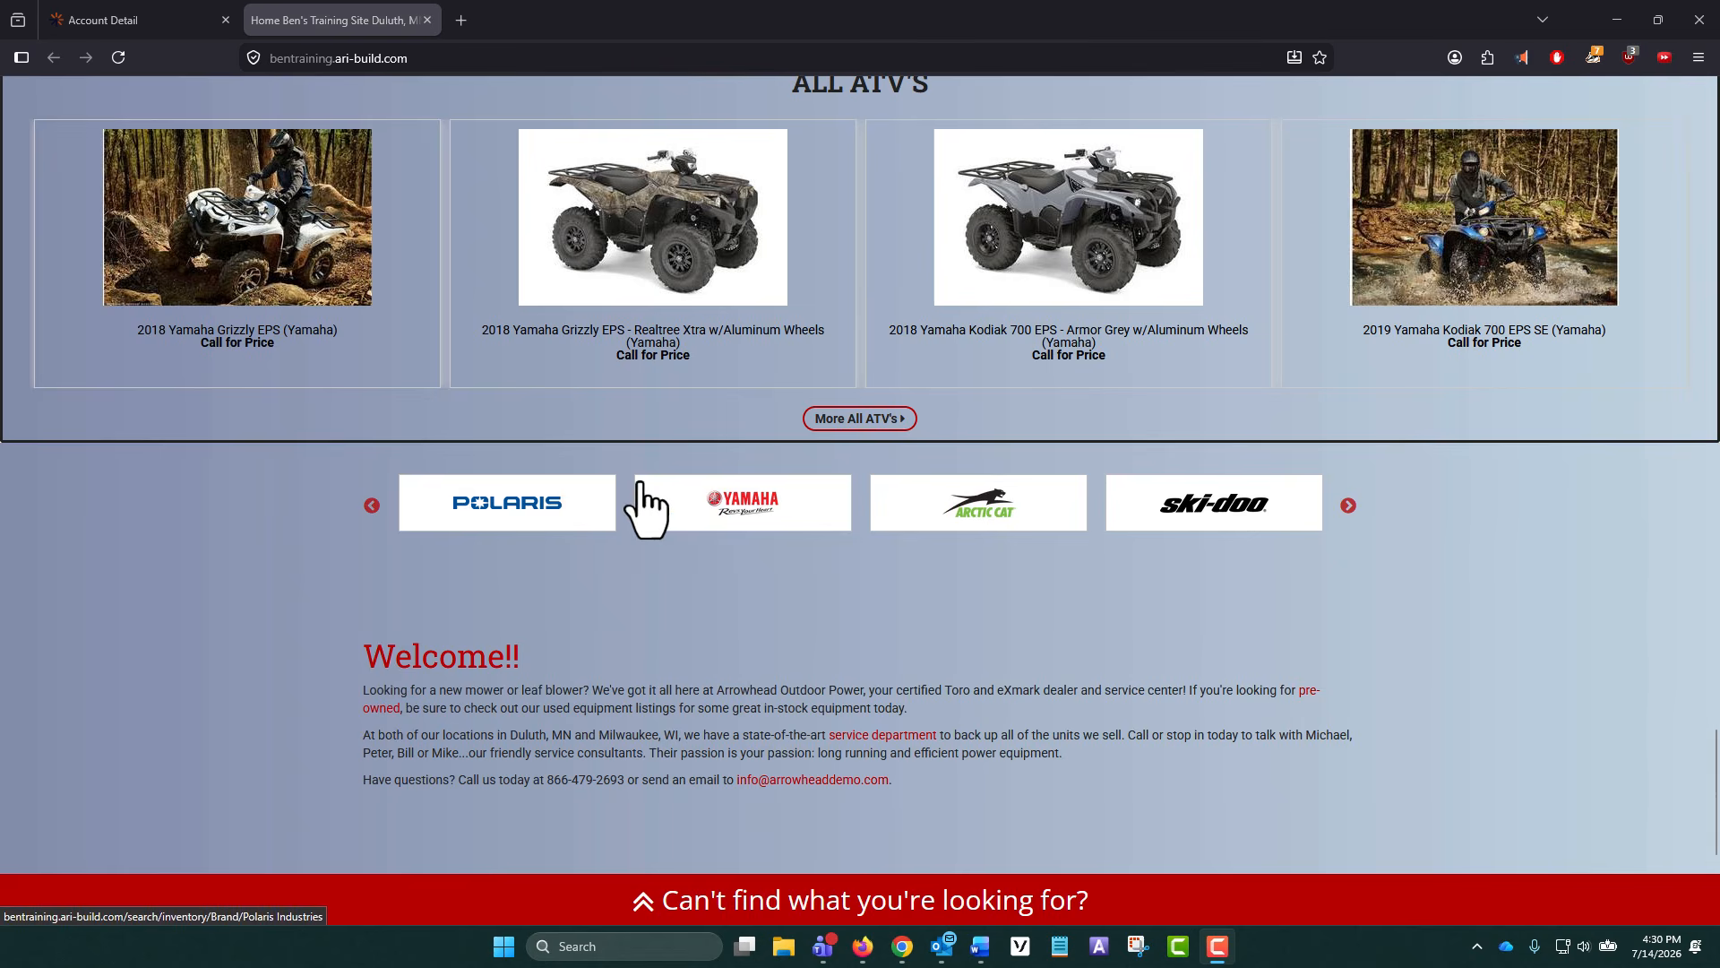
scroll(645, 511, down, 3)
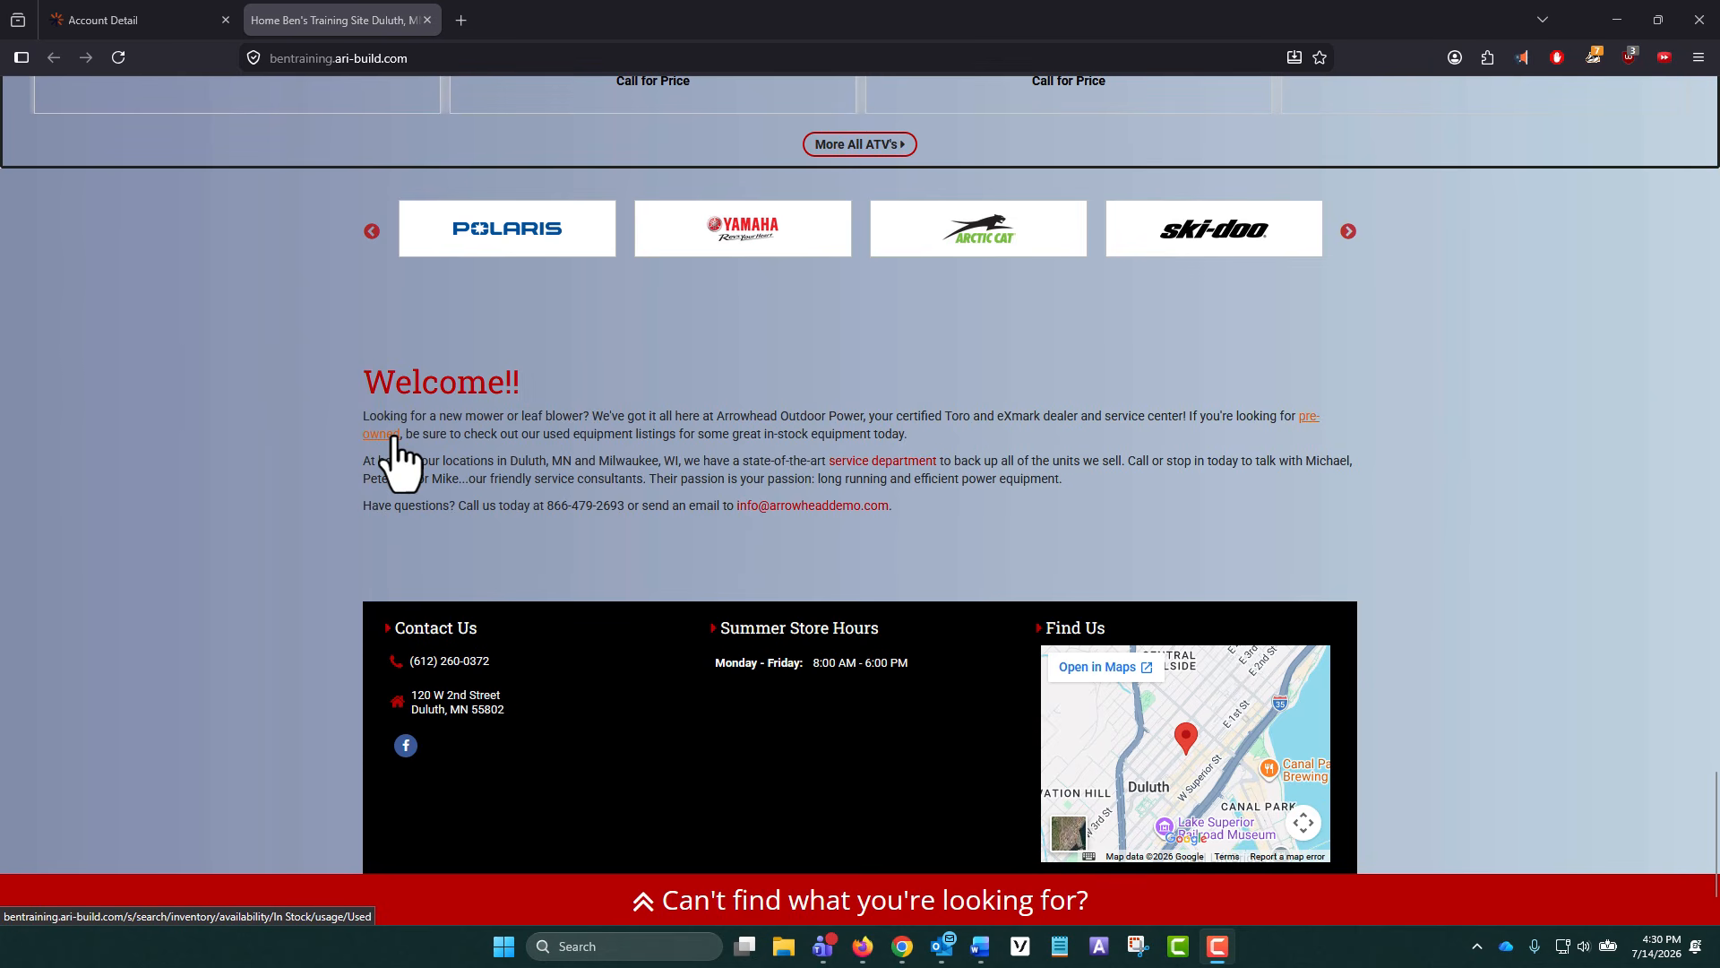
scroll(916, 632, down, 2)
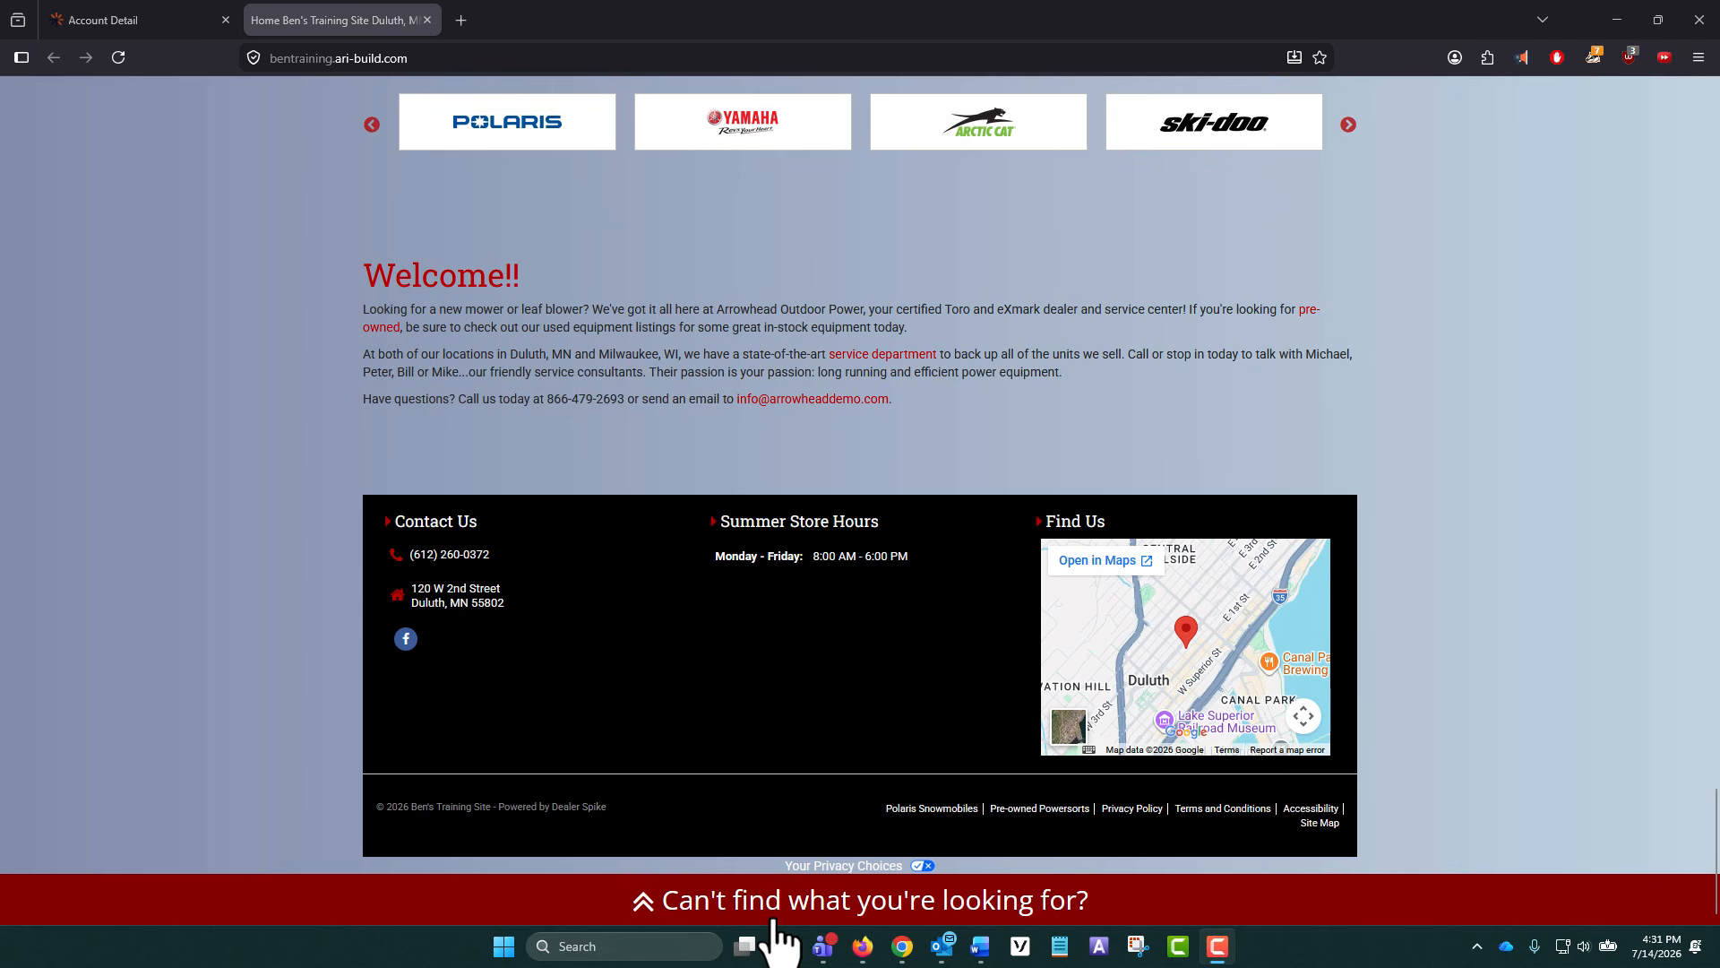
scroll(1528, 539, up, 20)
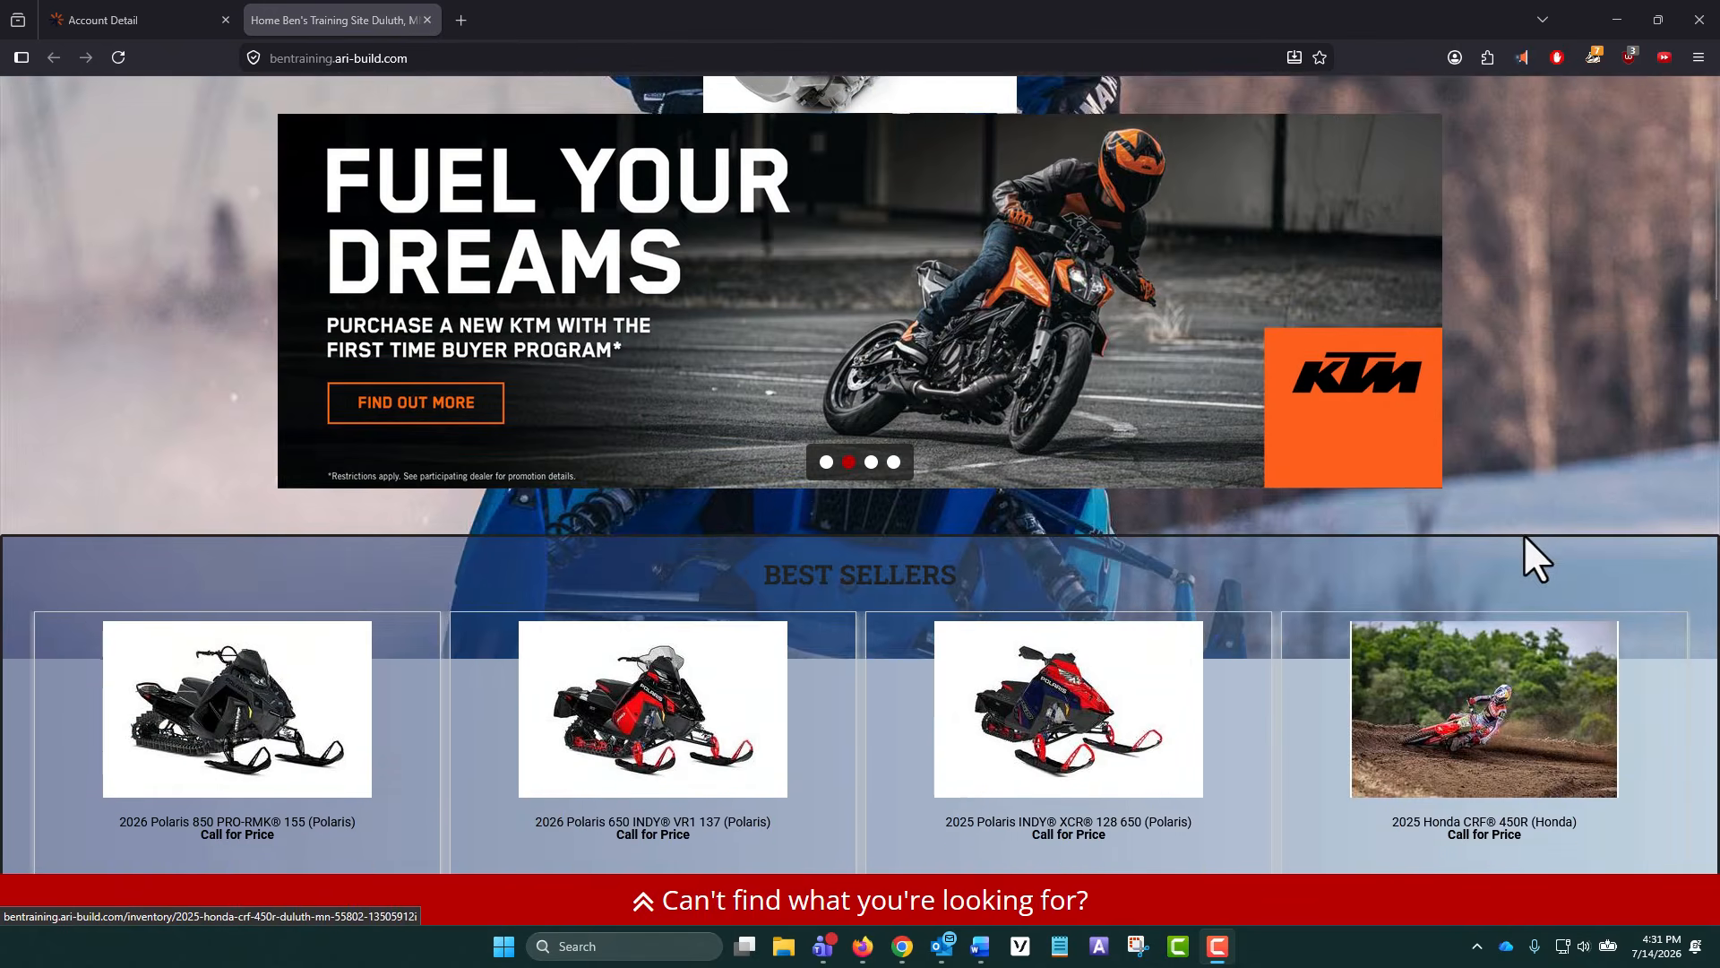
scroll(1522, 532, up, 5)
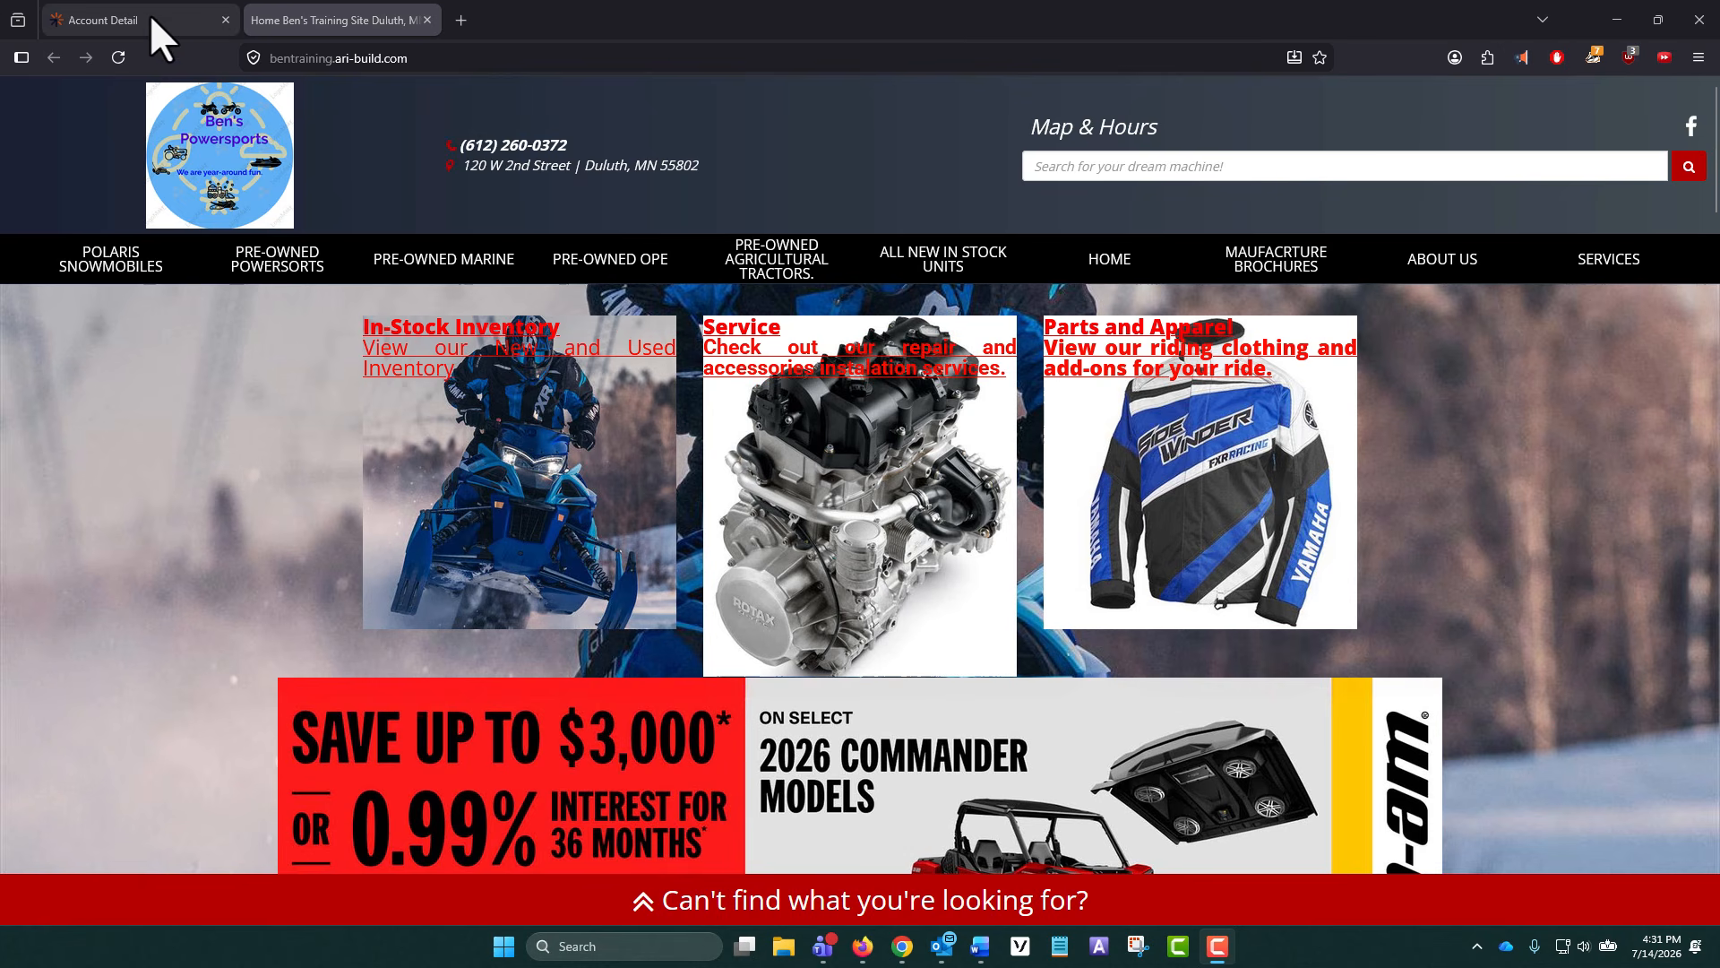
- Switch to the Dealer Spike CMS dashboard and open the component list for the bentraining.ari-build.com site
click(148, 15)
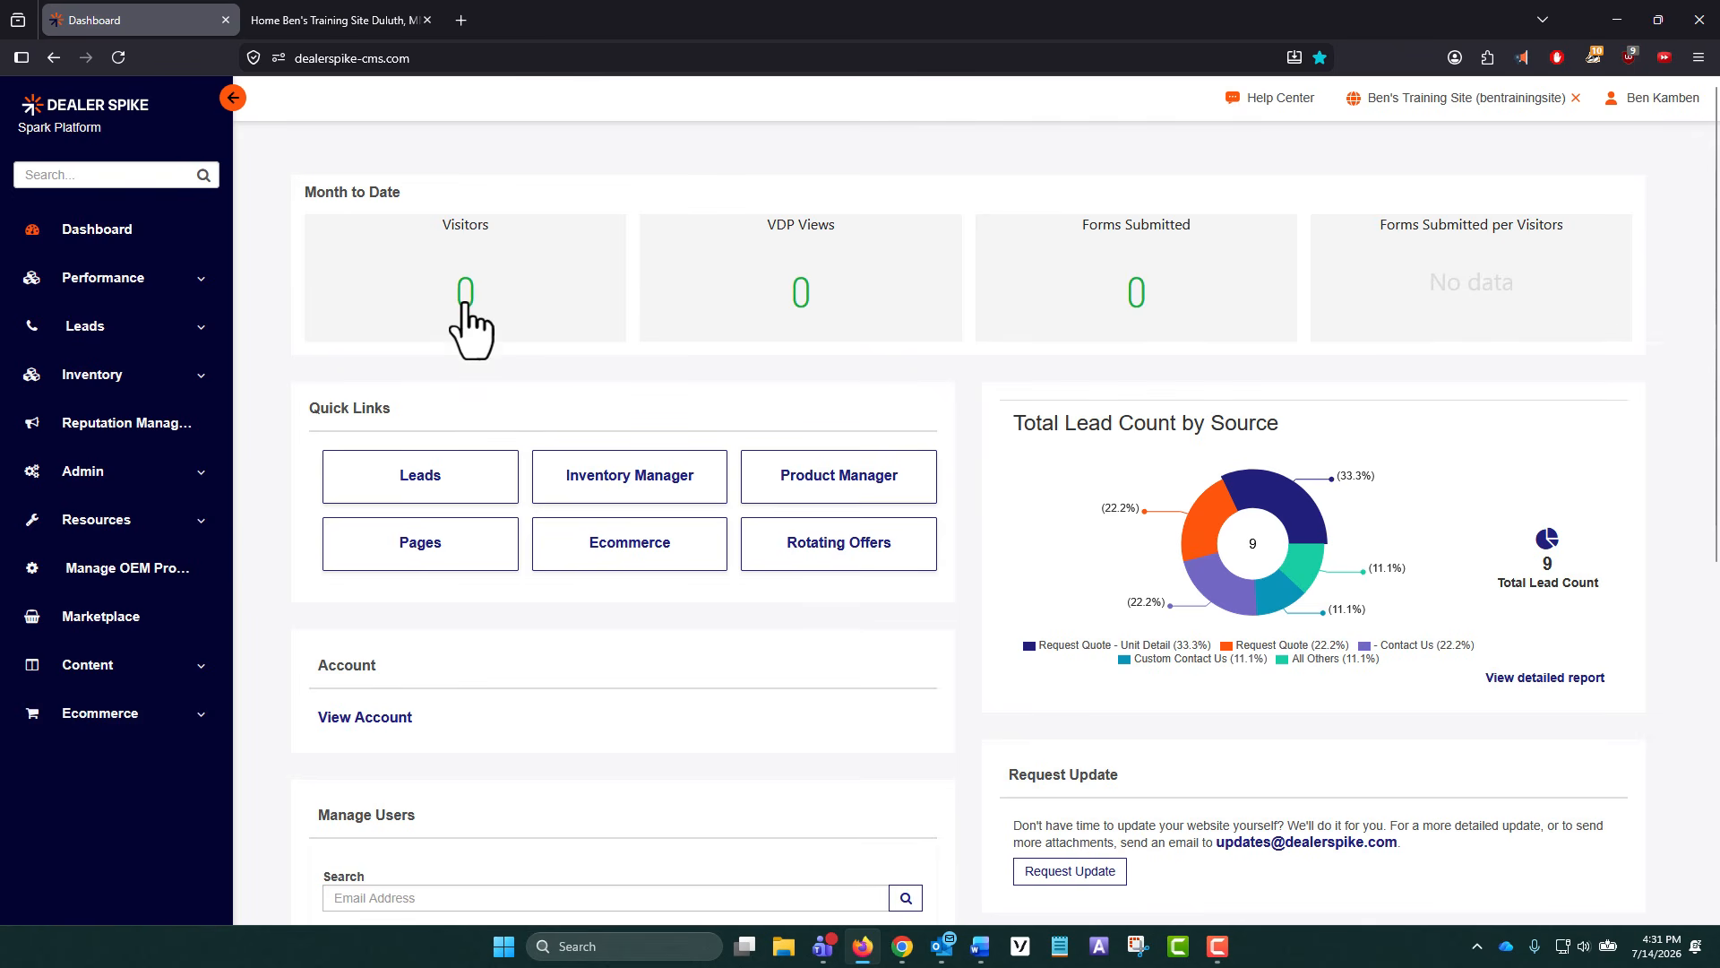
scroll(554, 335, down, 5)
drag(362, 587, 302, 586)
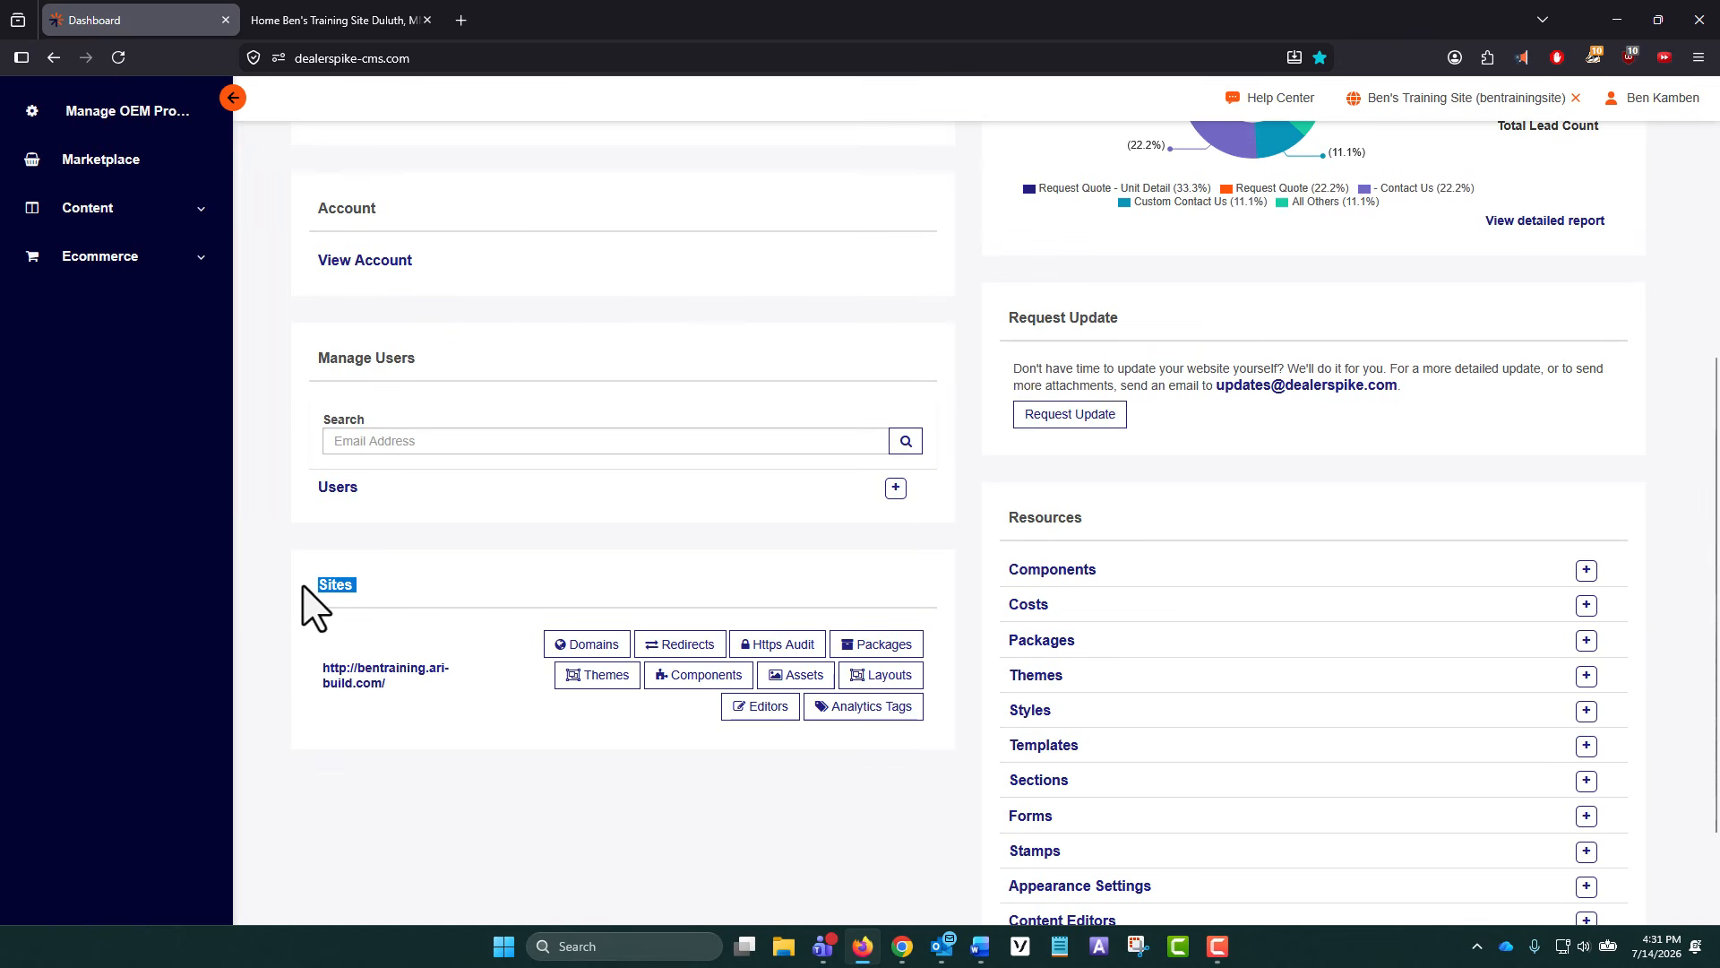
click(686, 681)
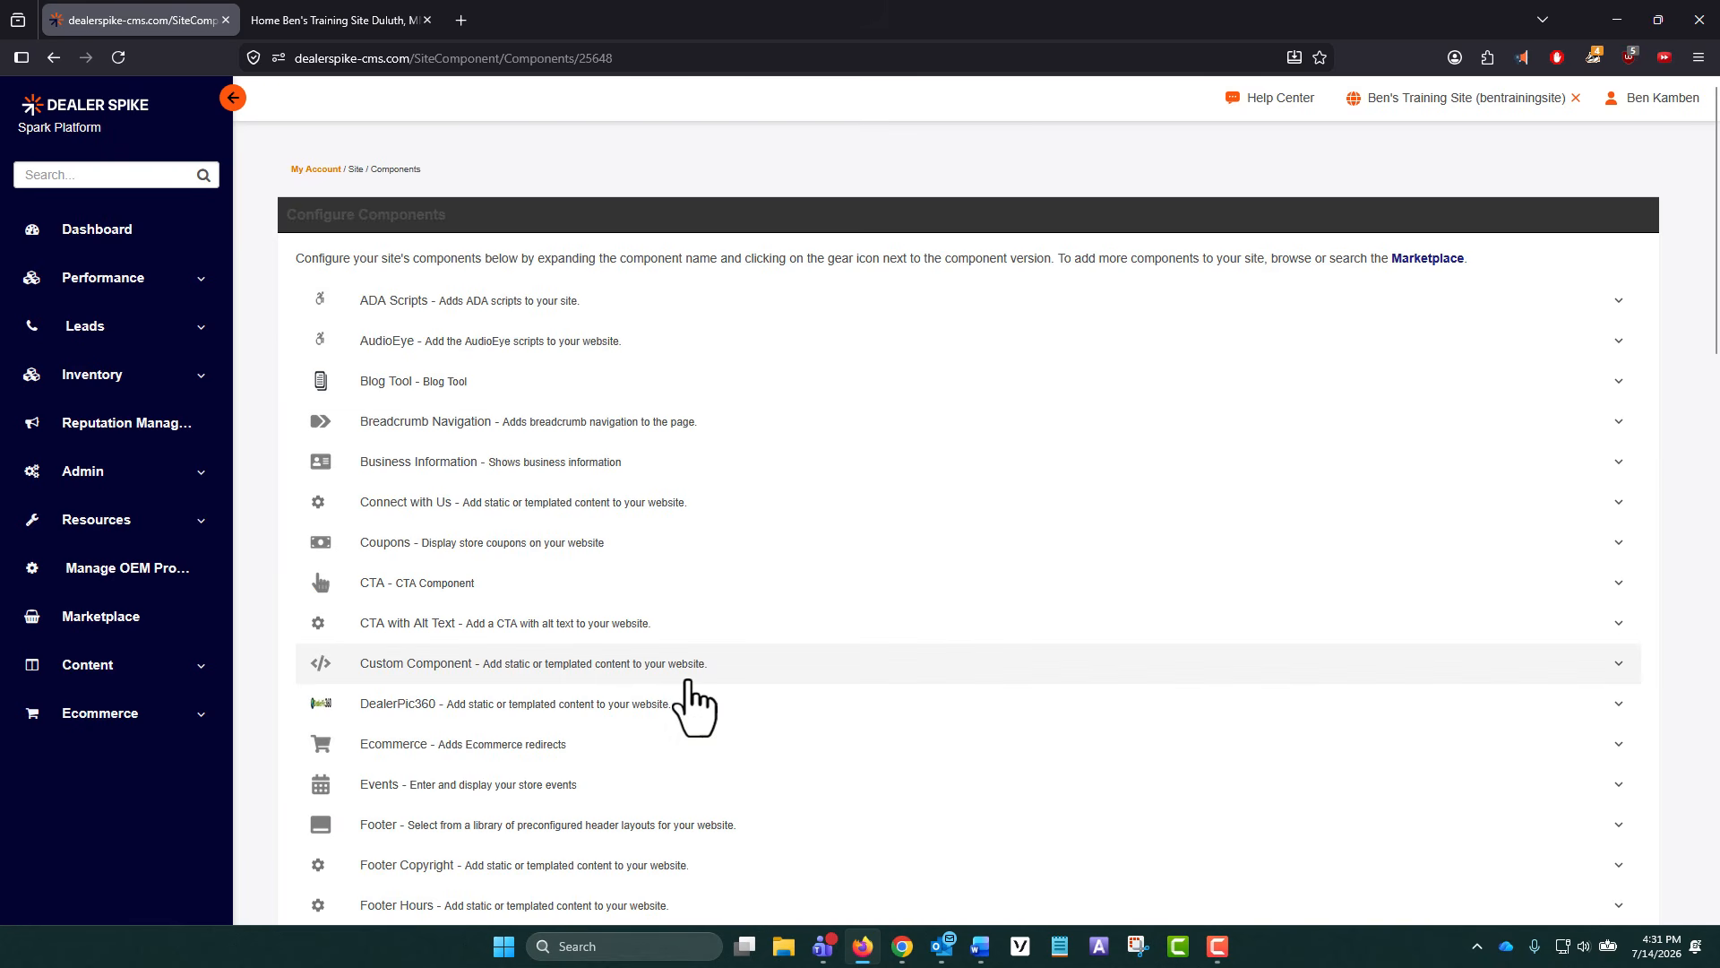
- Open the settings of the existing Social Media Component
scroll(626, 414, down, 7)
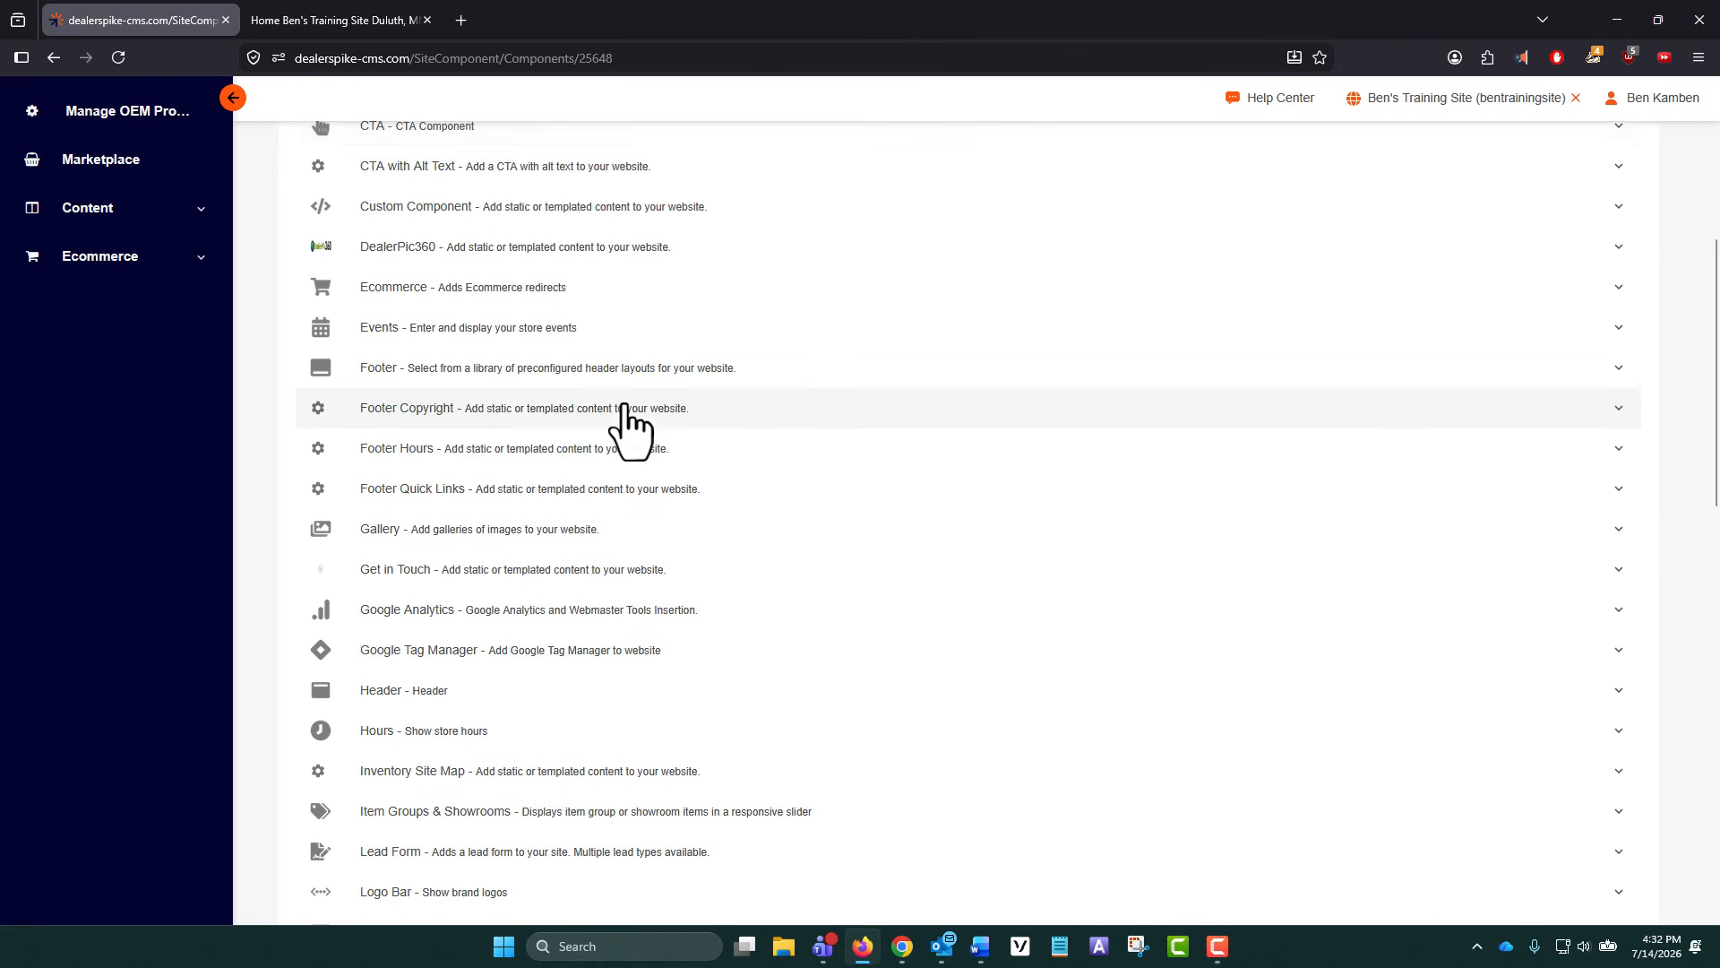
scroll(627, 430, down, 10)
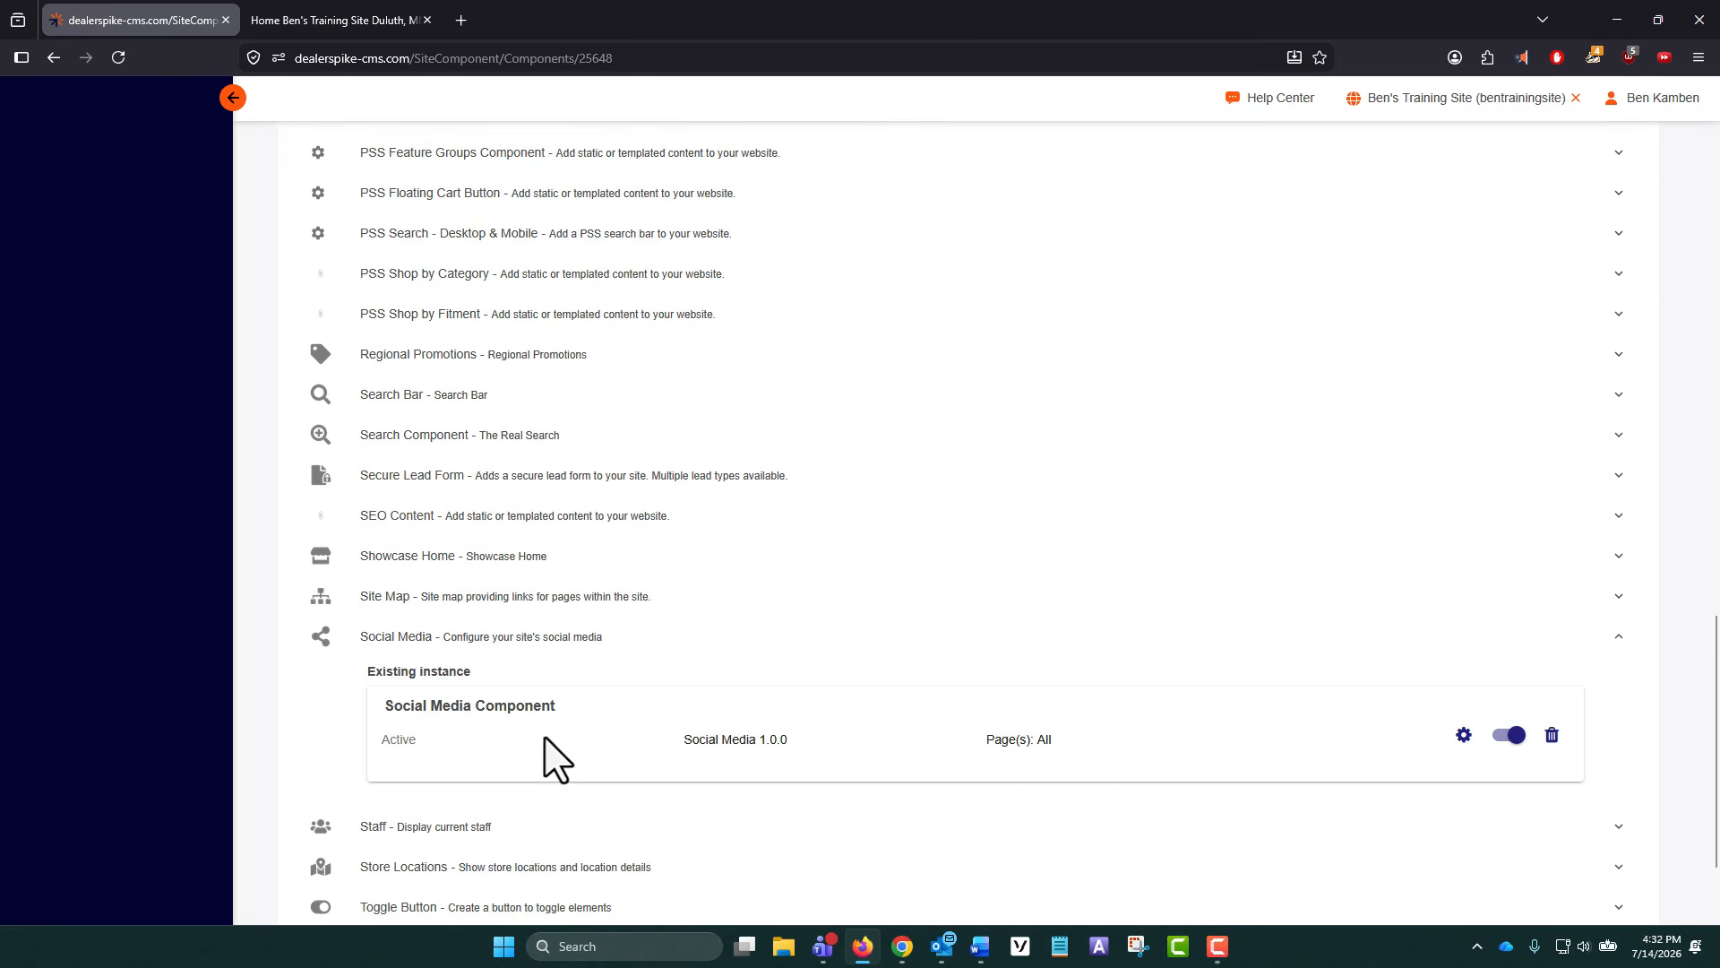
click(1463, 735)
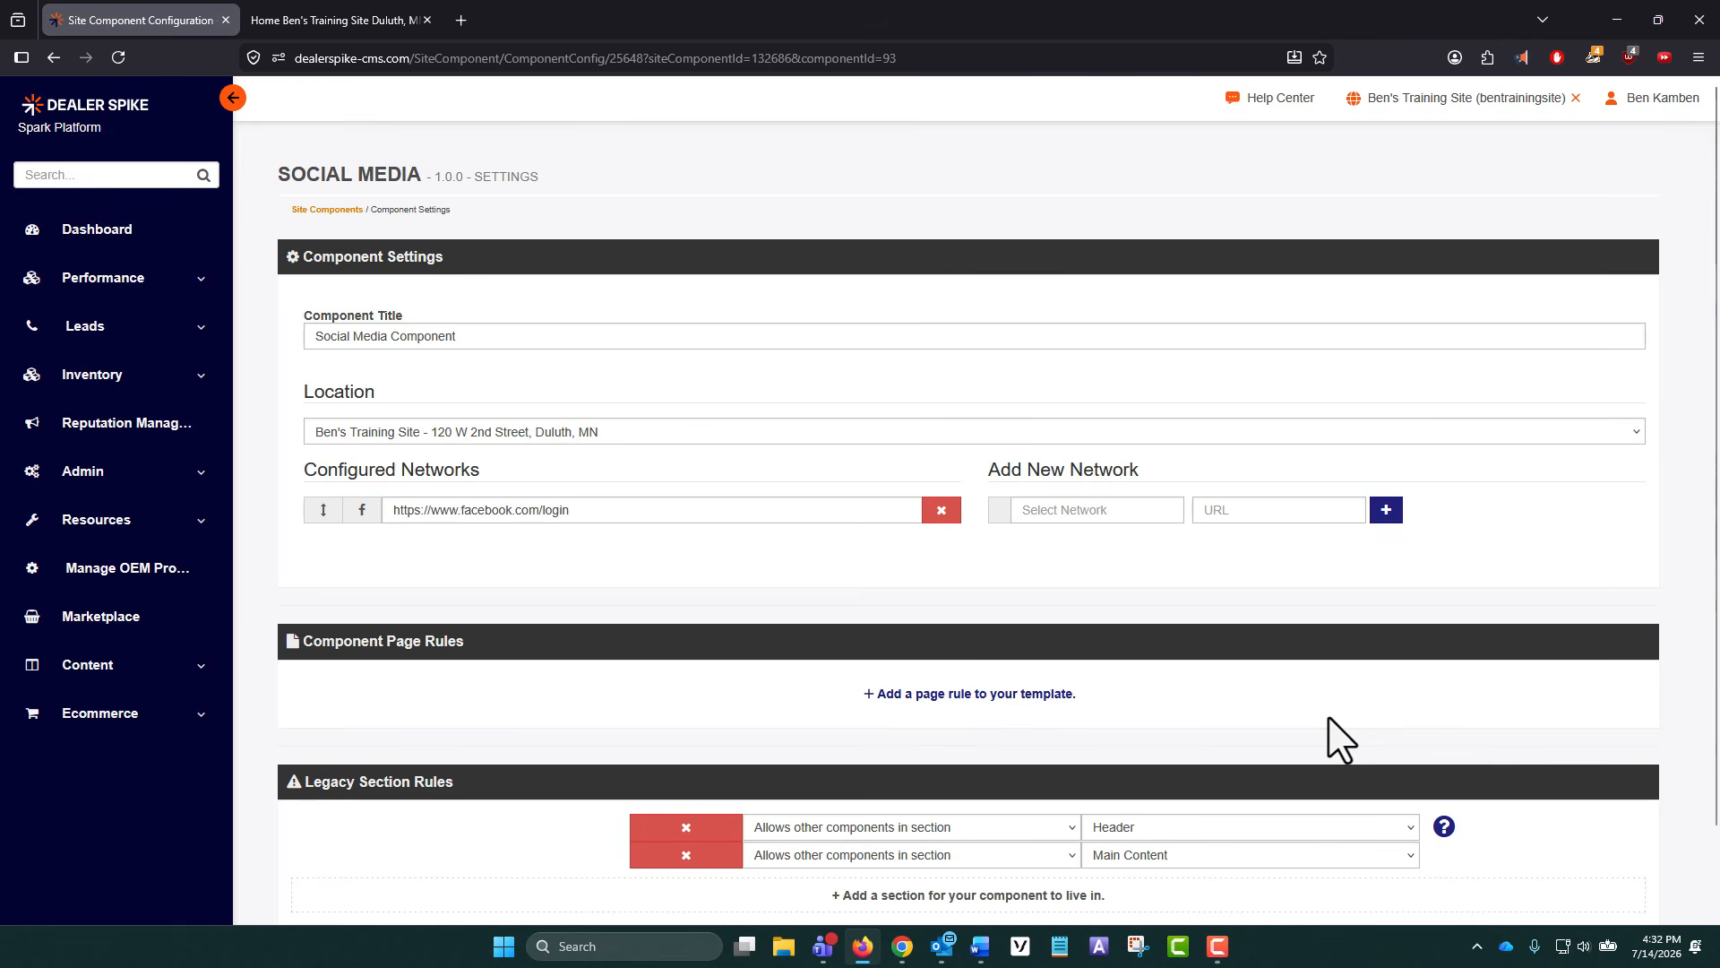
- Examine the Add New Network choices, URL field and save options of the Social Media settings, plus the site's publishing options
click(1118, 511)
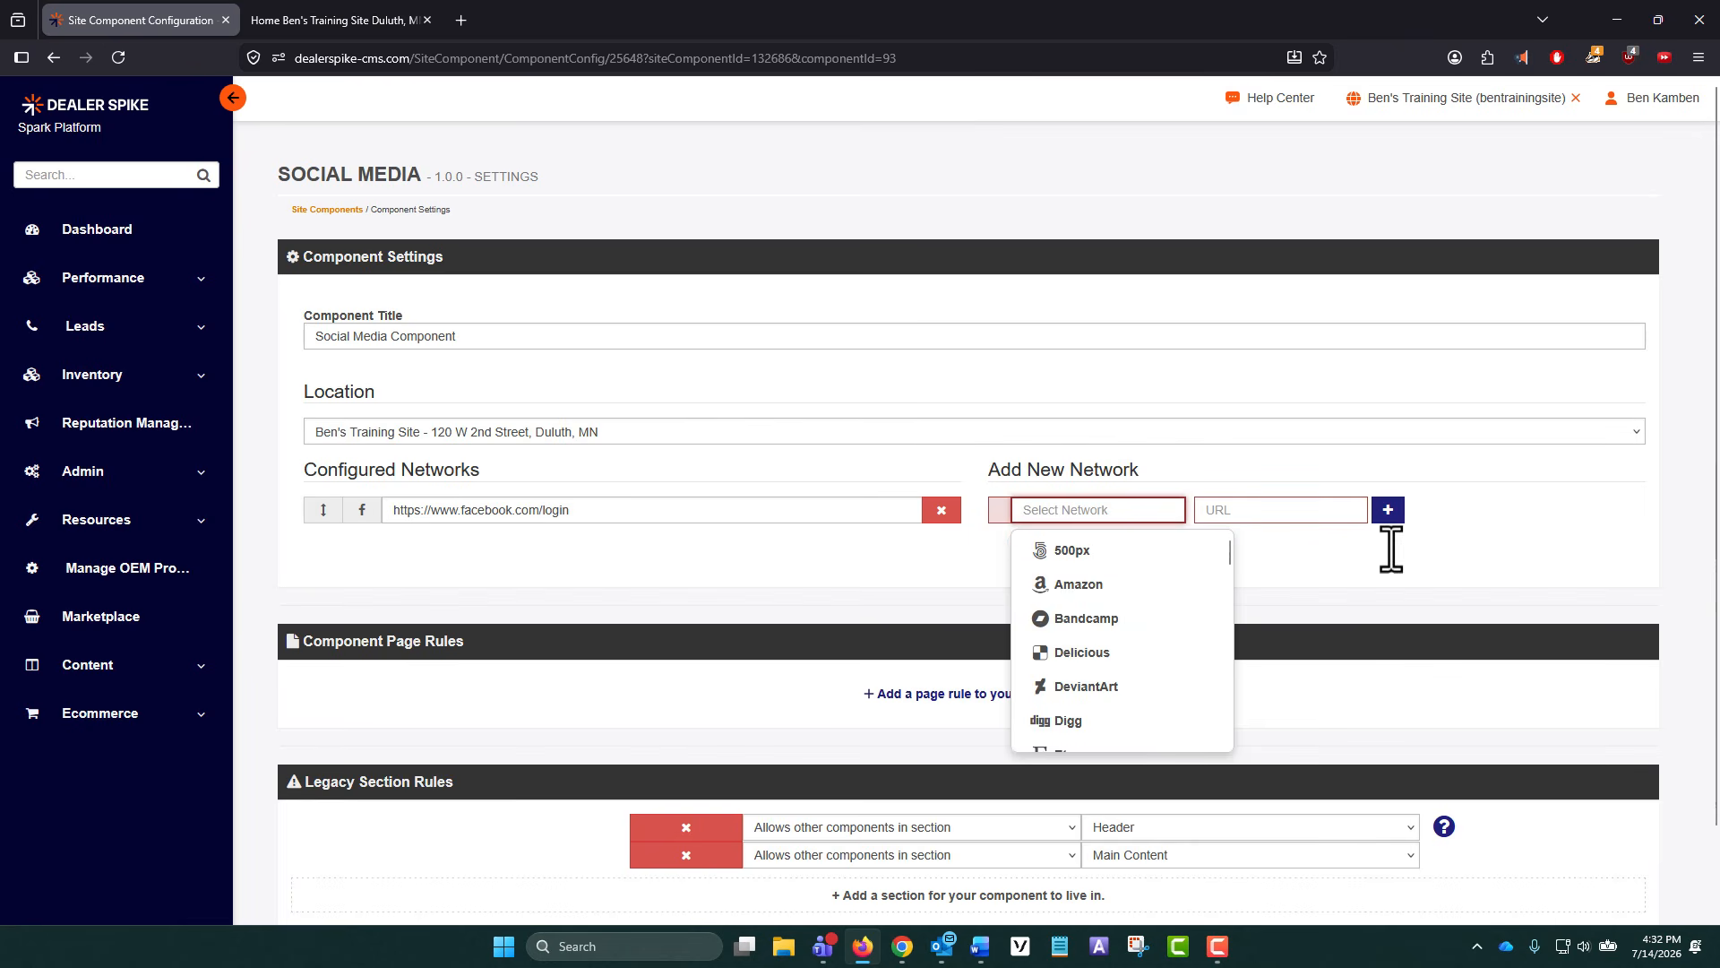
click(1467, 553)
click(1270, 510)
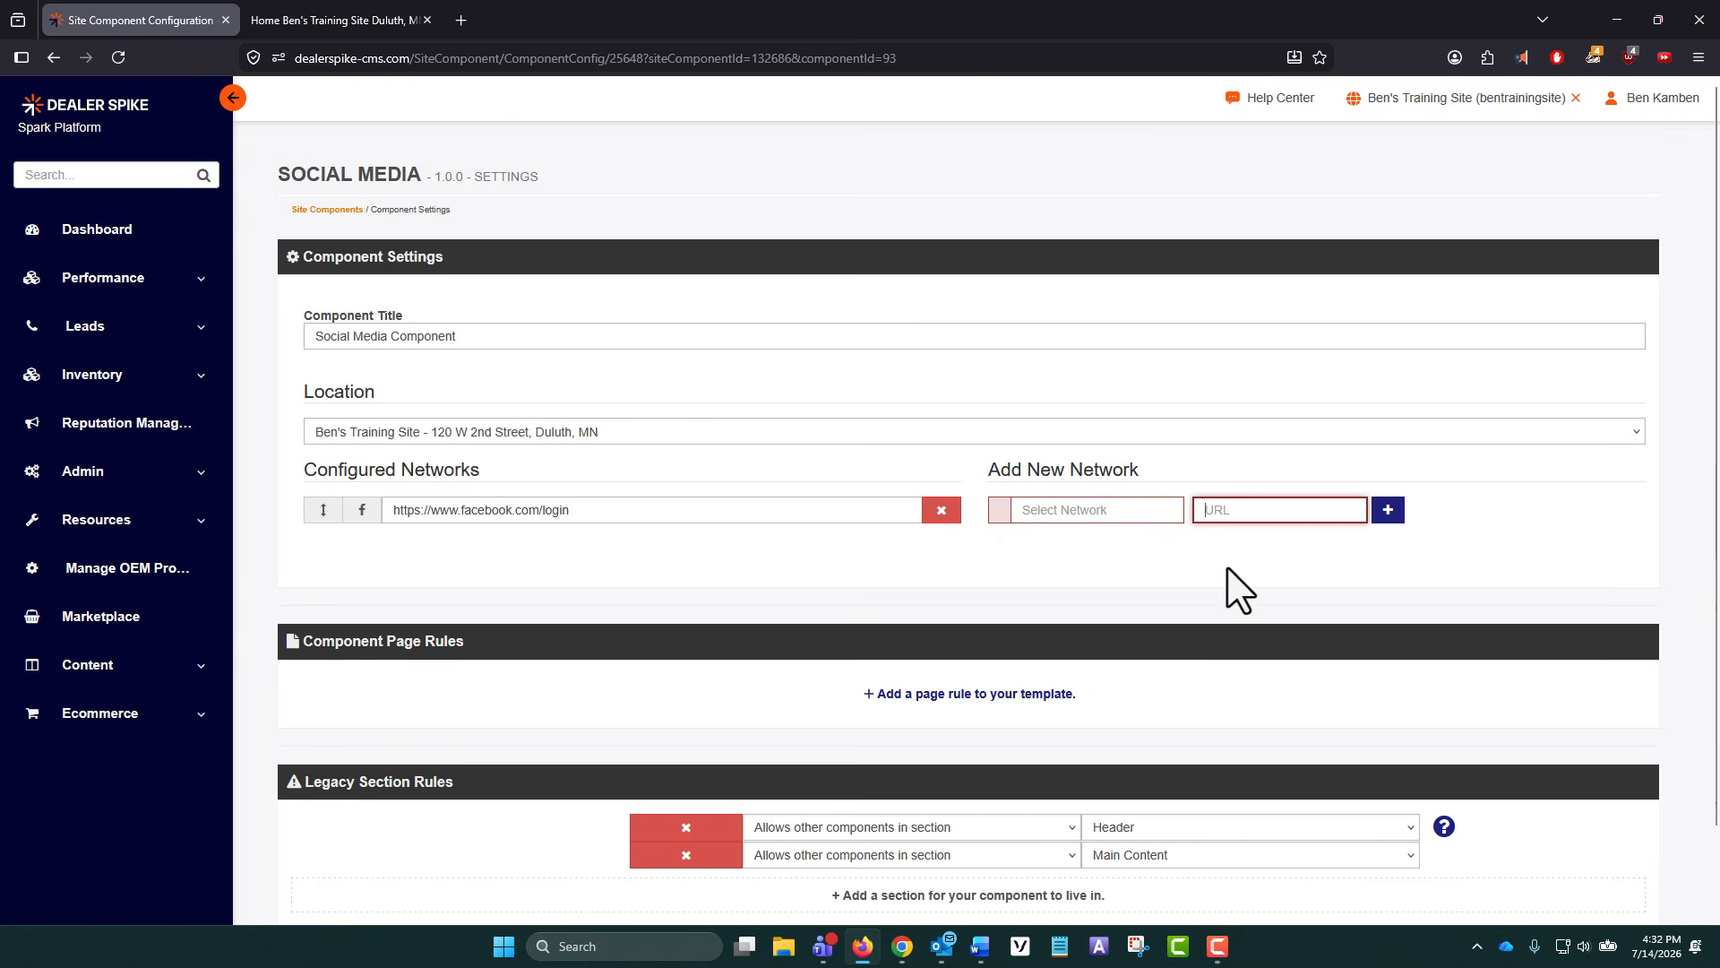
click(1074, 510)
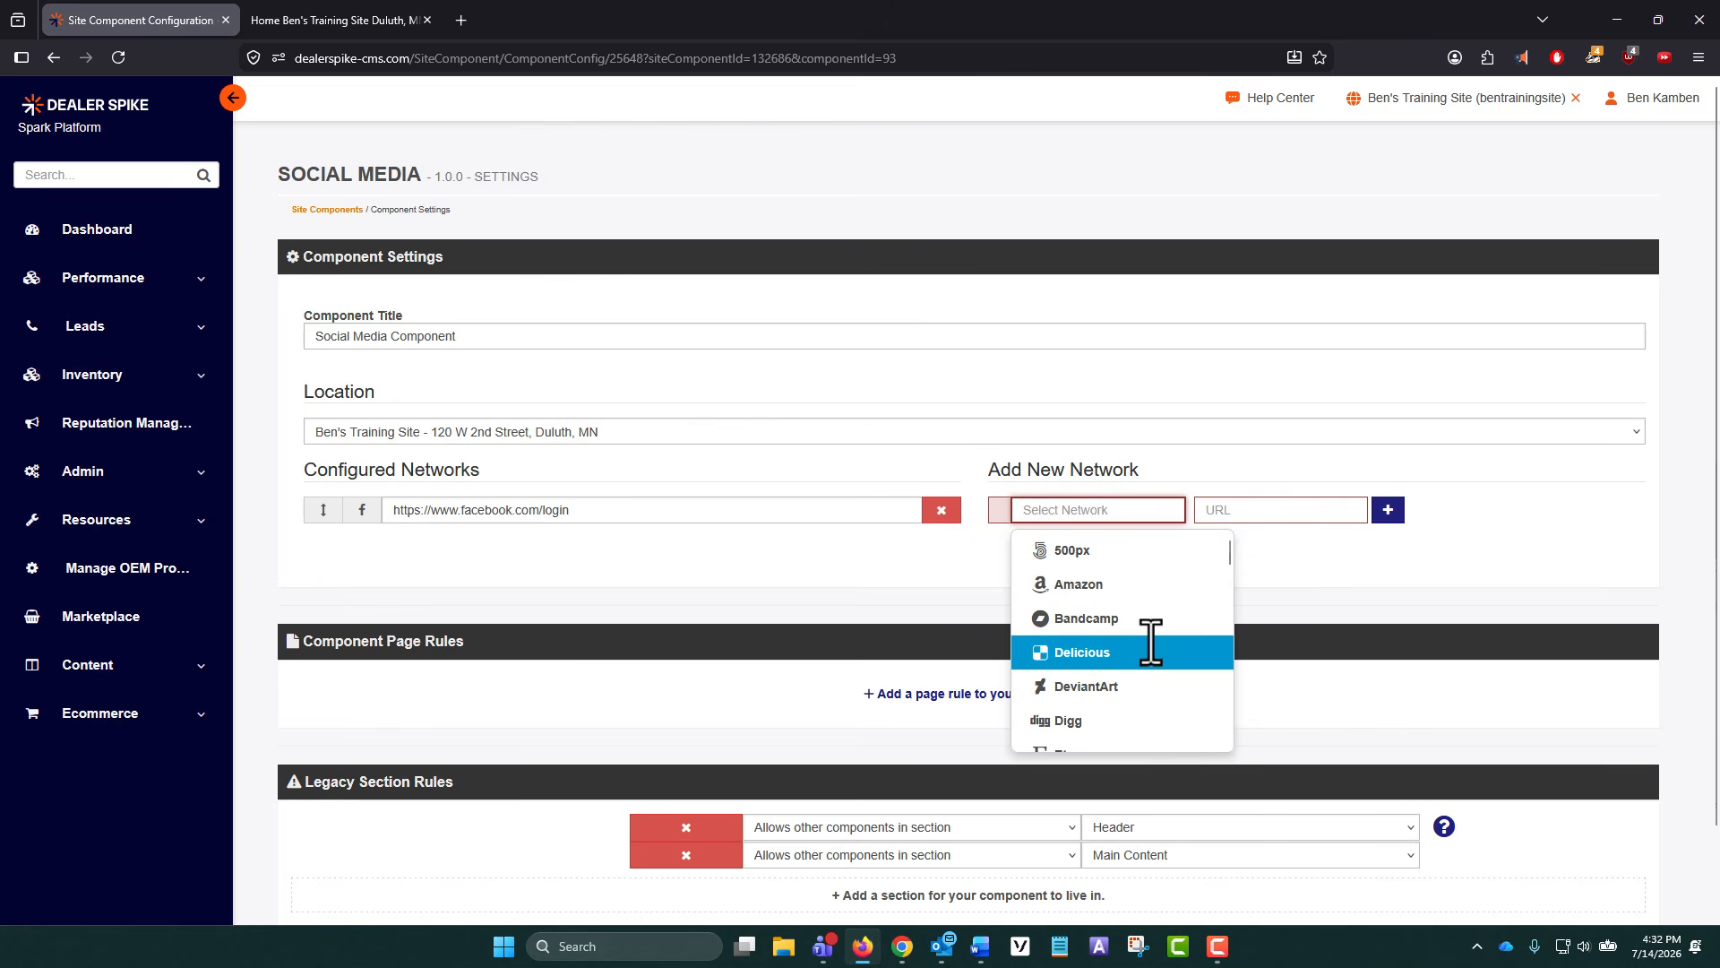
click(1483, 558)
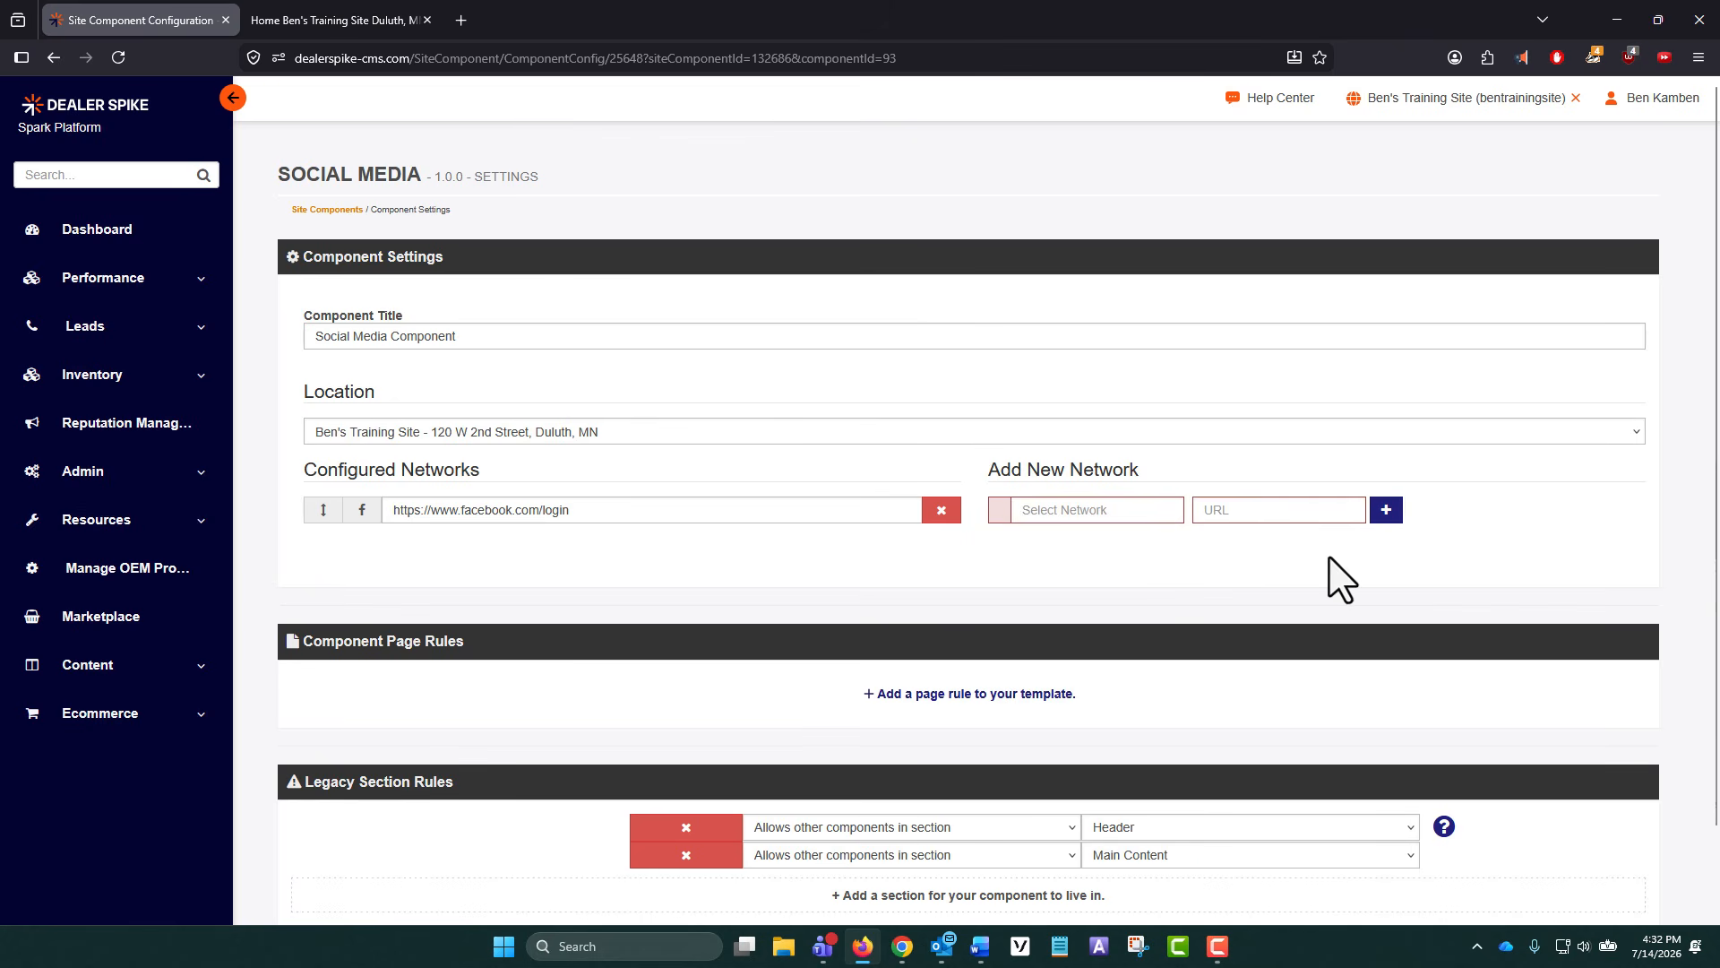
click(1073, 510)
scroll(776, 641, down, 1)
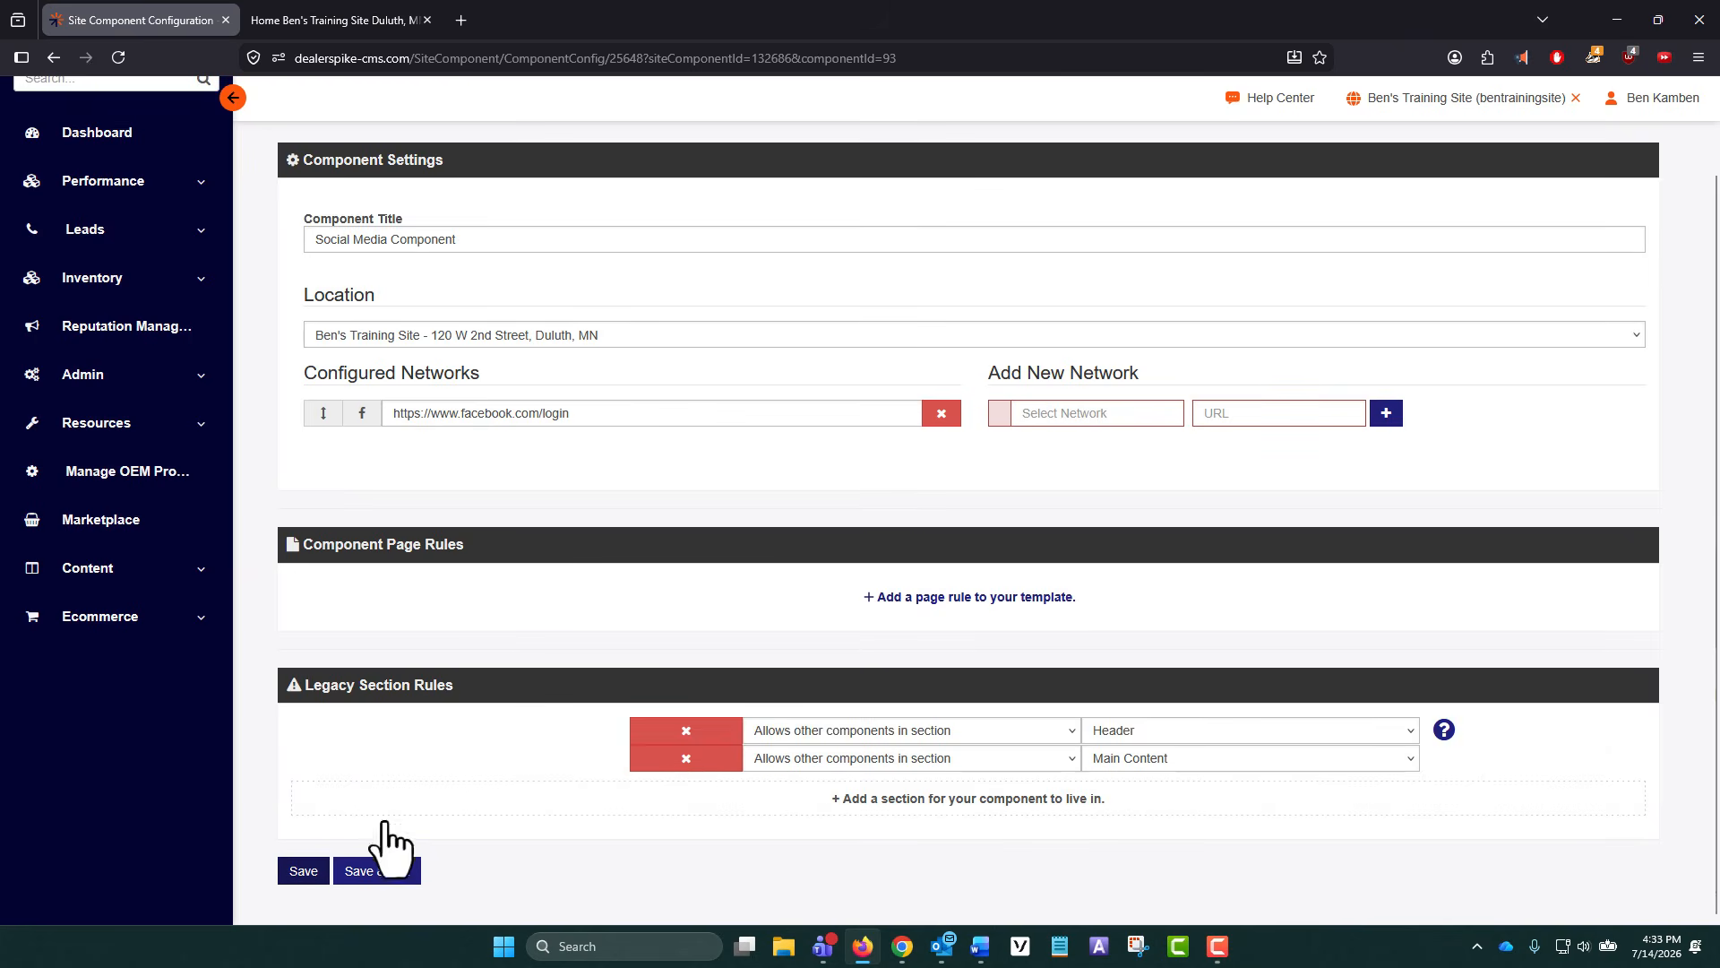
click(1468, 95)
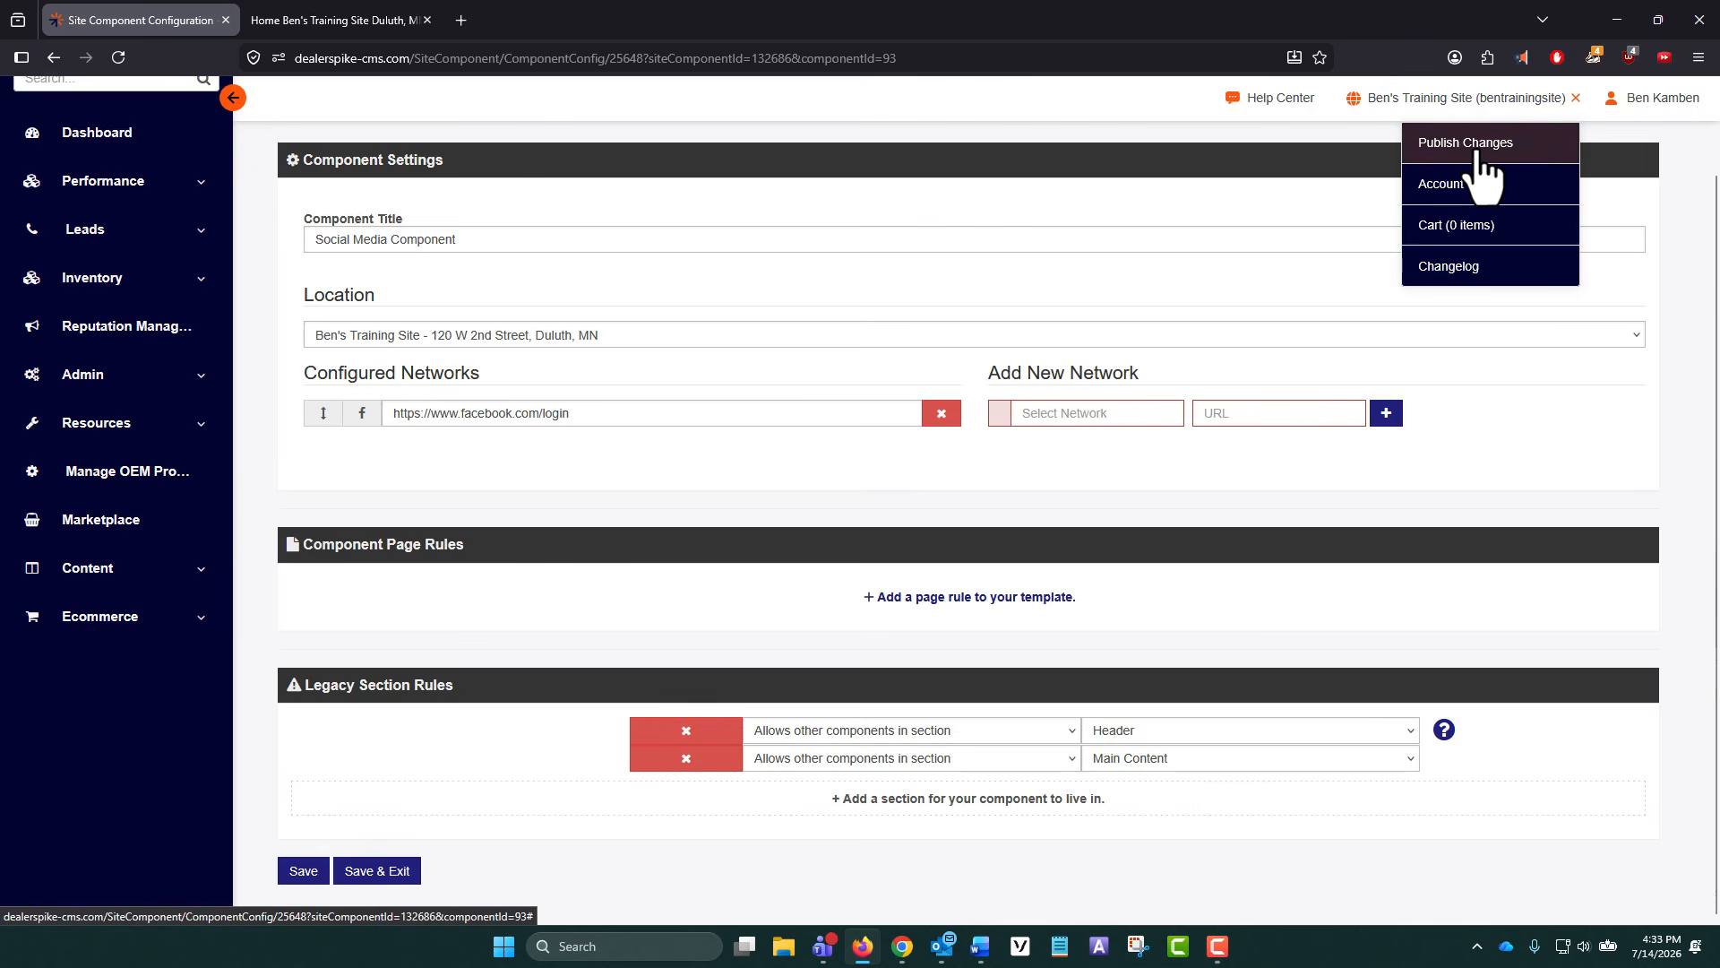
- Return to the live homepage and examine its header, three call-to-action tiles and rotating offers
click(353, 18)
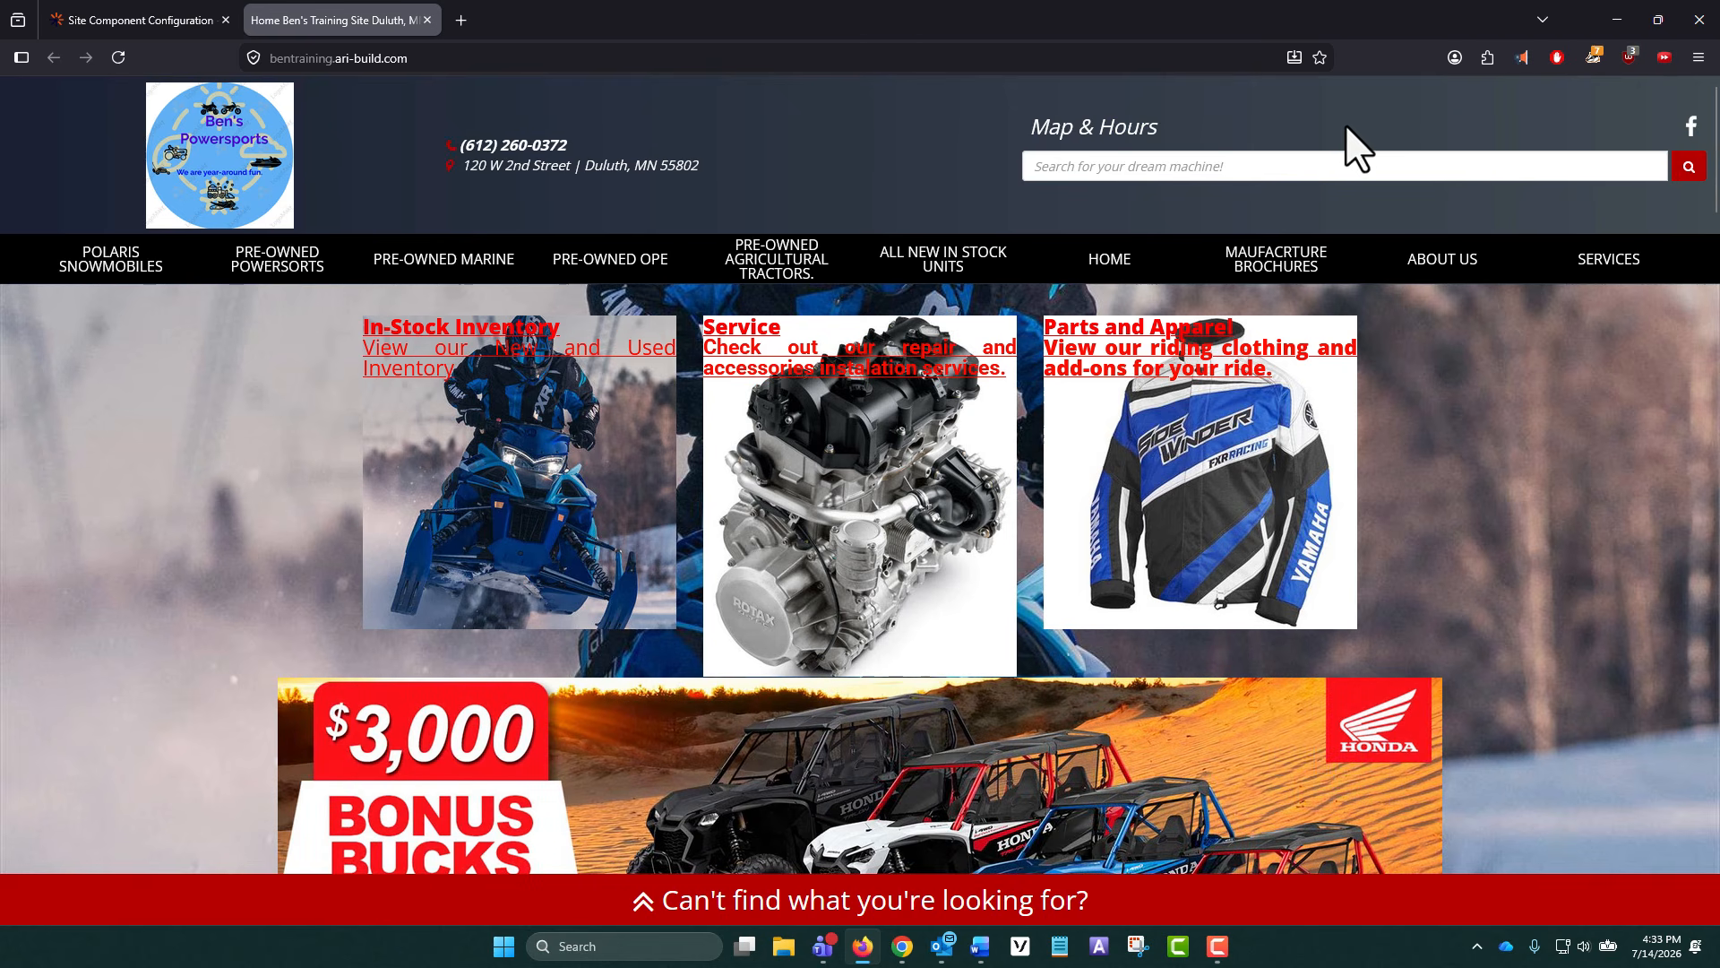
scroll(1345, 126, down, 15)
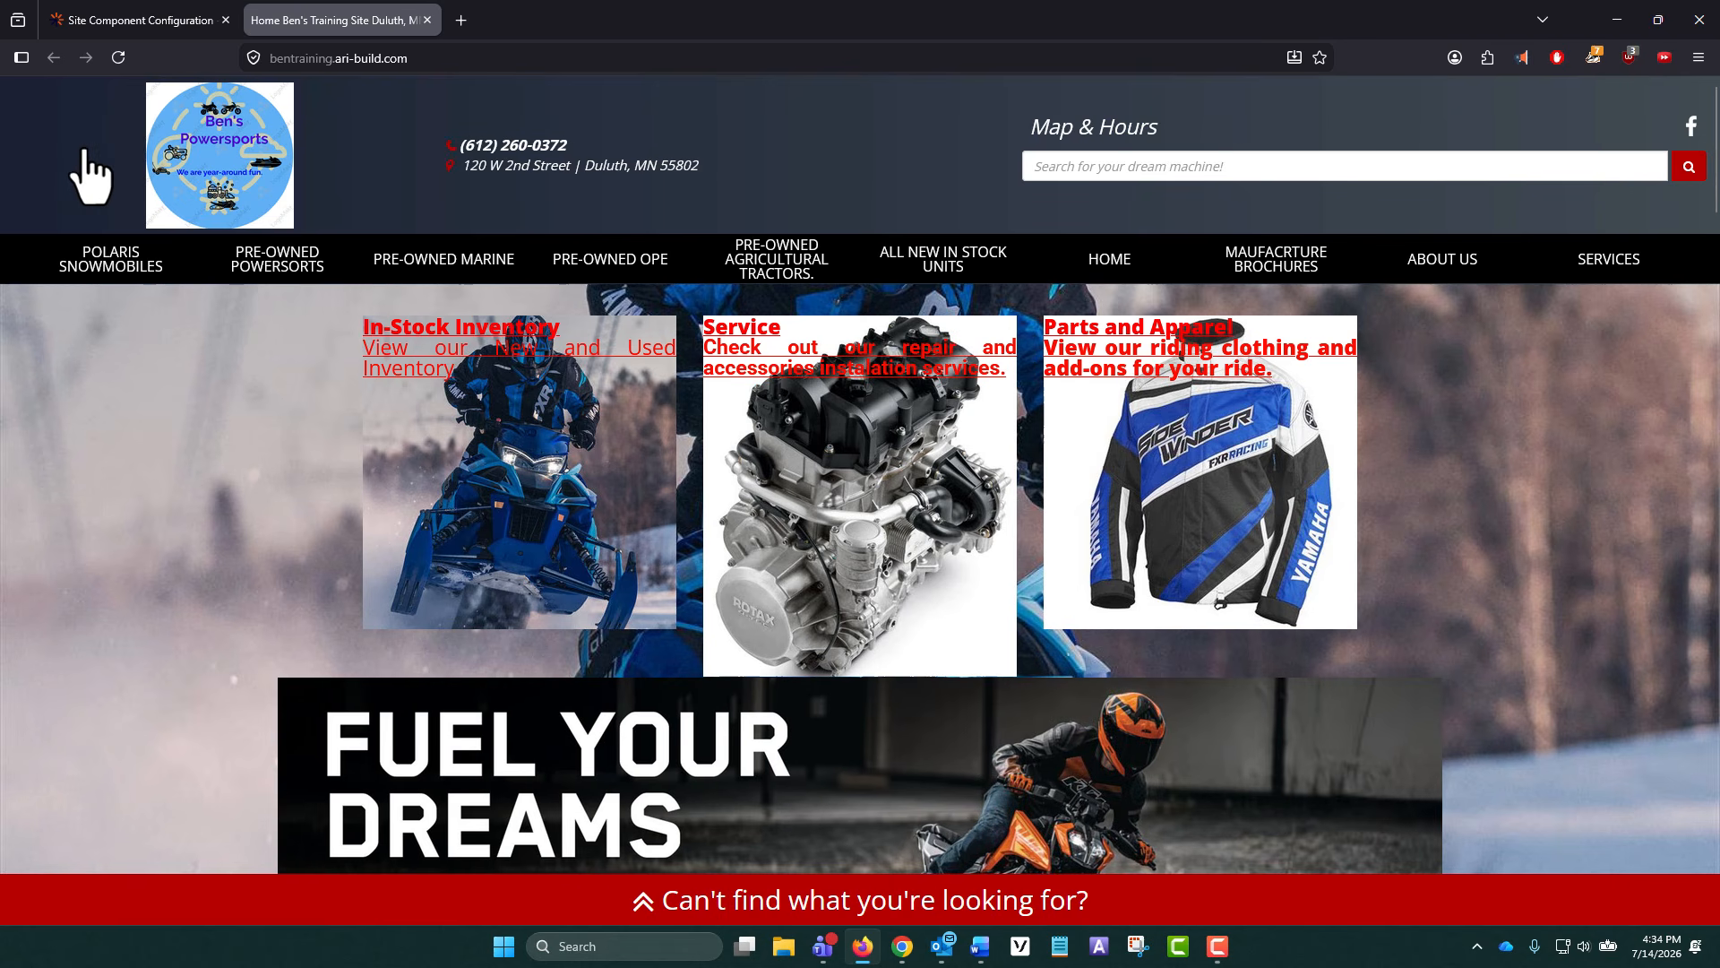
scroll(986, 161, down, 2)
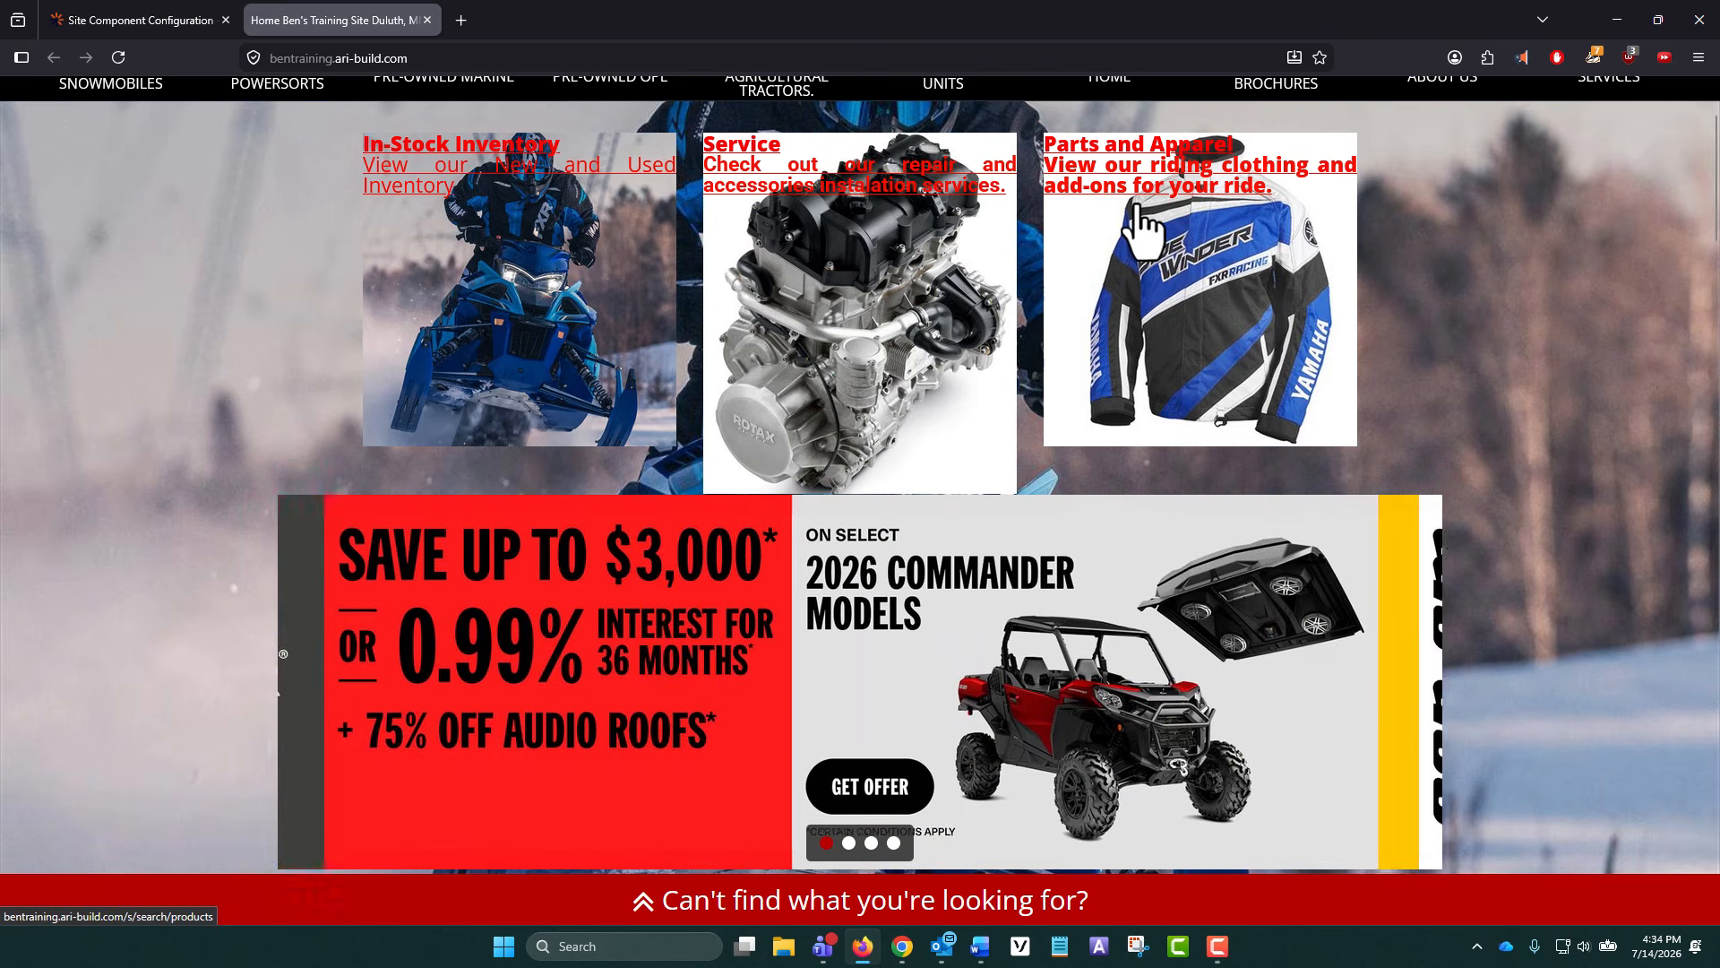
- Go back to the CMS dashboard and open the site's layout manager from the Sites section
click(138, 18)
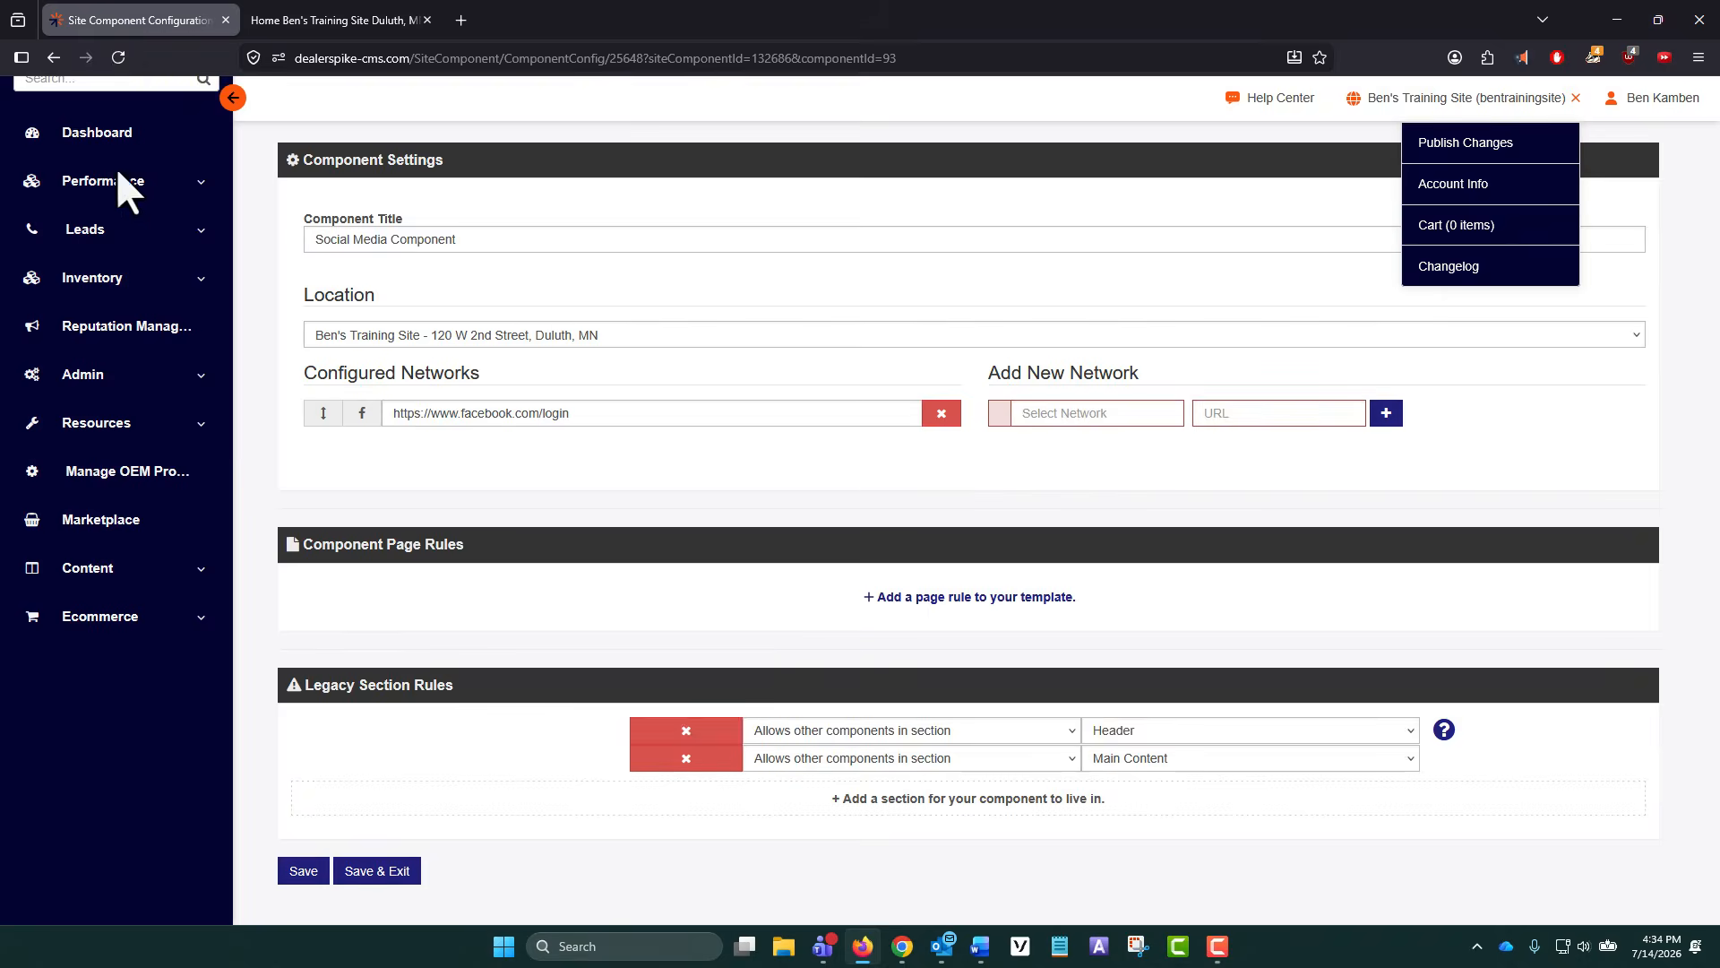
click(62, 240)
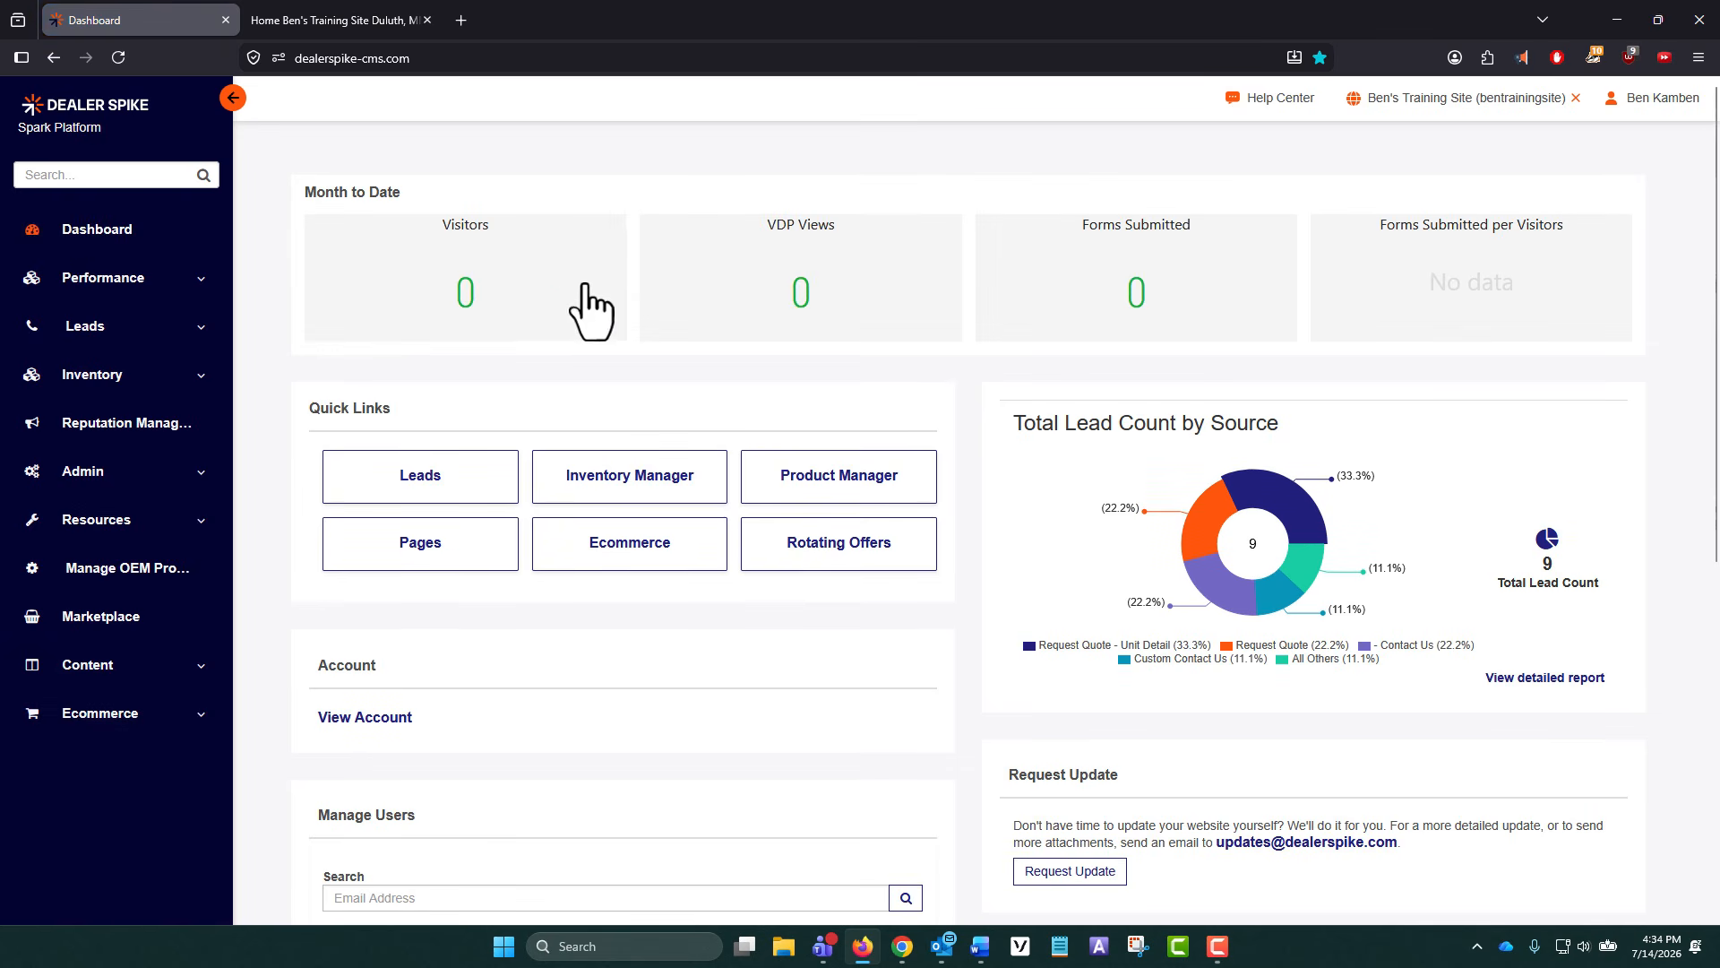
scroll(591, 309, down, 6)
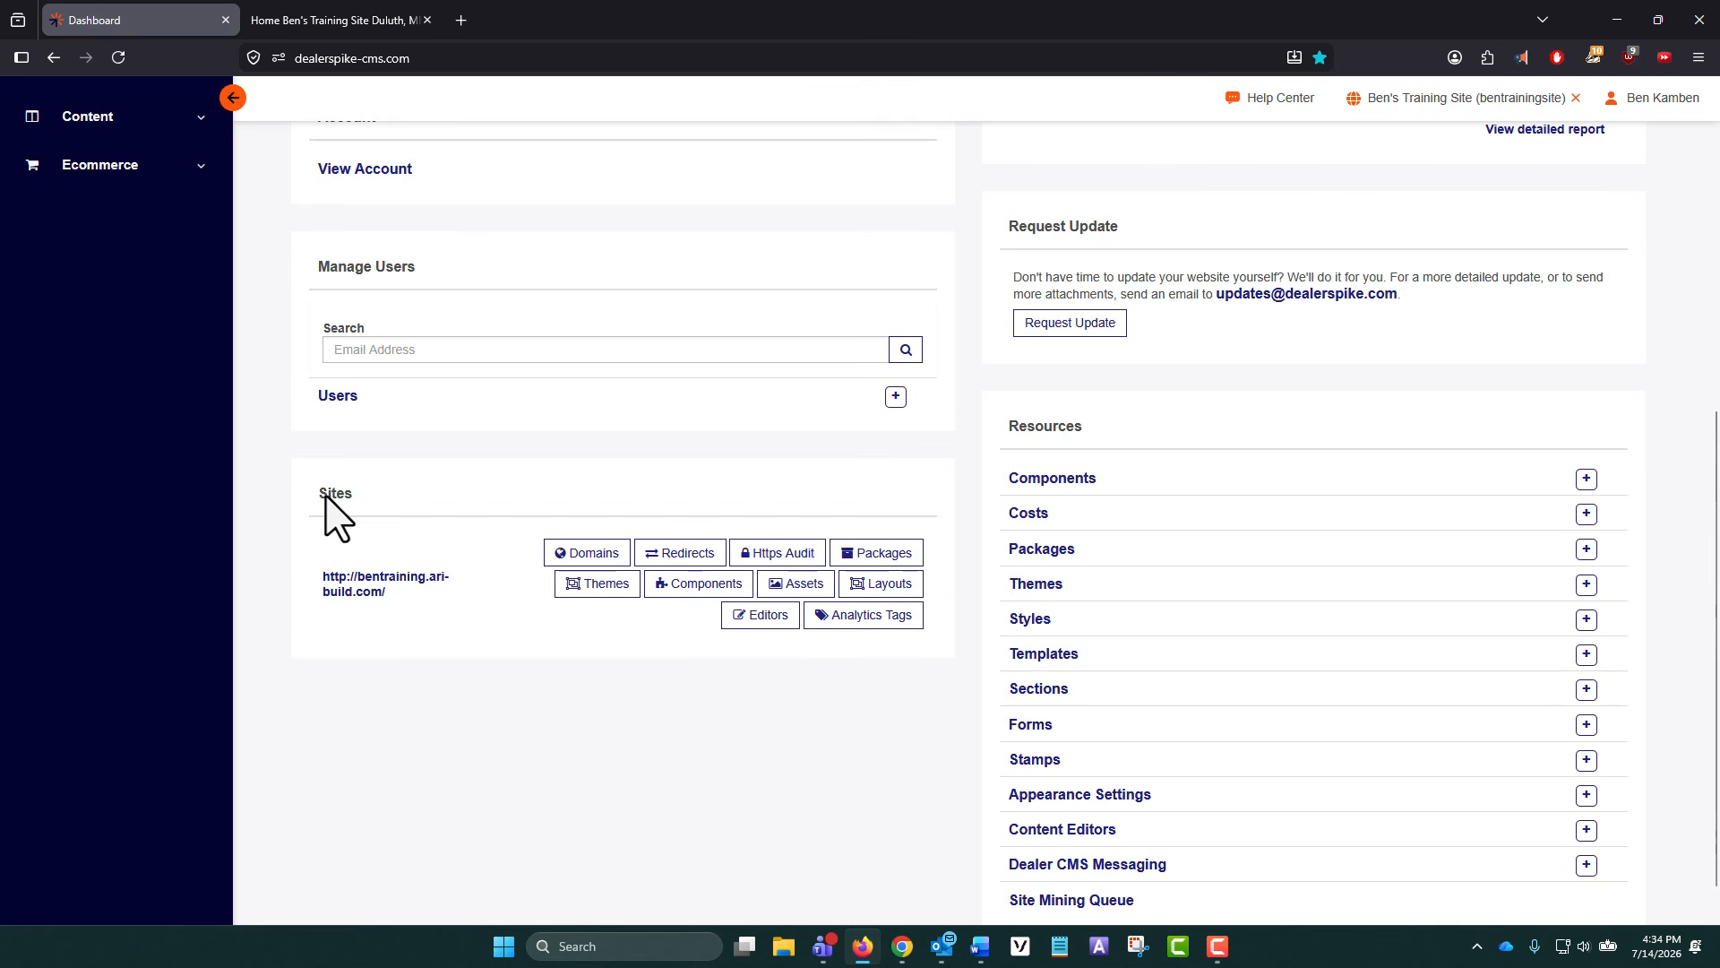
double_click(330, 493)
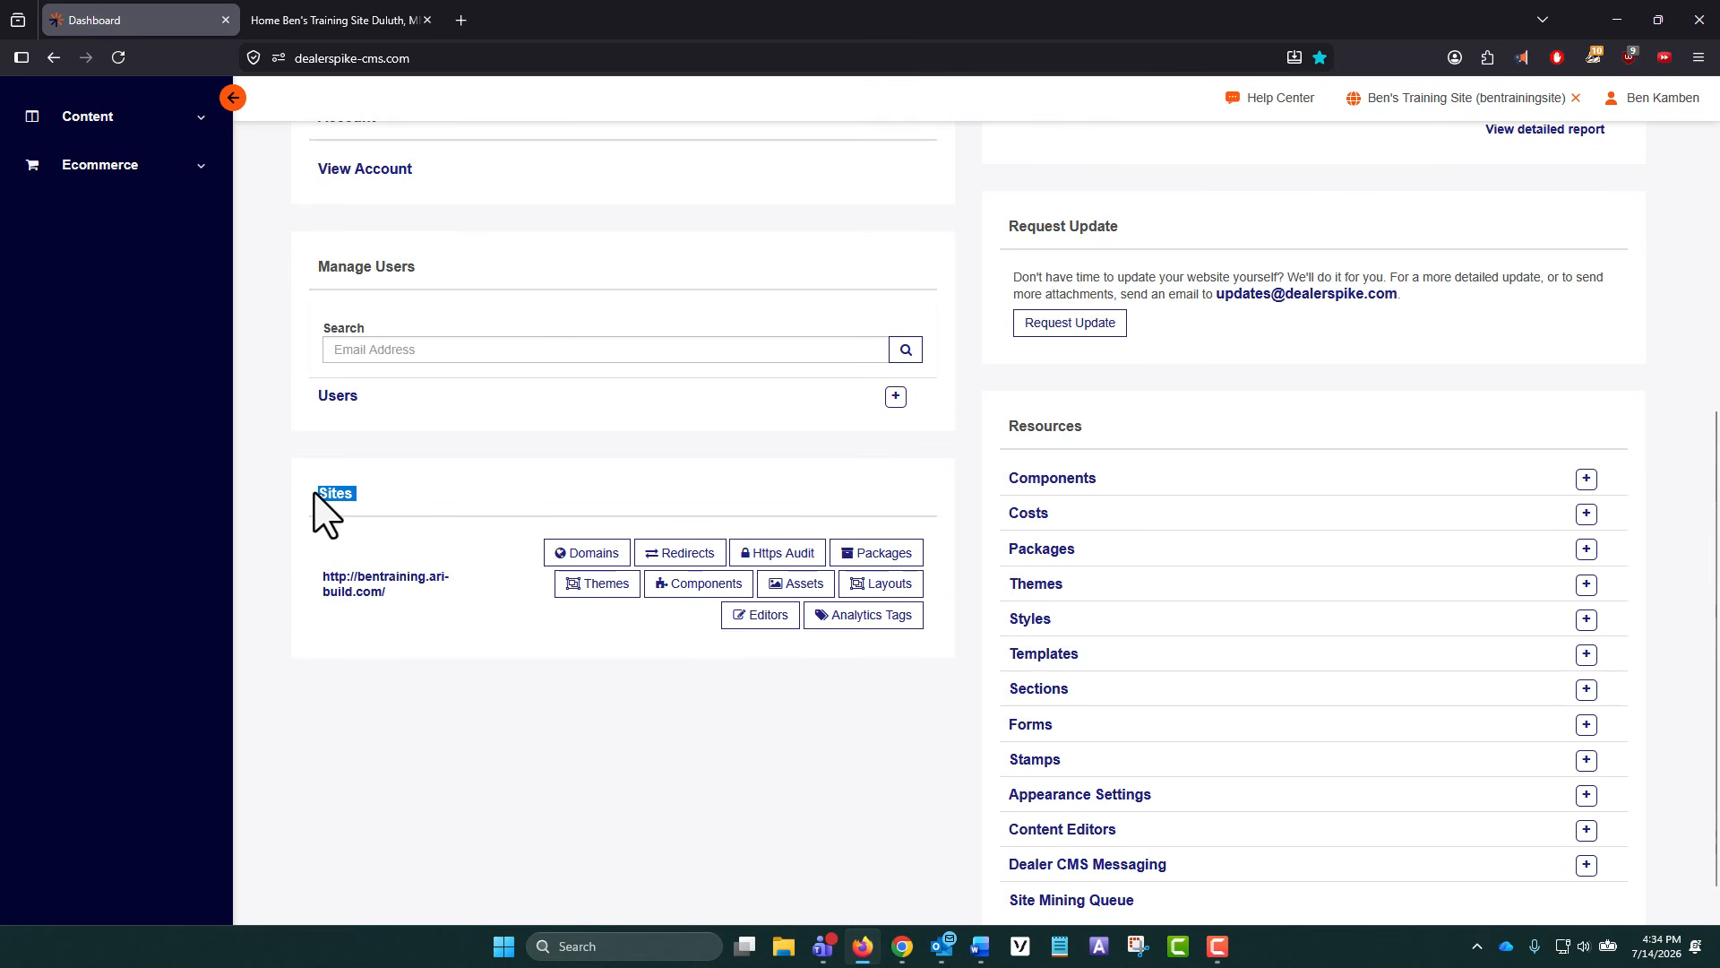
click(883, 584)
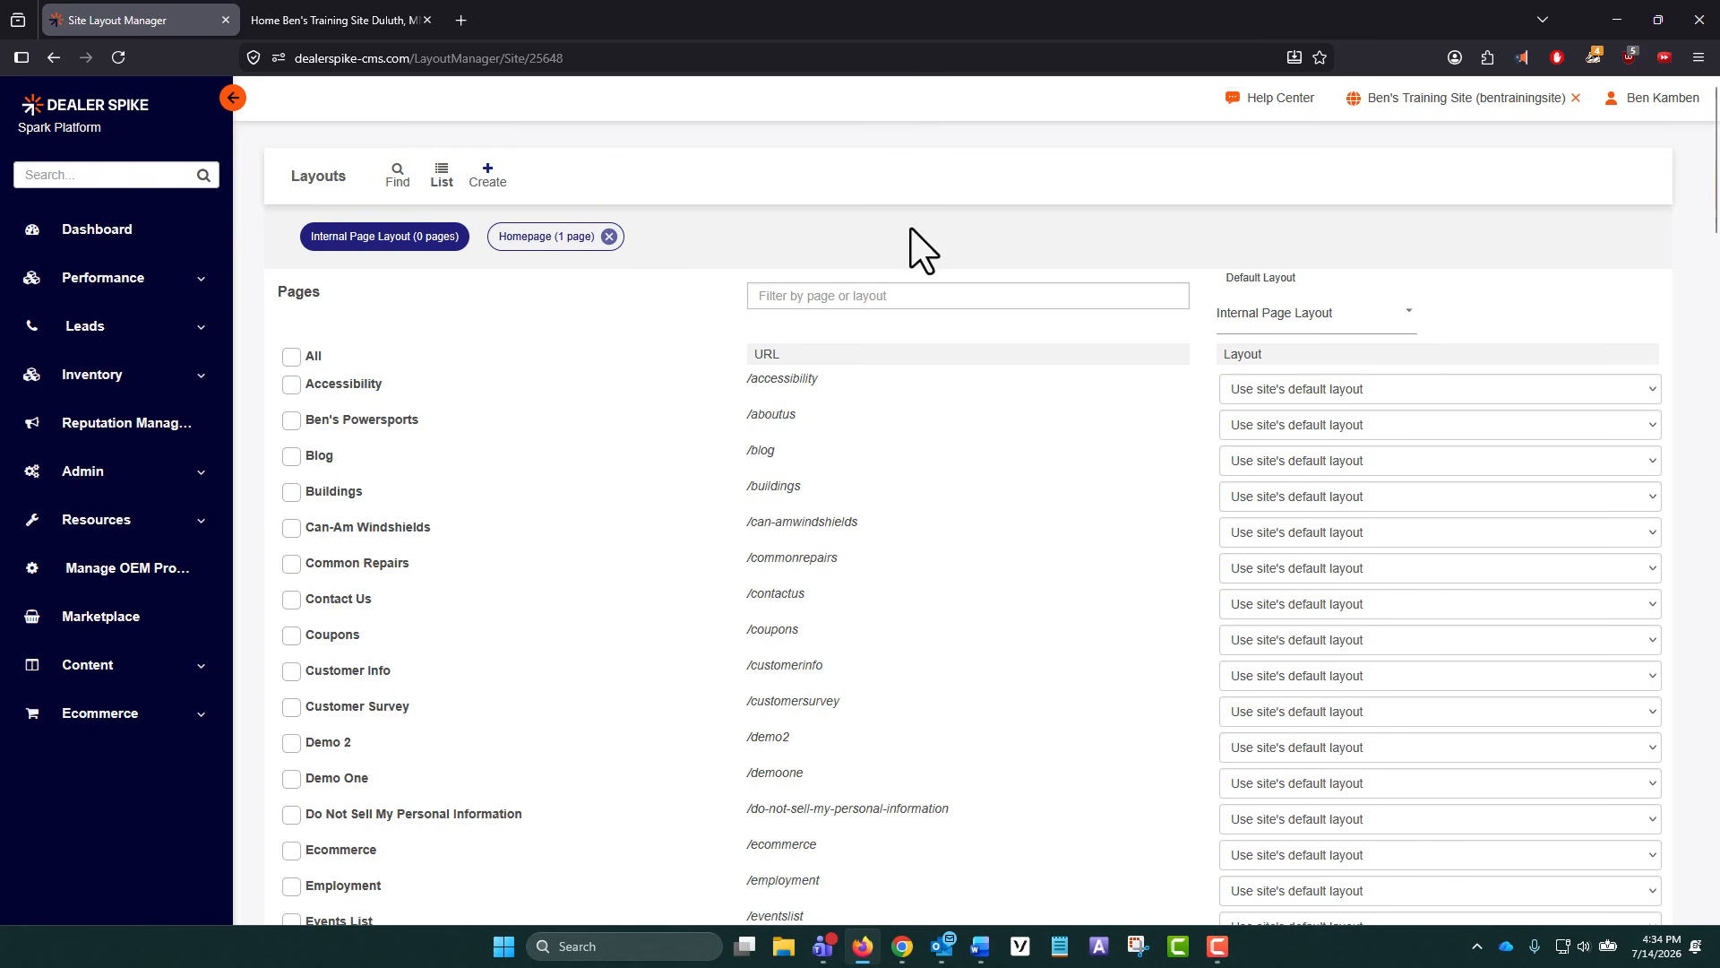
- Open the Homepage layout and expand the CTAs row within the CTAs section to show its columns
click(546, 238)
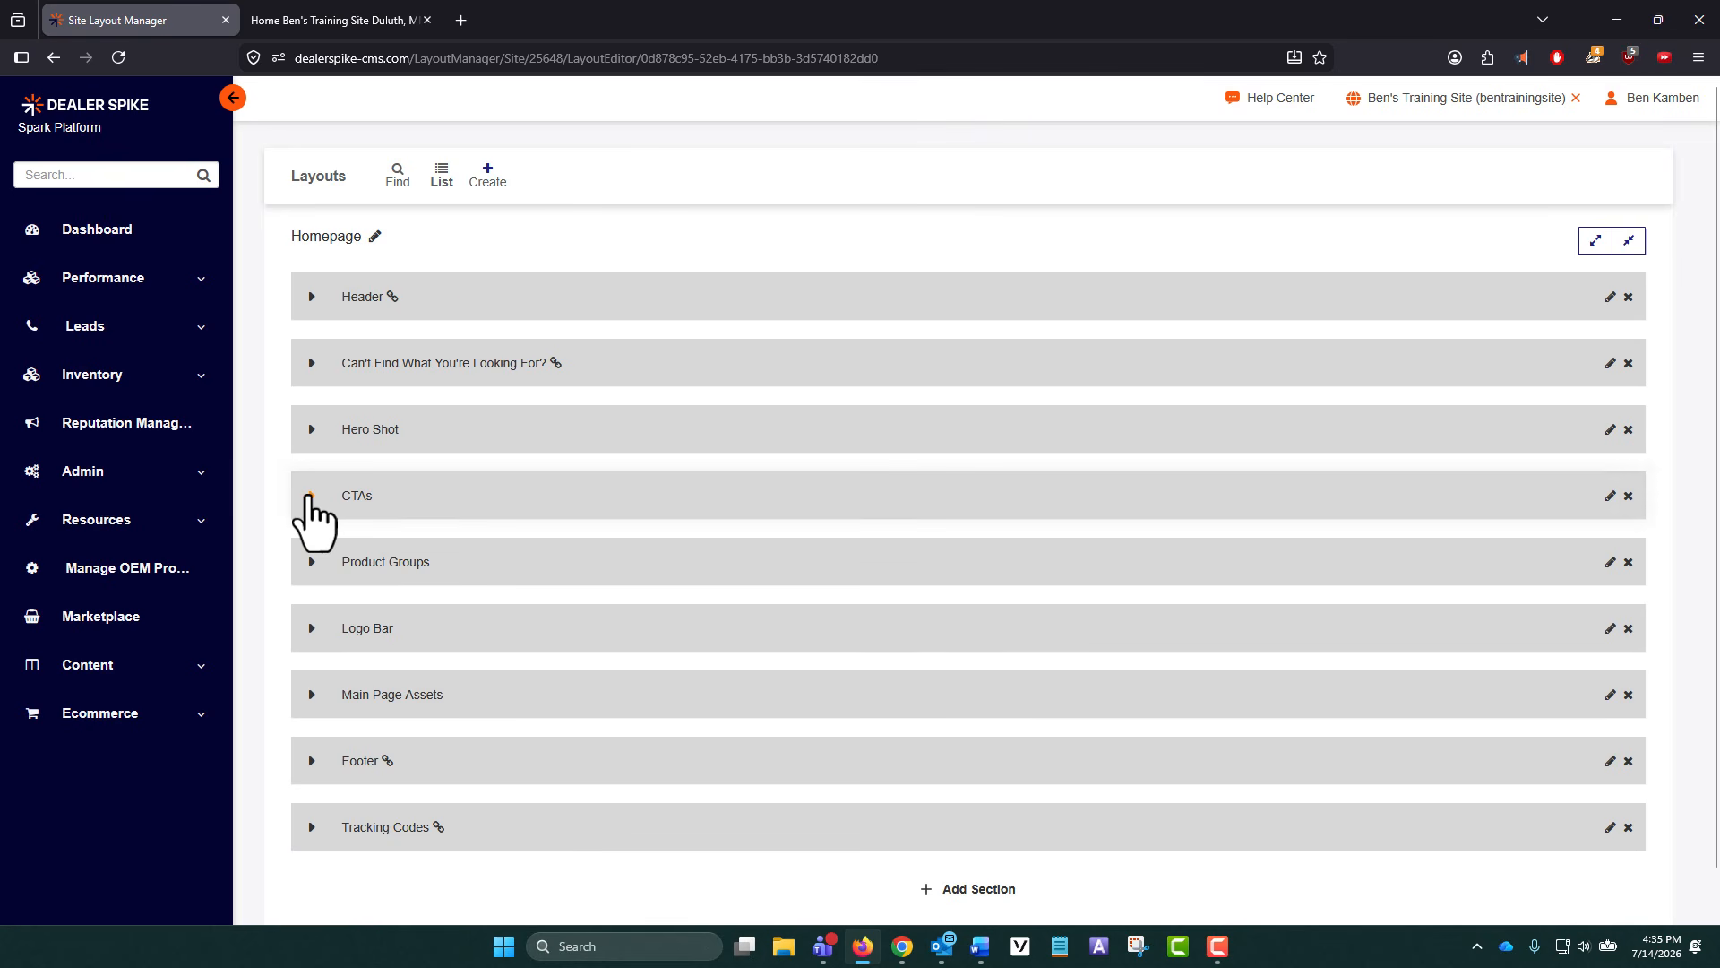
click(311, 495)
scroll(324, 369, down, 2)
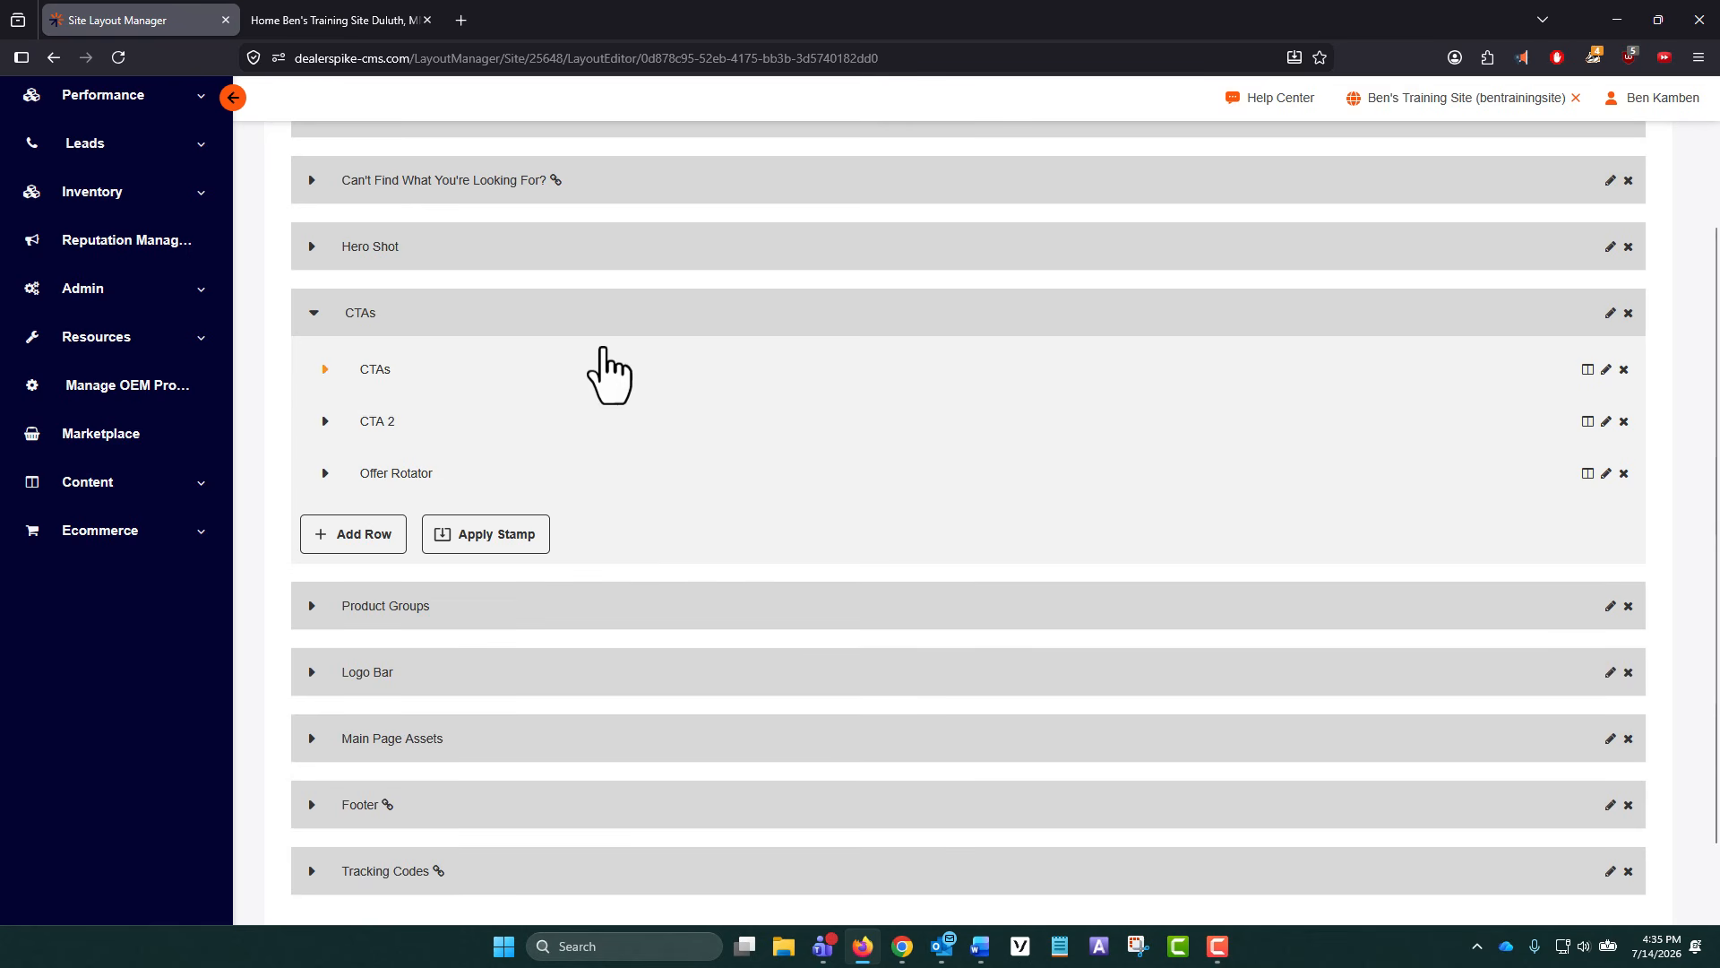
click(602, 351)
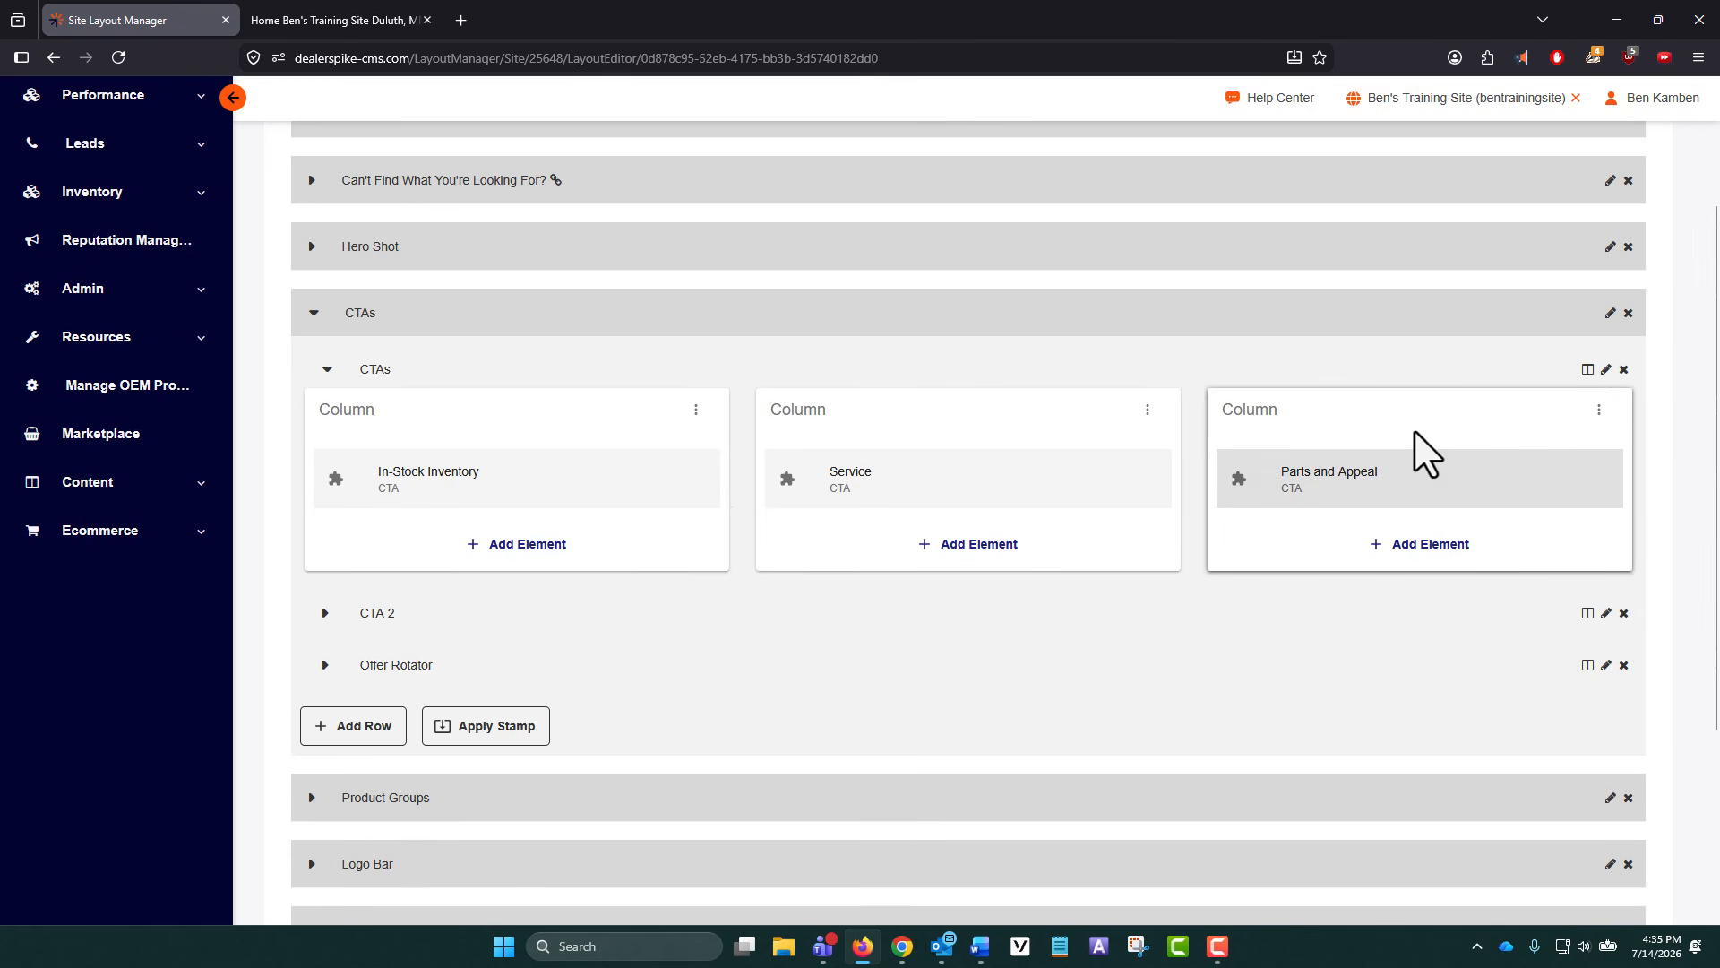
- Open the configuration of the In-Stock Inventory CTA in the first column
drag(1279, 434, 1355, 445)
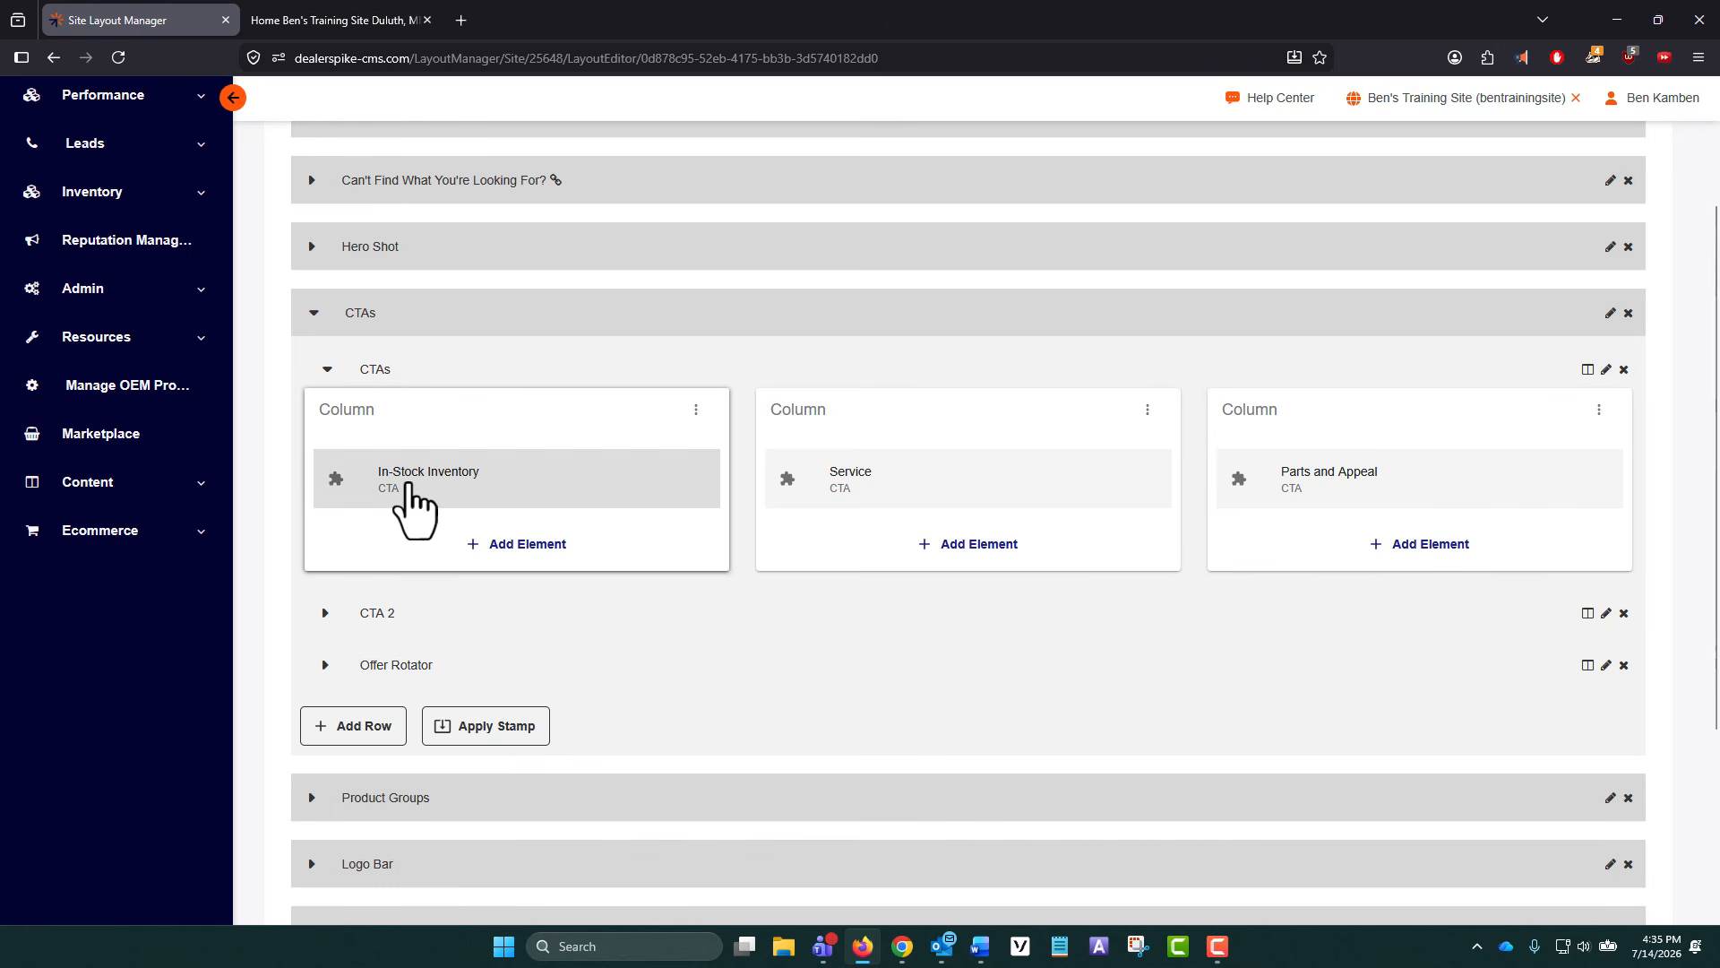
click(352, 511)
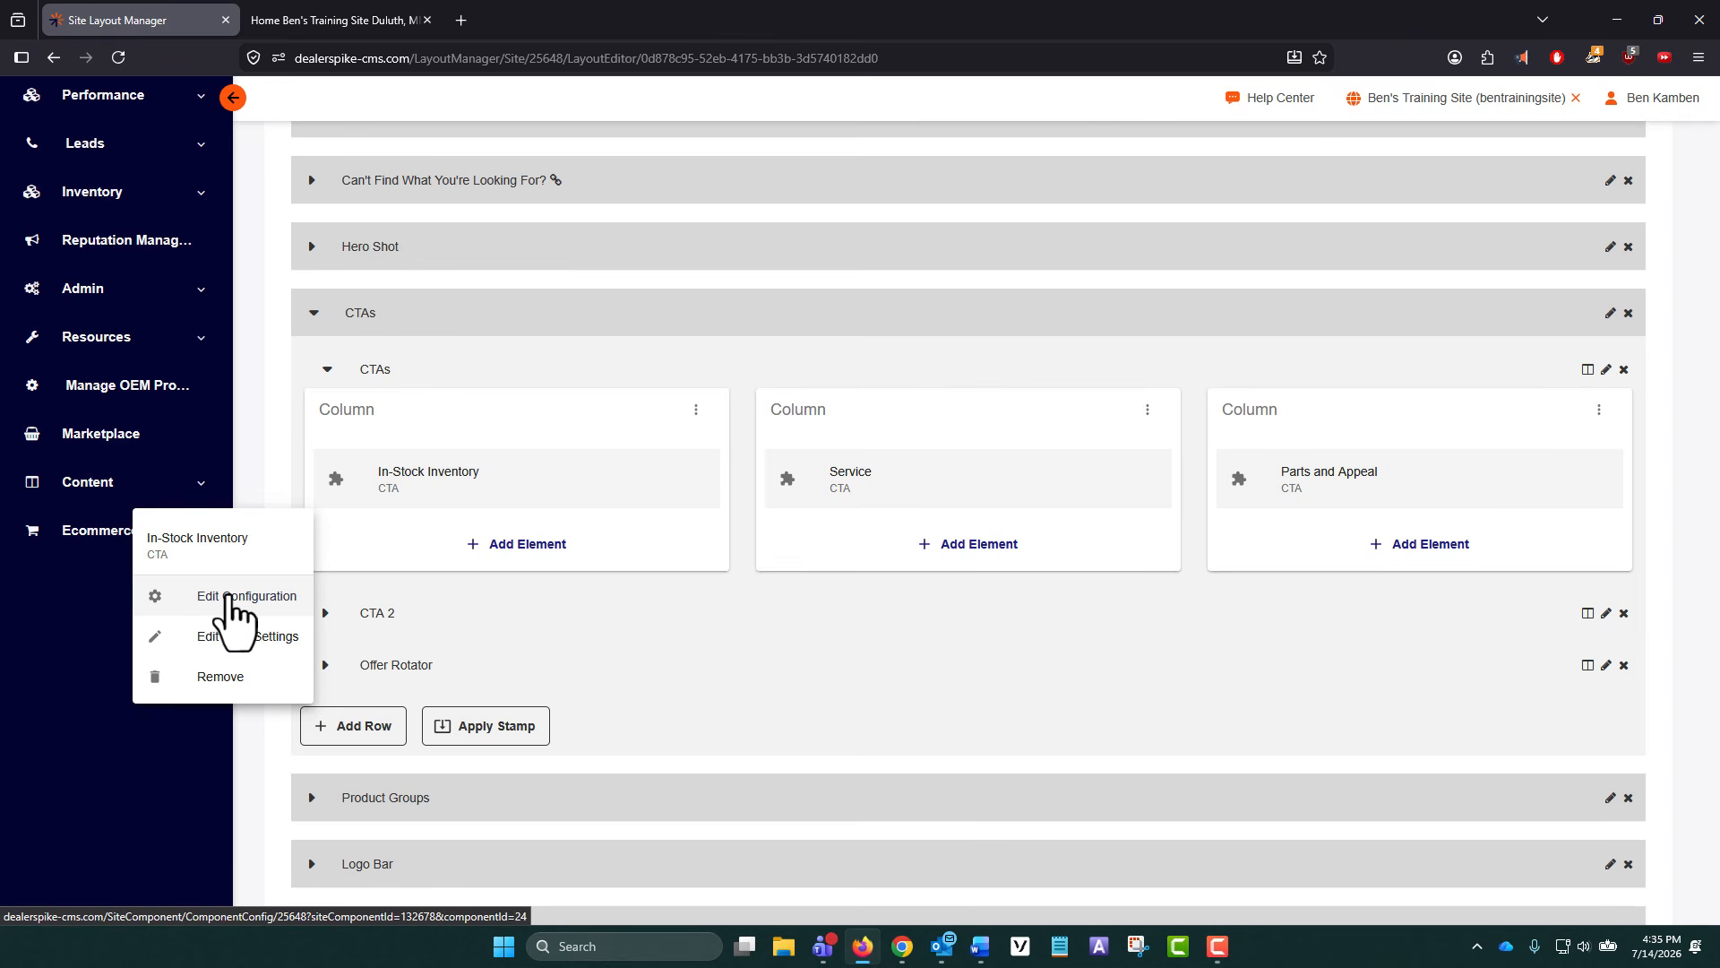
click(235, 599)
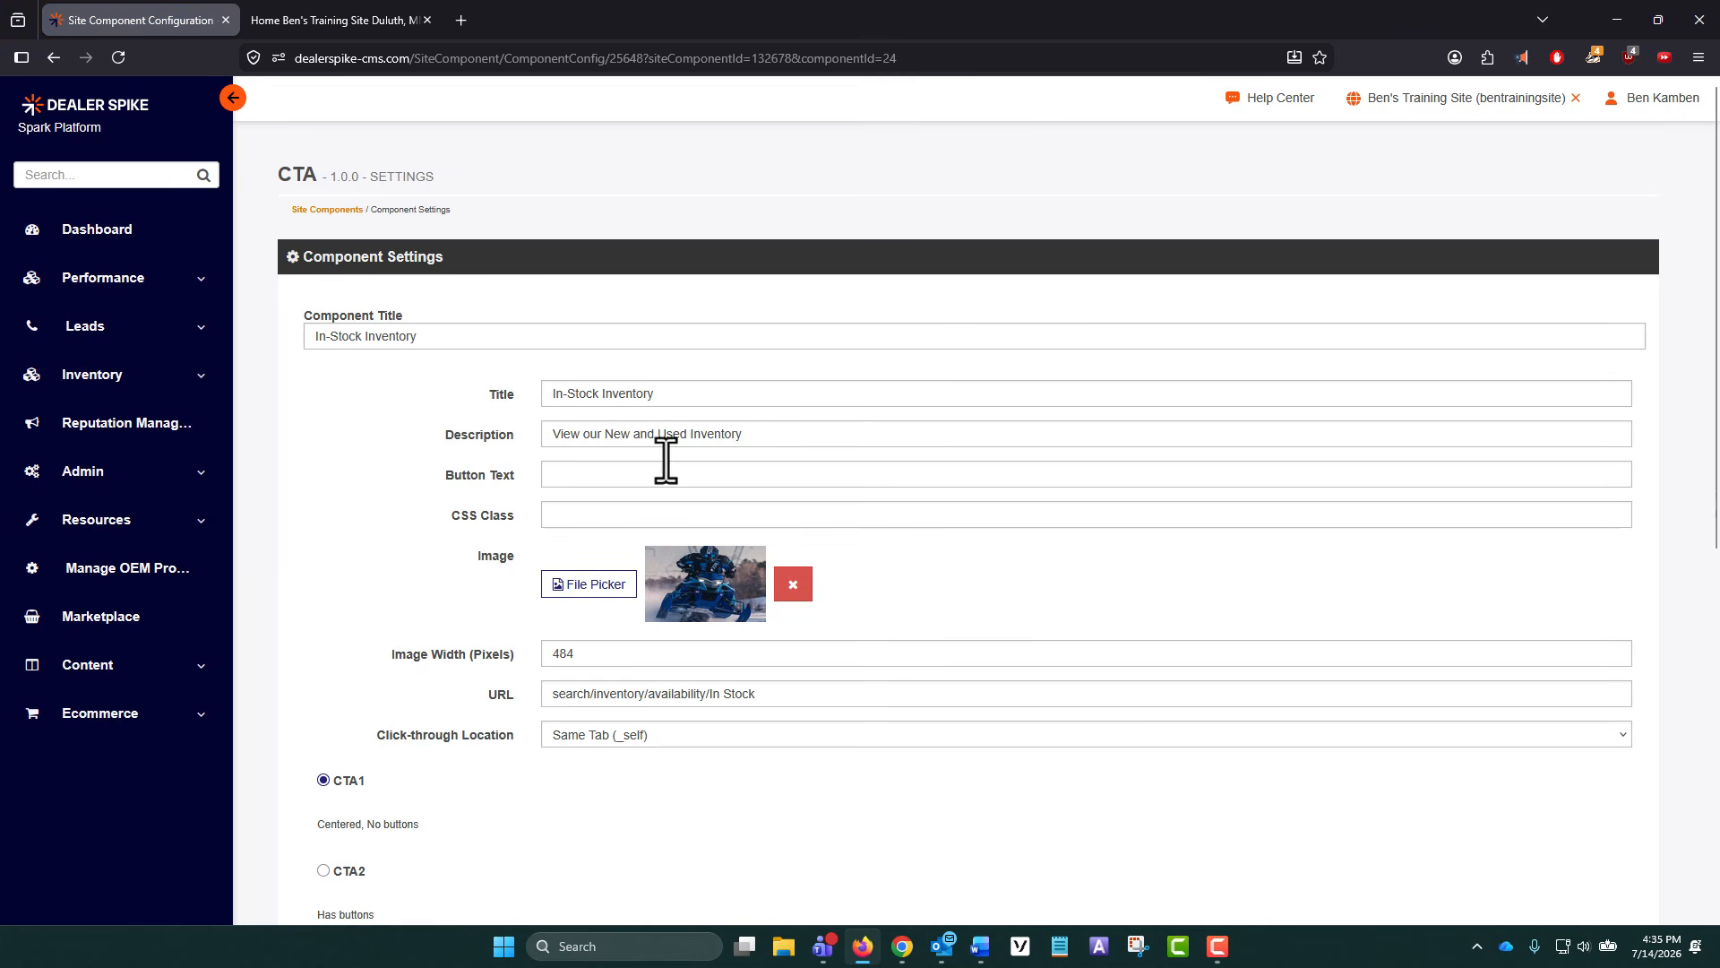
- Examine the In-Stock Inventory CTA's button text, CSS class, image, image width, URL, click-through location and CTA style options
drag(524, 475, 442, 478)
scroll(538, 419, down, 2)
drag(556, 338, 441, 331)
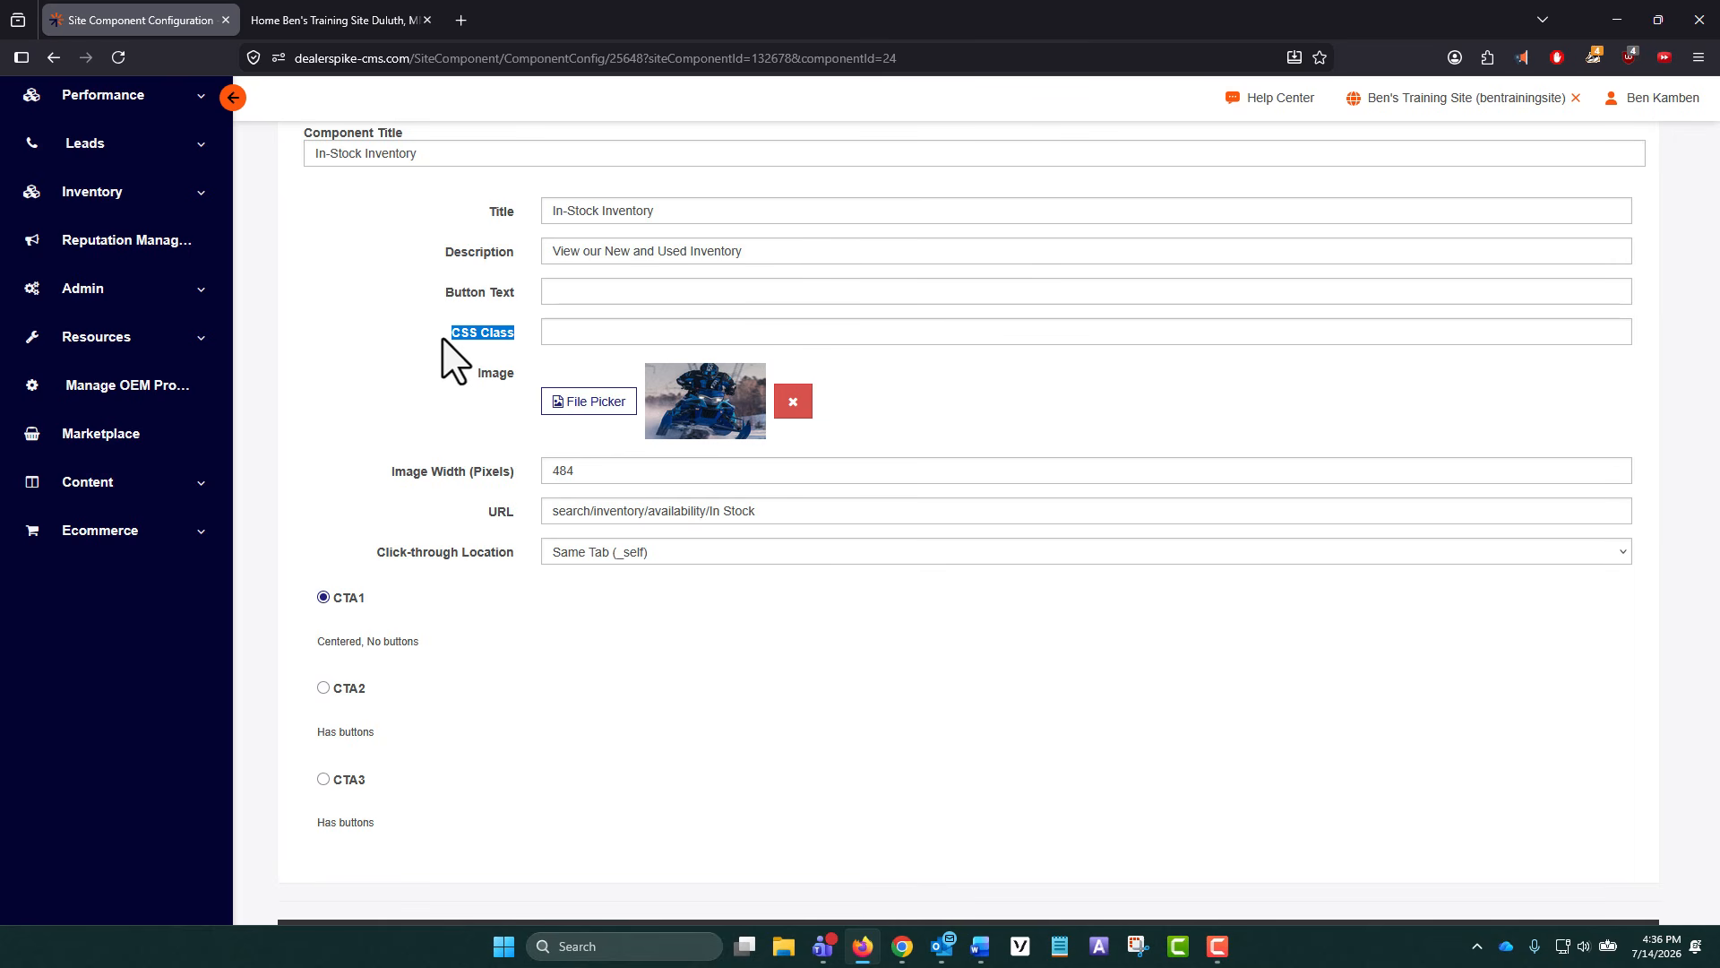
scroll(627, 399, down, 2)
scroll(681, 359, up, 2)
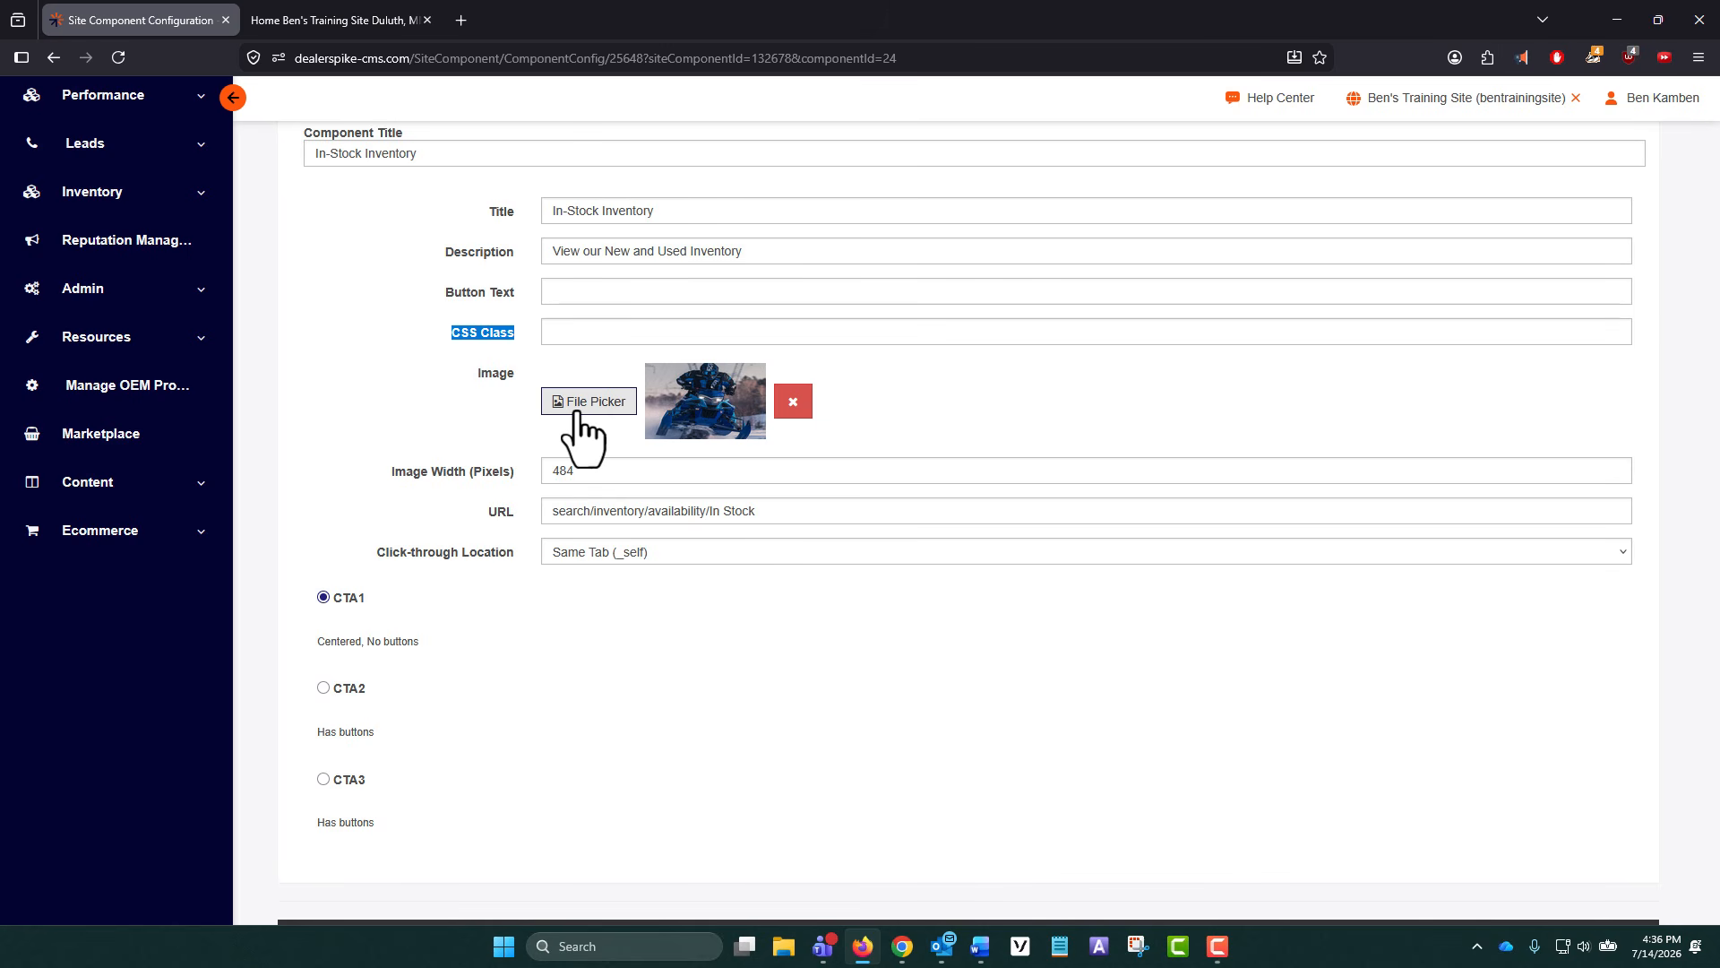
scroll(565, 377, down, 3)
scroll(595, 288, up, 2)
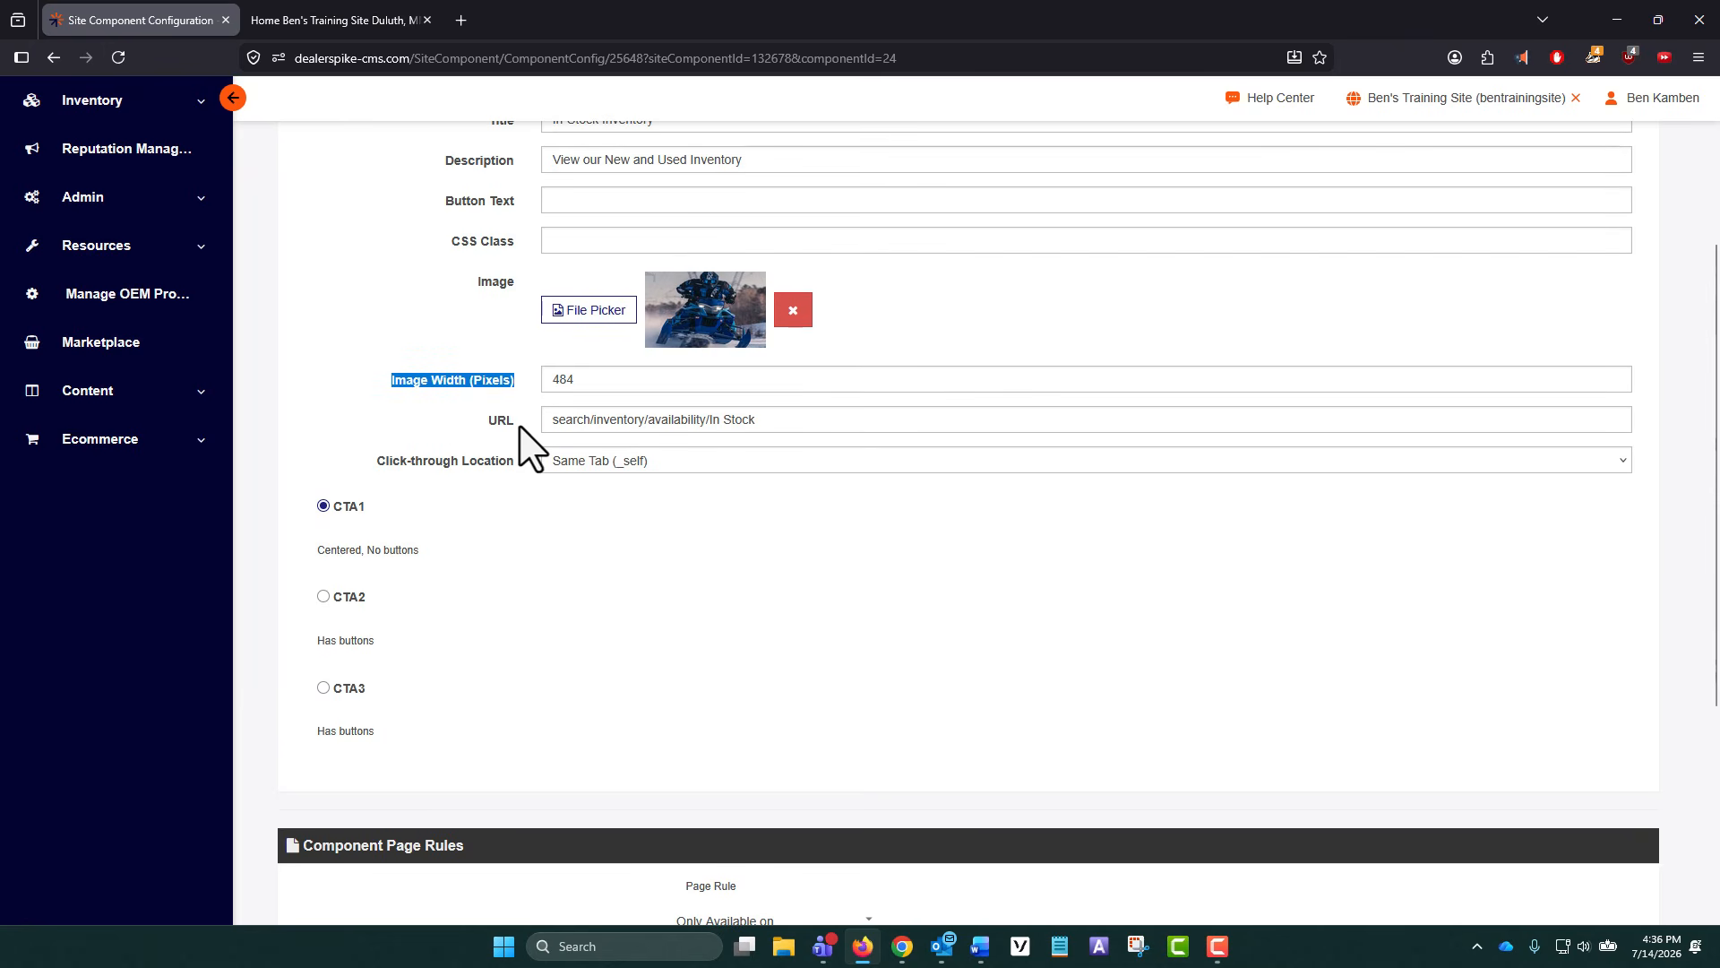
drag(520, 425, 400, 484)
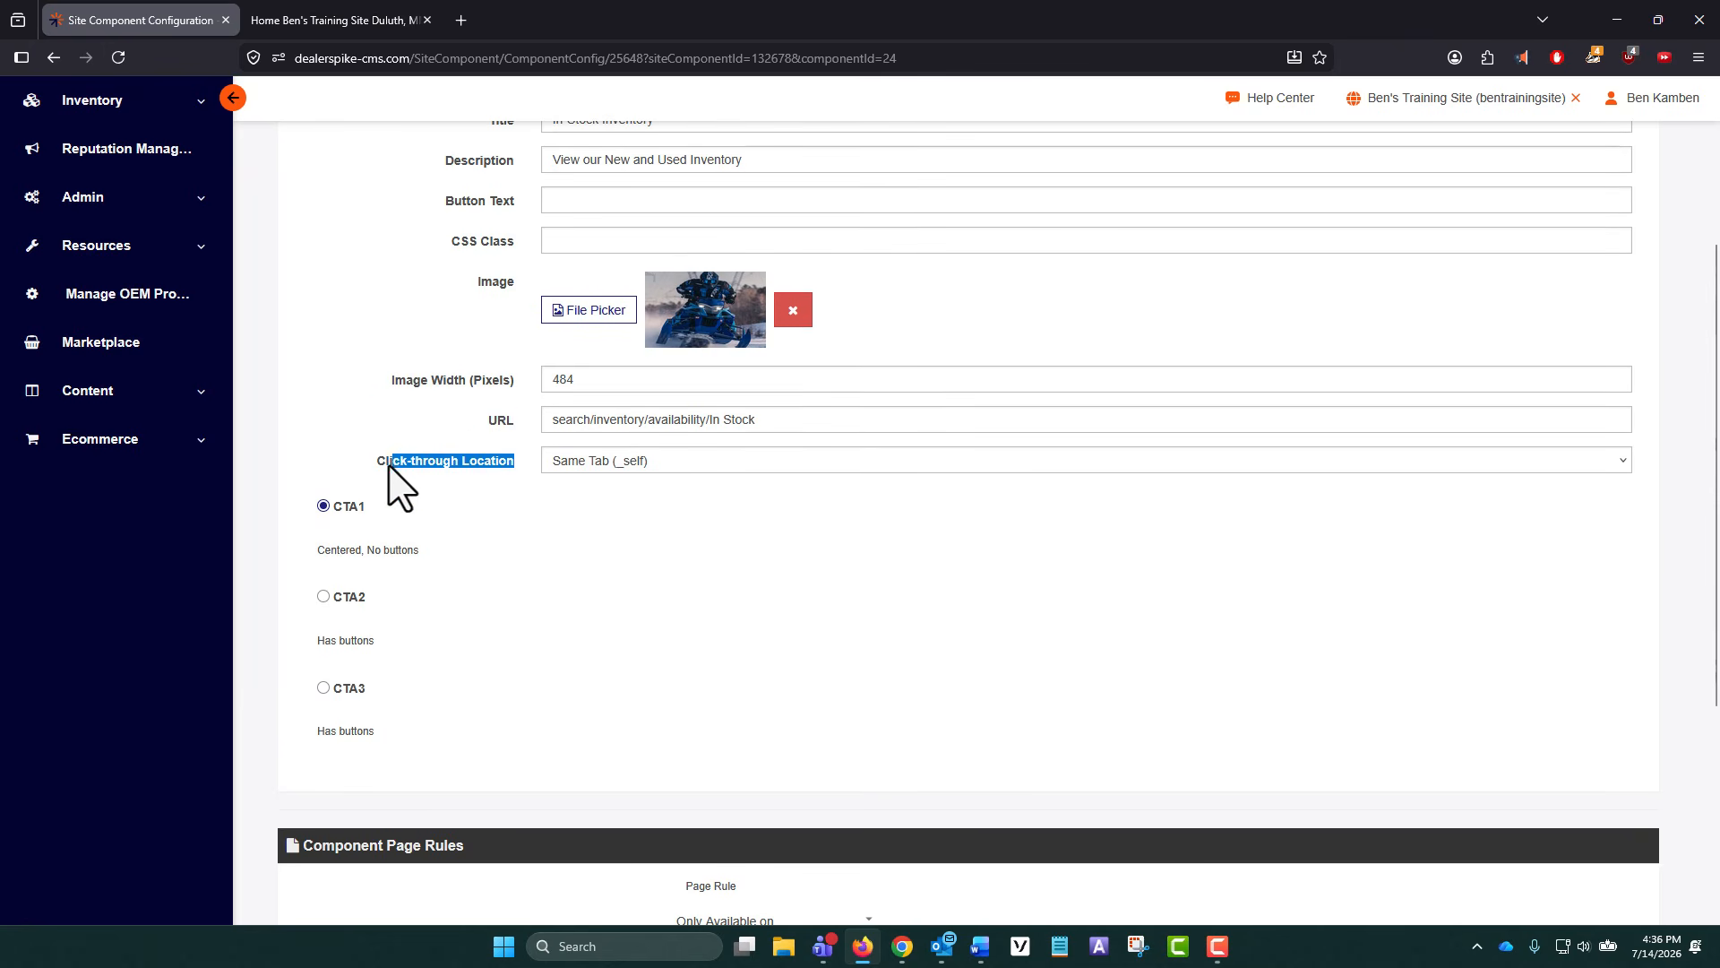
scroll(353, 376, down, 2)
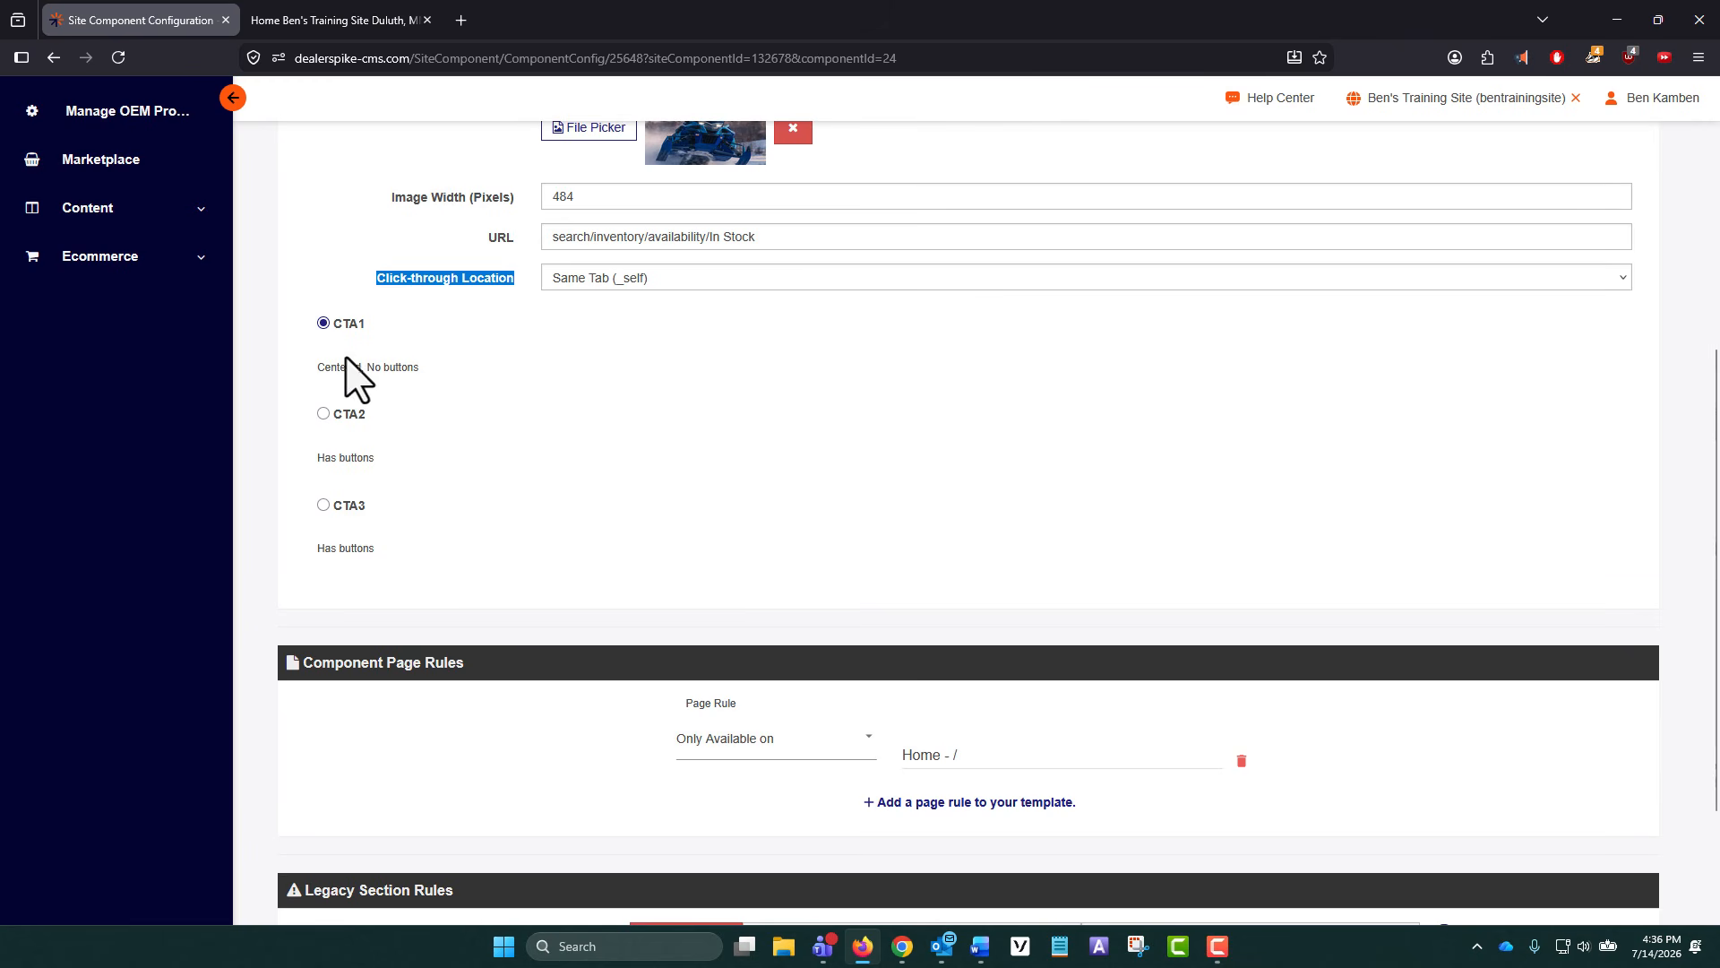
scroll(349, 506, up, 2)
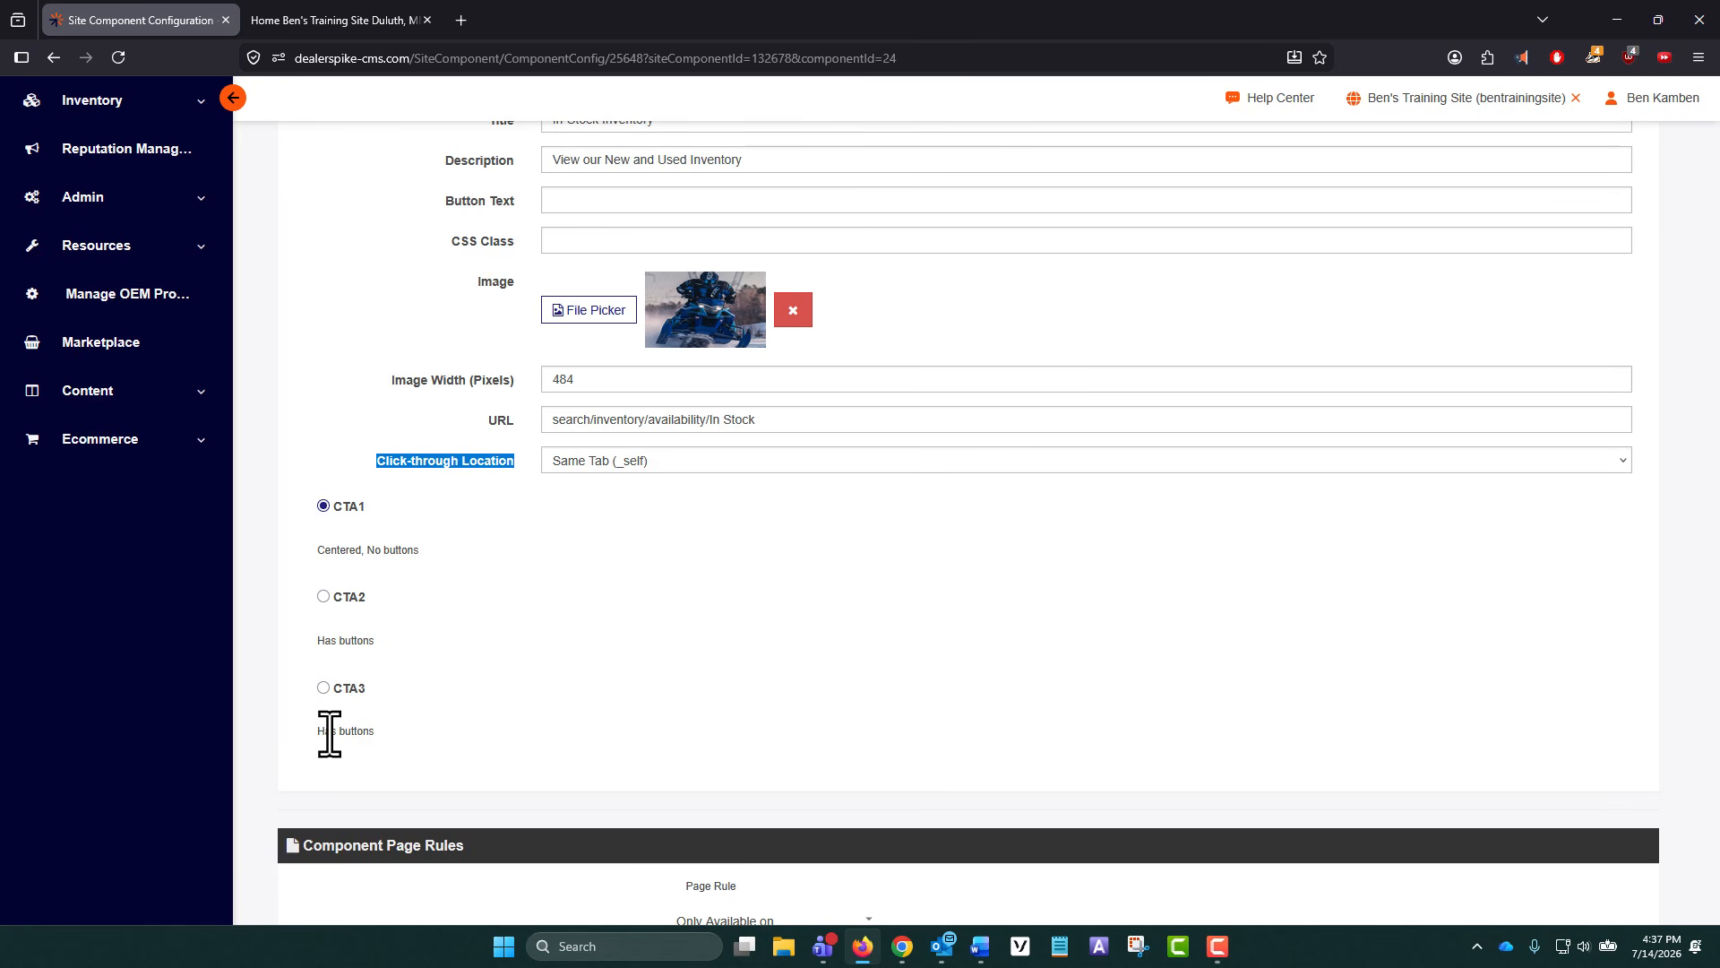
- Examine the CTA's page rules, section rules and save options, and check the site's publishing options
scroll(355, 485, down, 4)
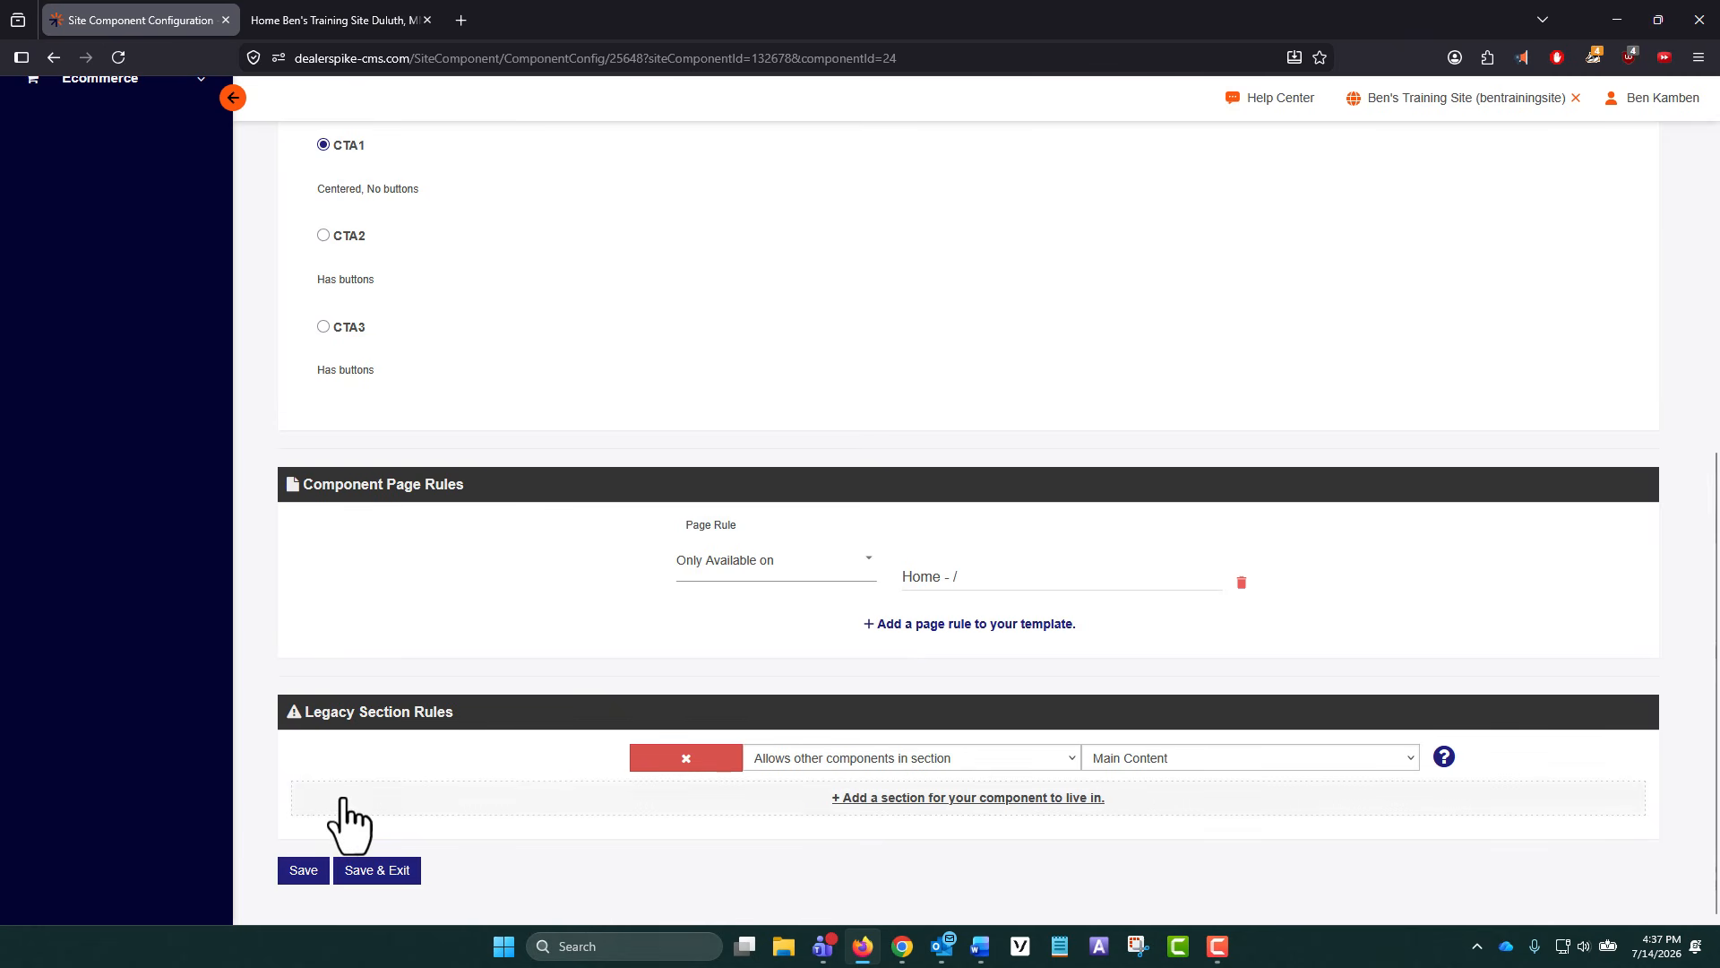
scroll(792, 674, up, 4)
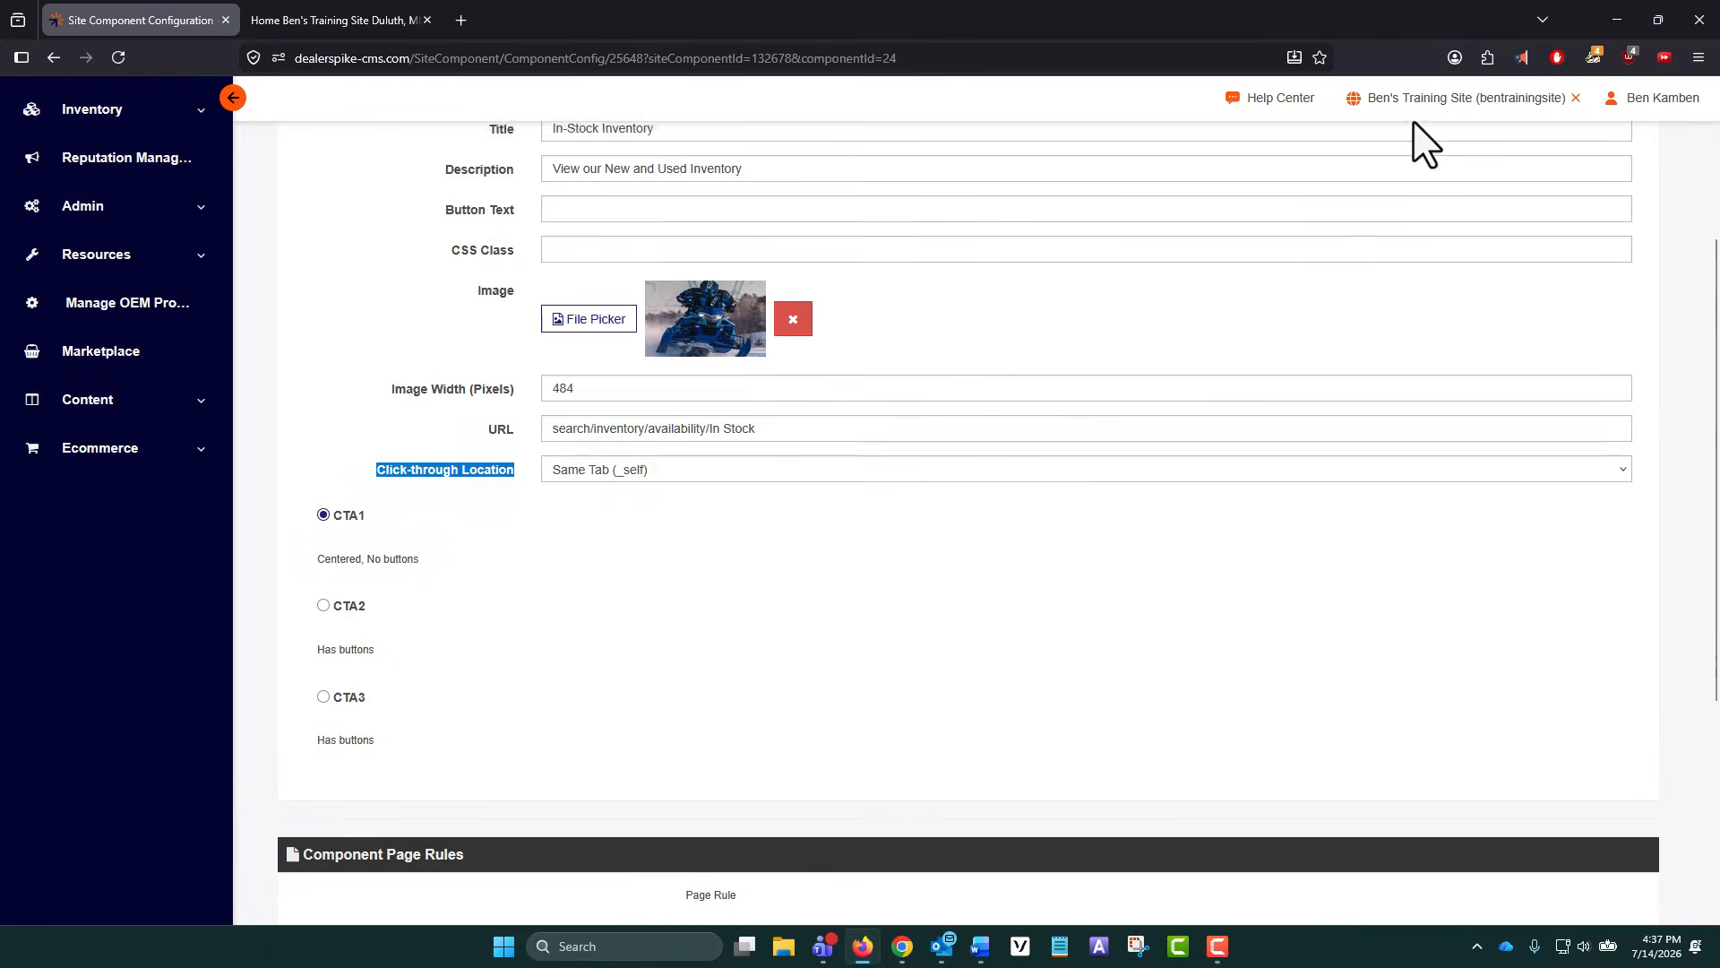
scroll(1424, 143, up, 3)
click(1456, 97)
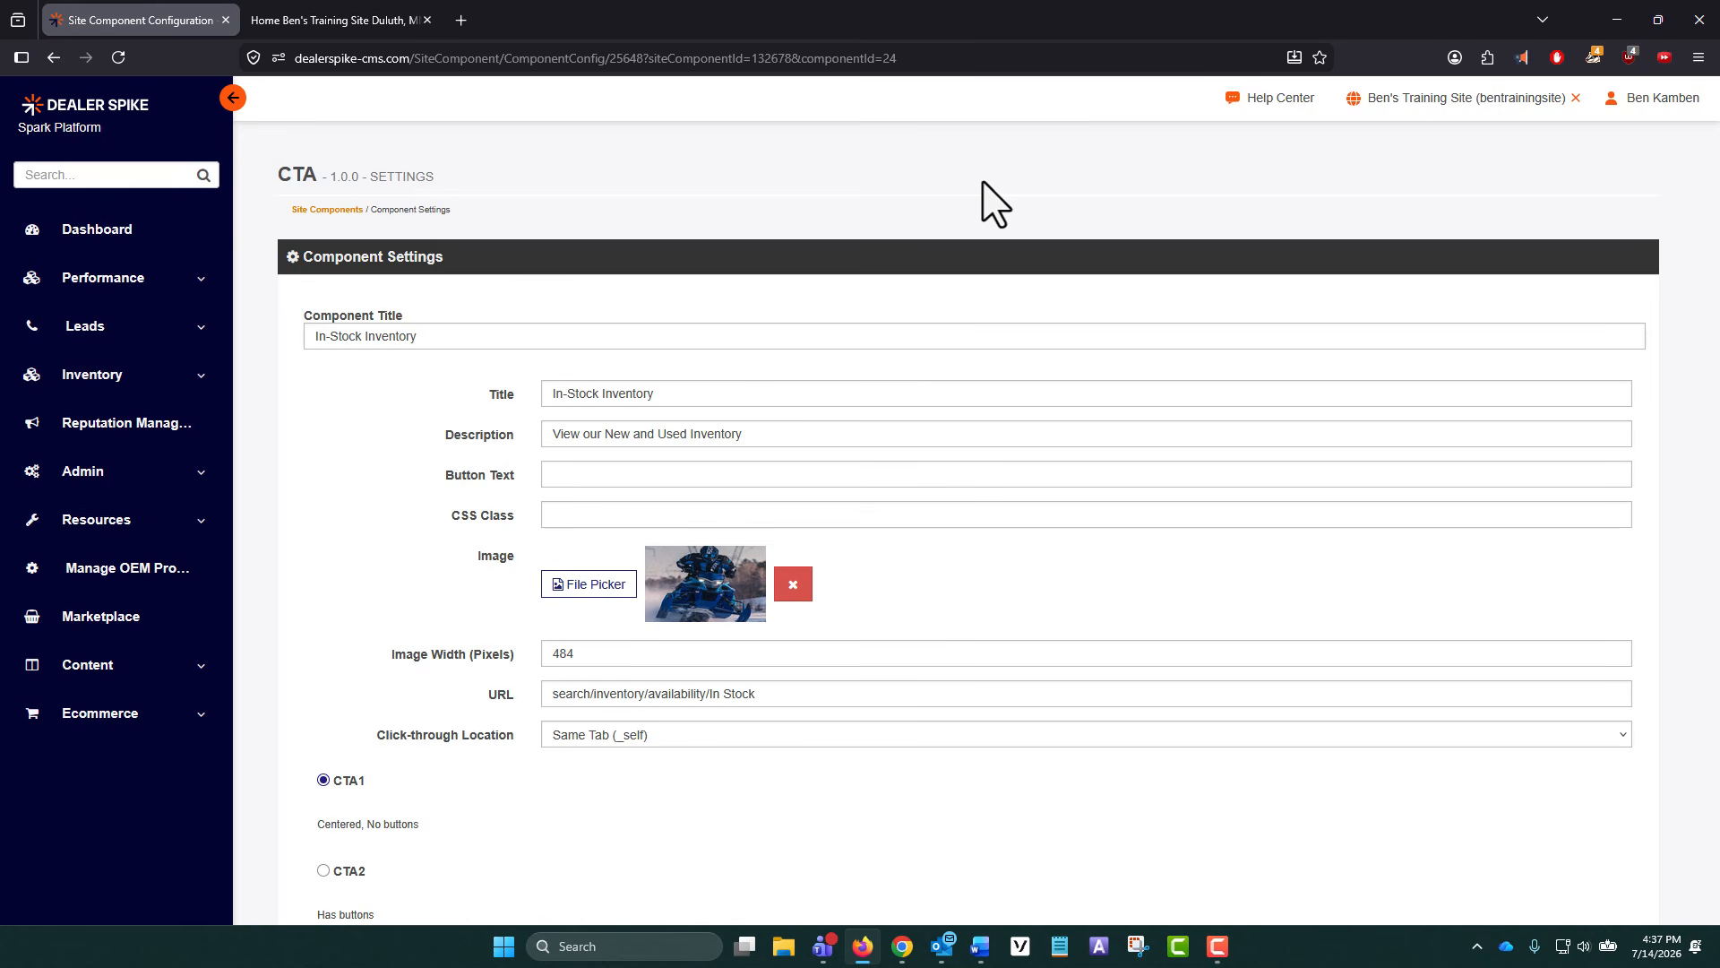
- Check the rotating offers on the live homepage, and open the CMS Banners page under Content to review its queue
key(ctrl+Tab)
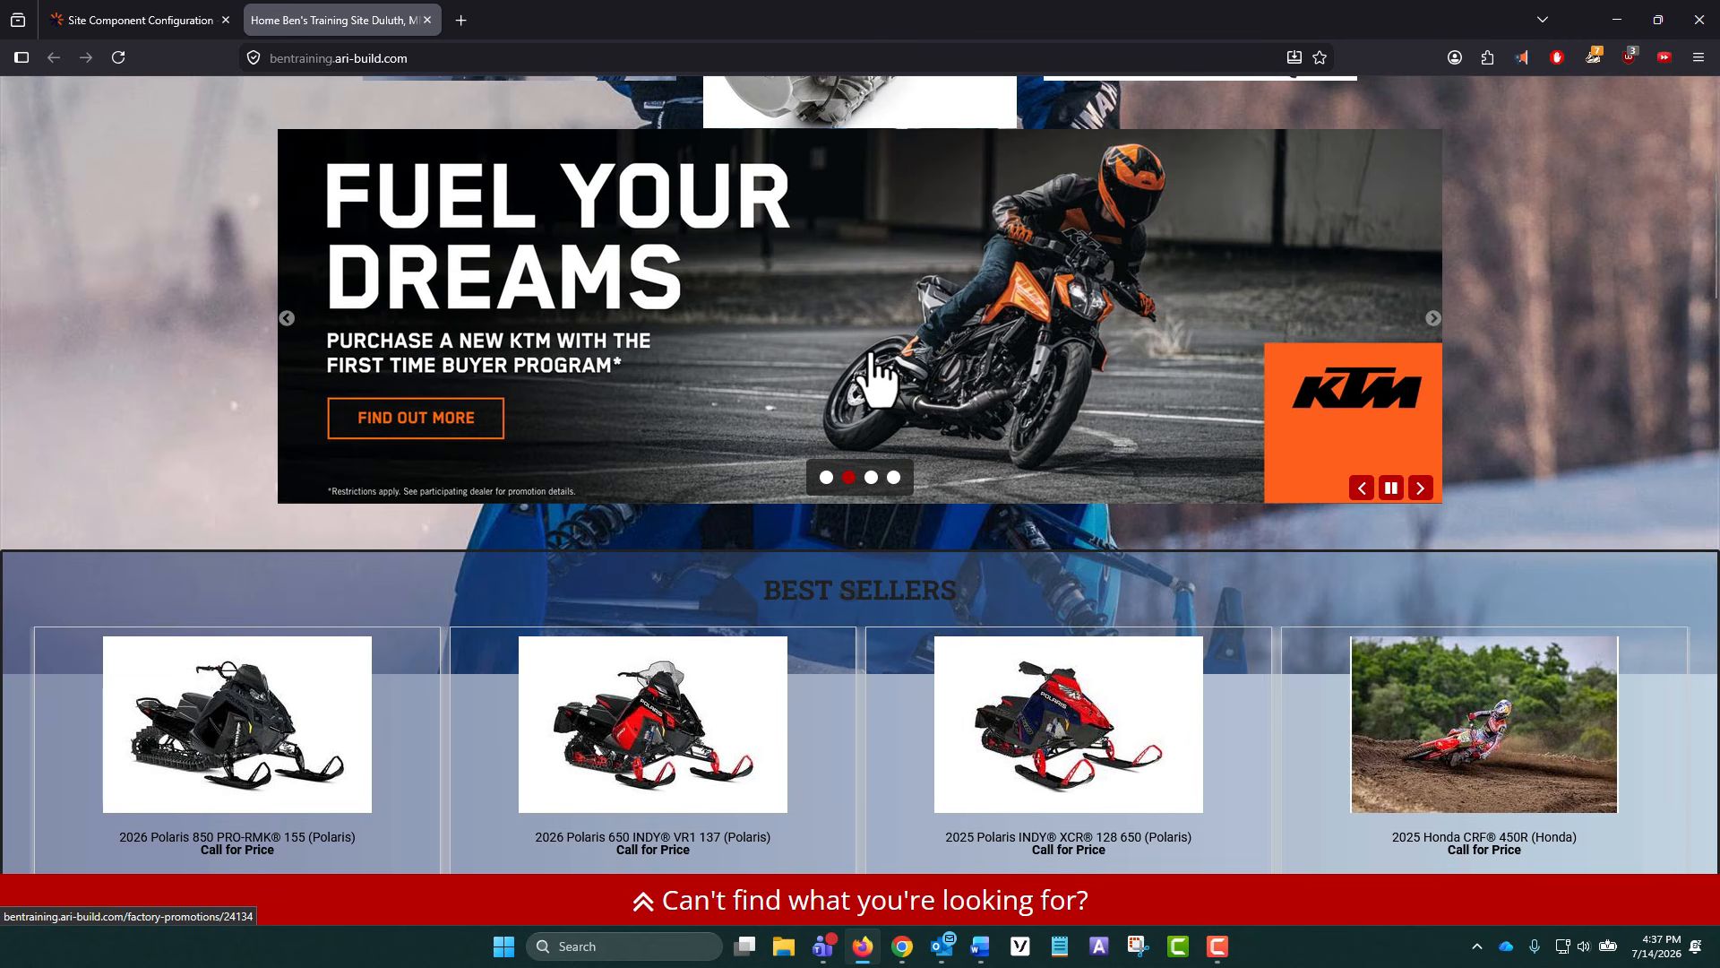
click(120, 20)
scroll(77, 412, down, 3)
click(77, 399)
scroll(103, 470, down, 1)
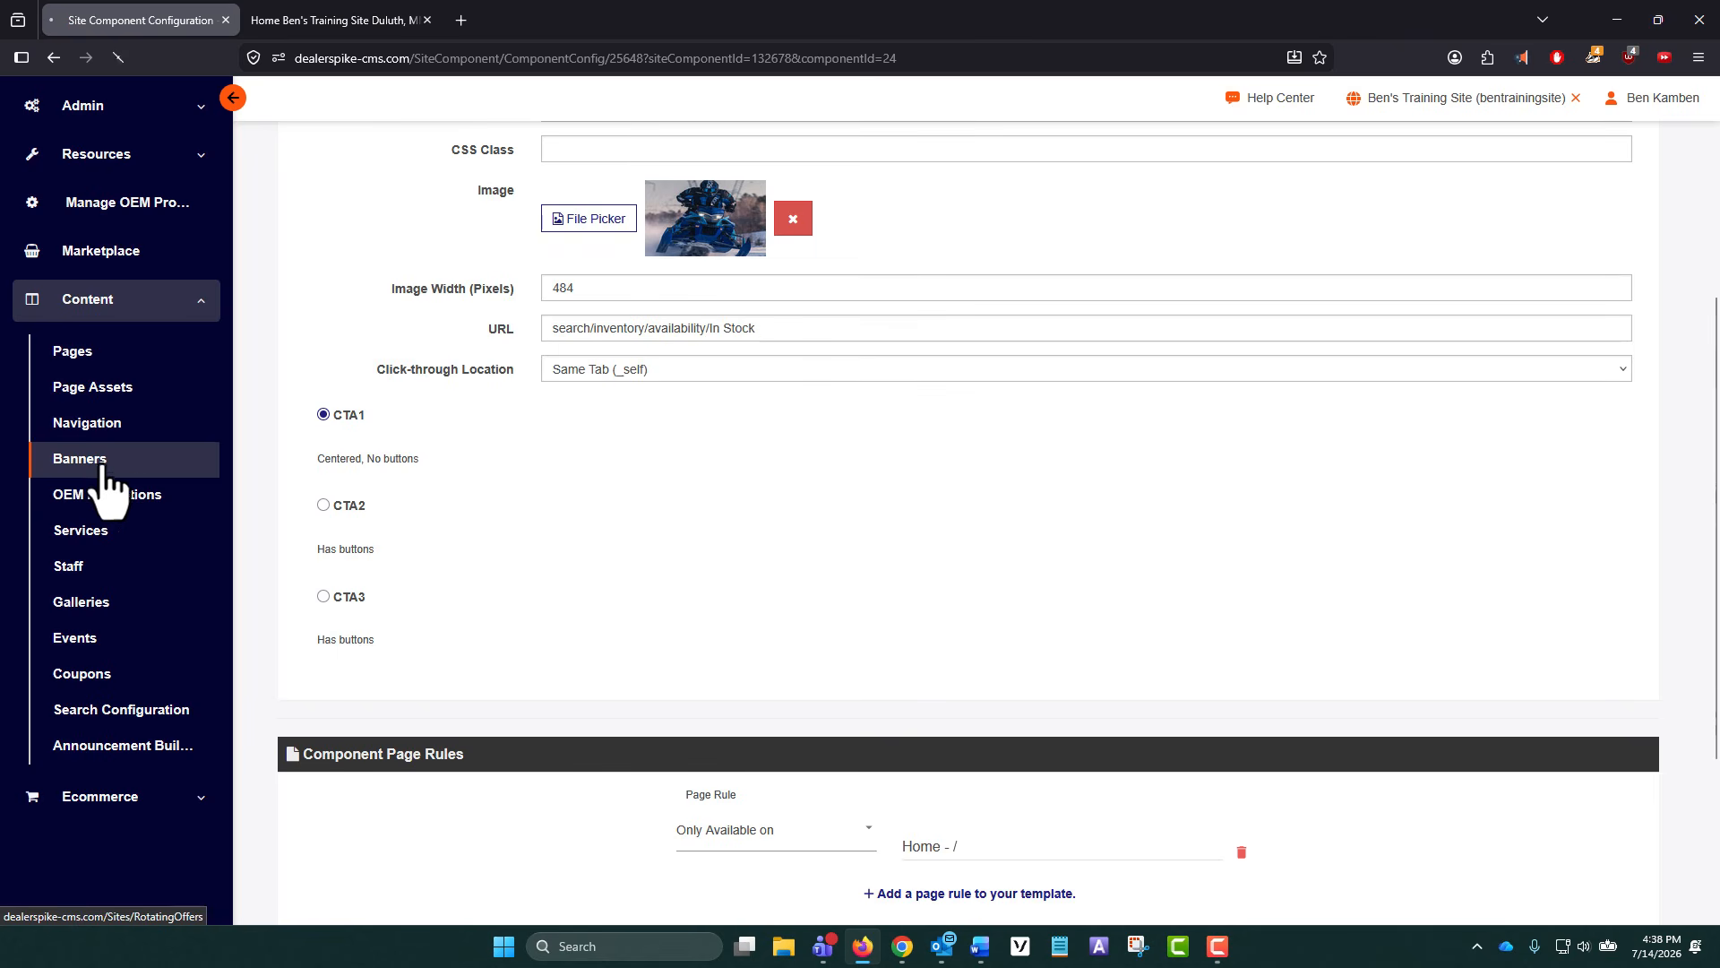
click(94, 457)
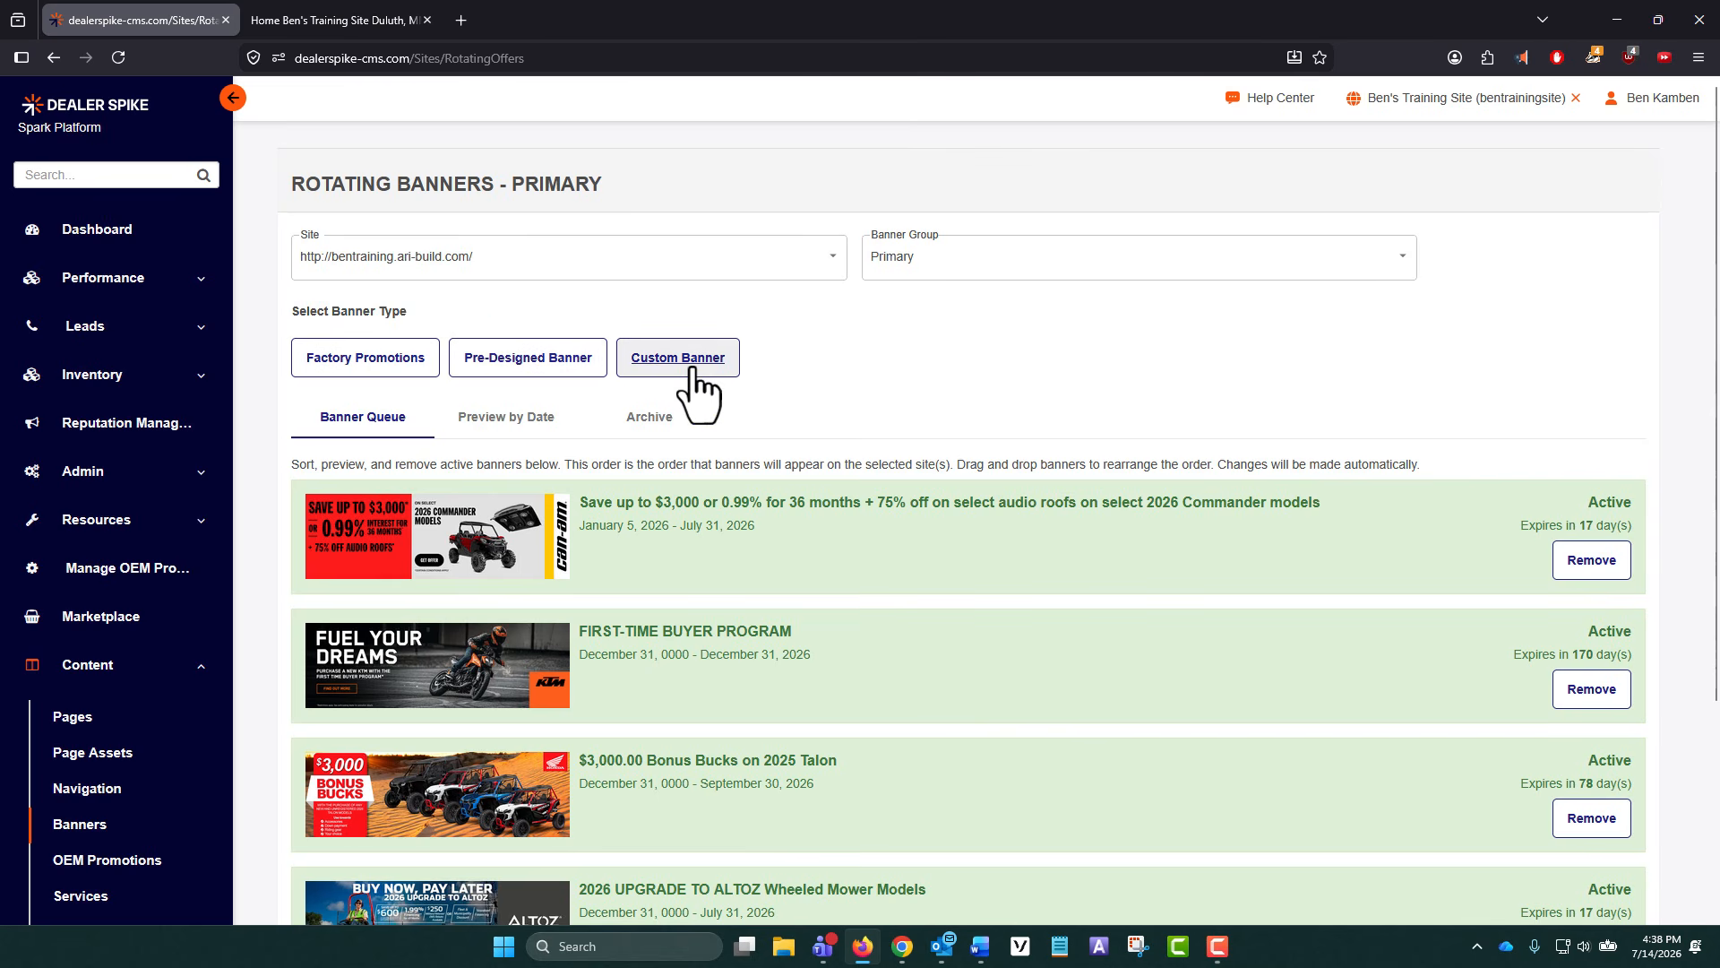
scroll(896, 385, down, 2)
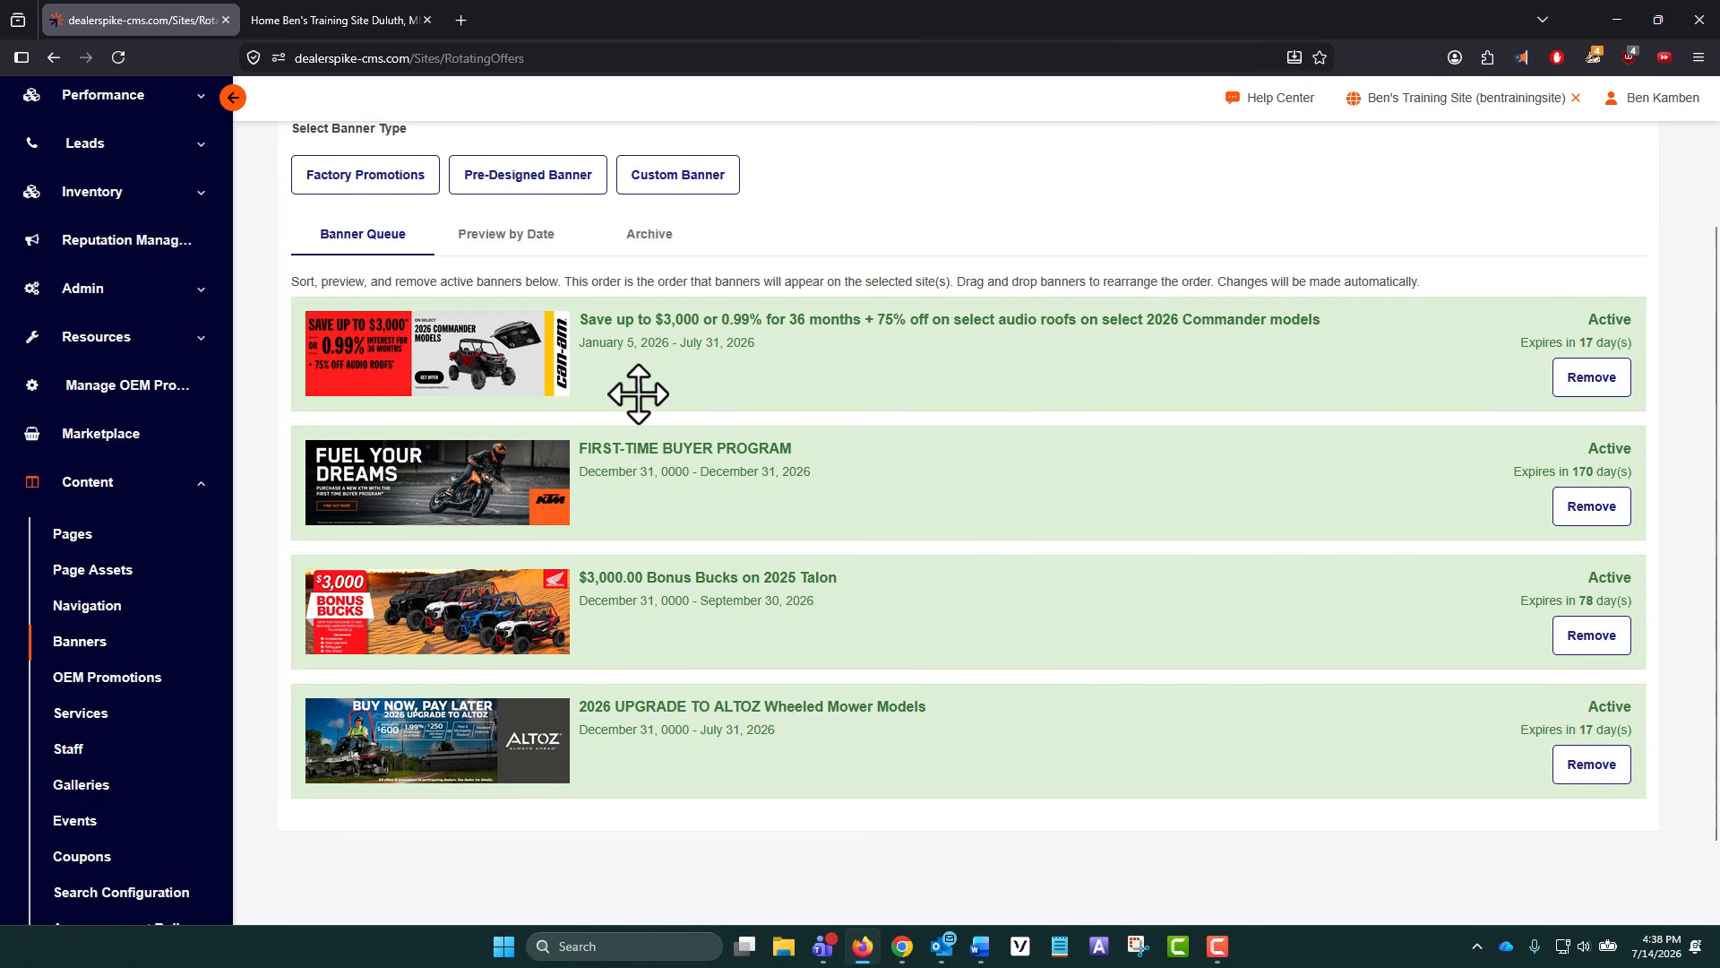
scroll(923, 387, up, 2)
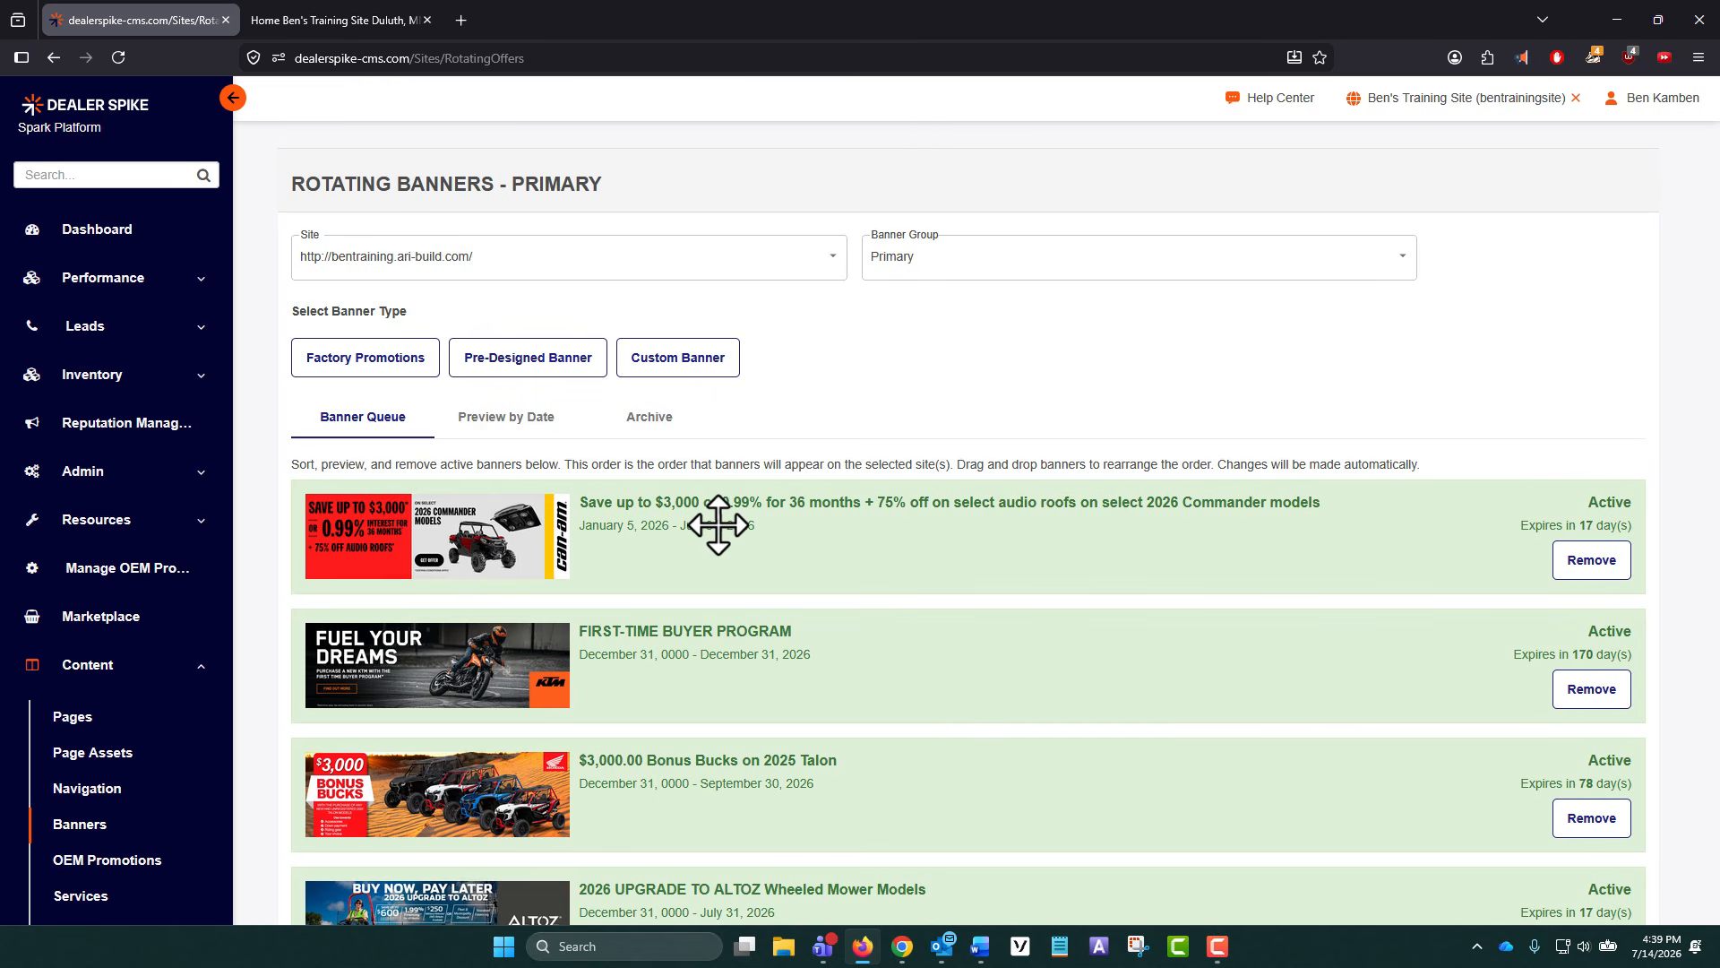
- Check the product groups on the live homepage and open the Product Groups page under Inventory in the CMS
key(ctrl+Tab)
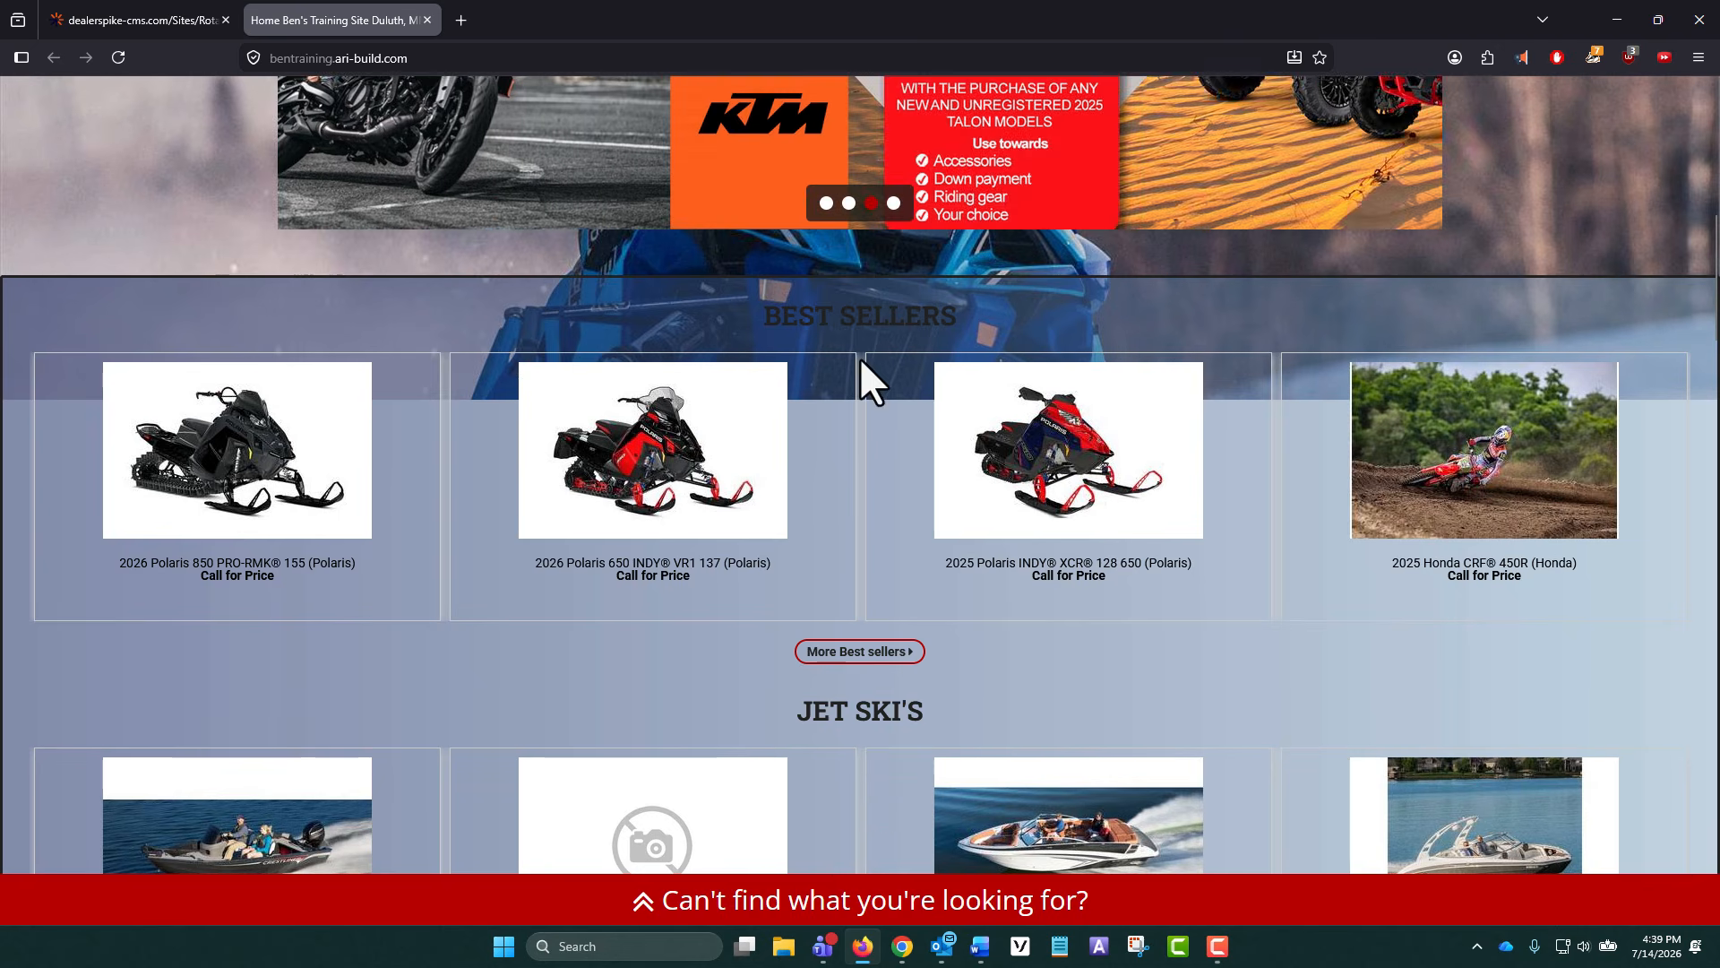
scroll(858, 357, down, 1)
scroll(553, 333, up, 9)
key(ctrl+Tab)
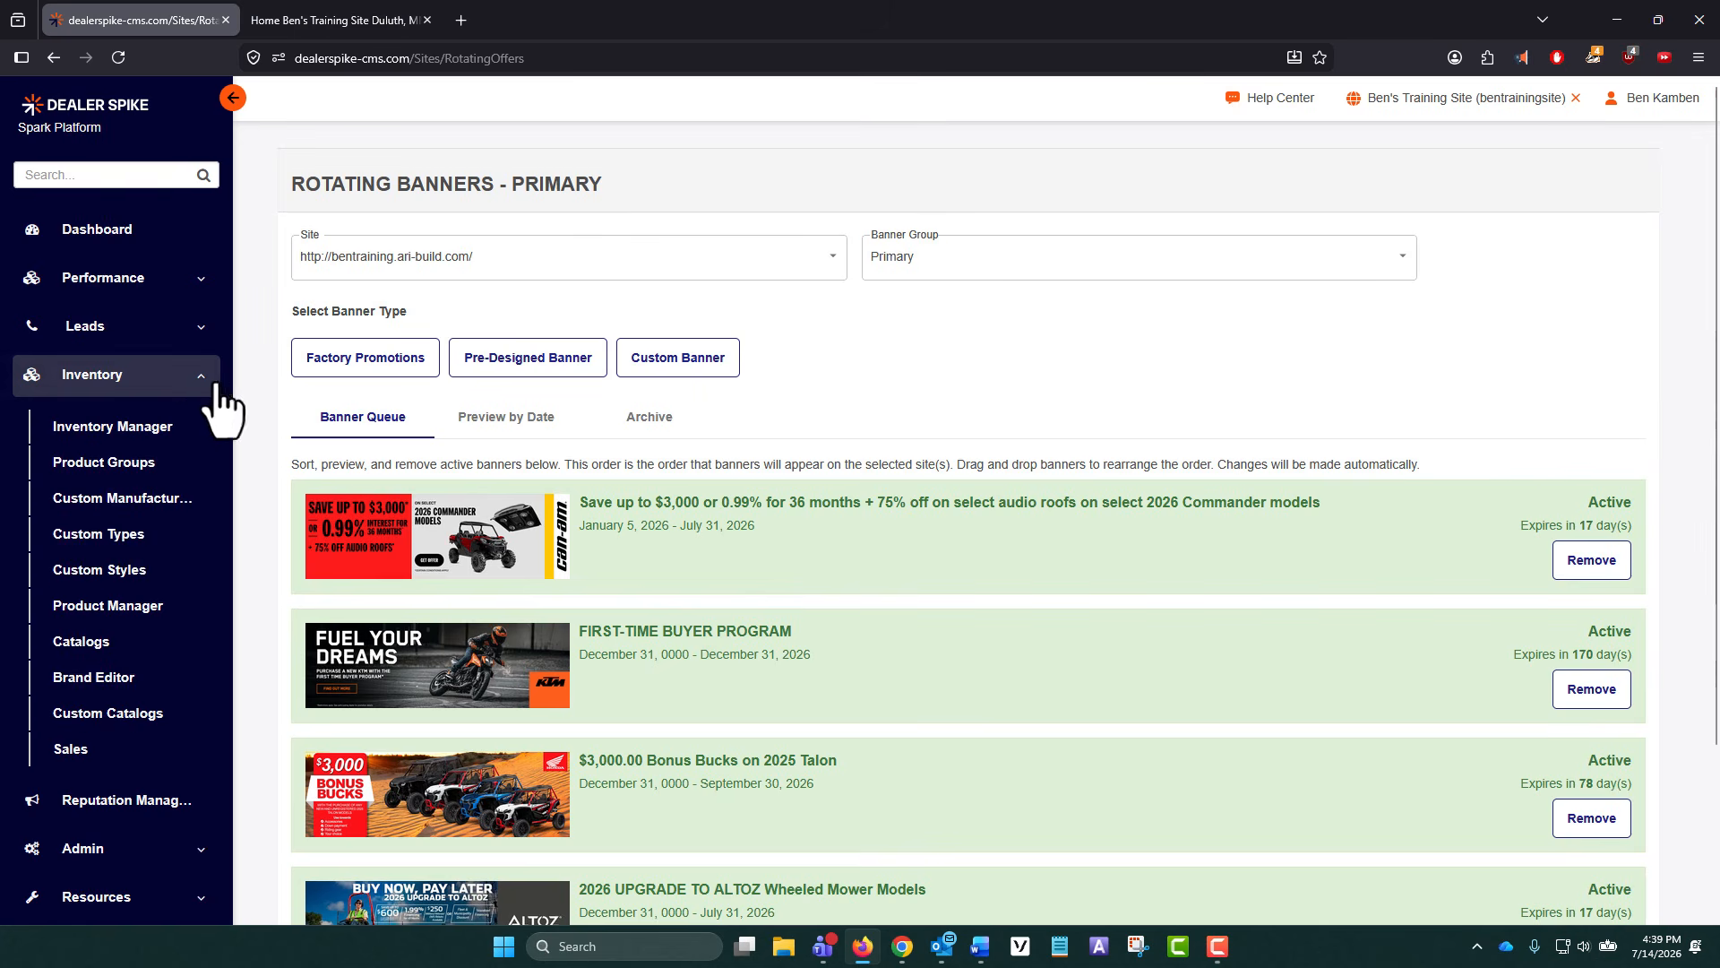
click(105, 462)
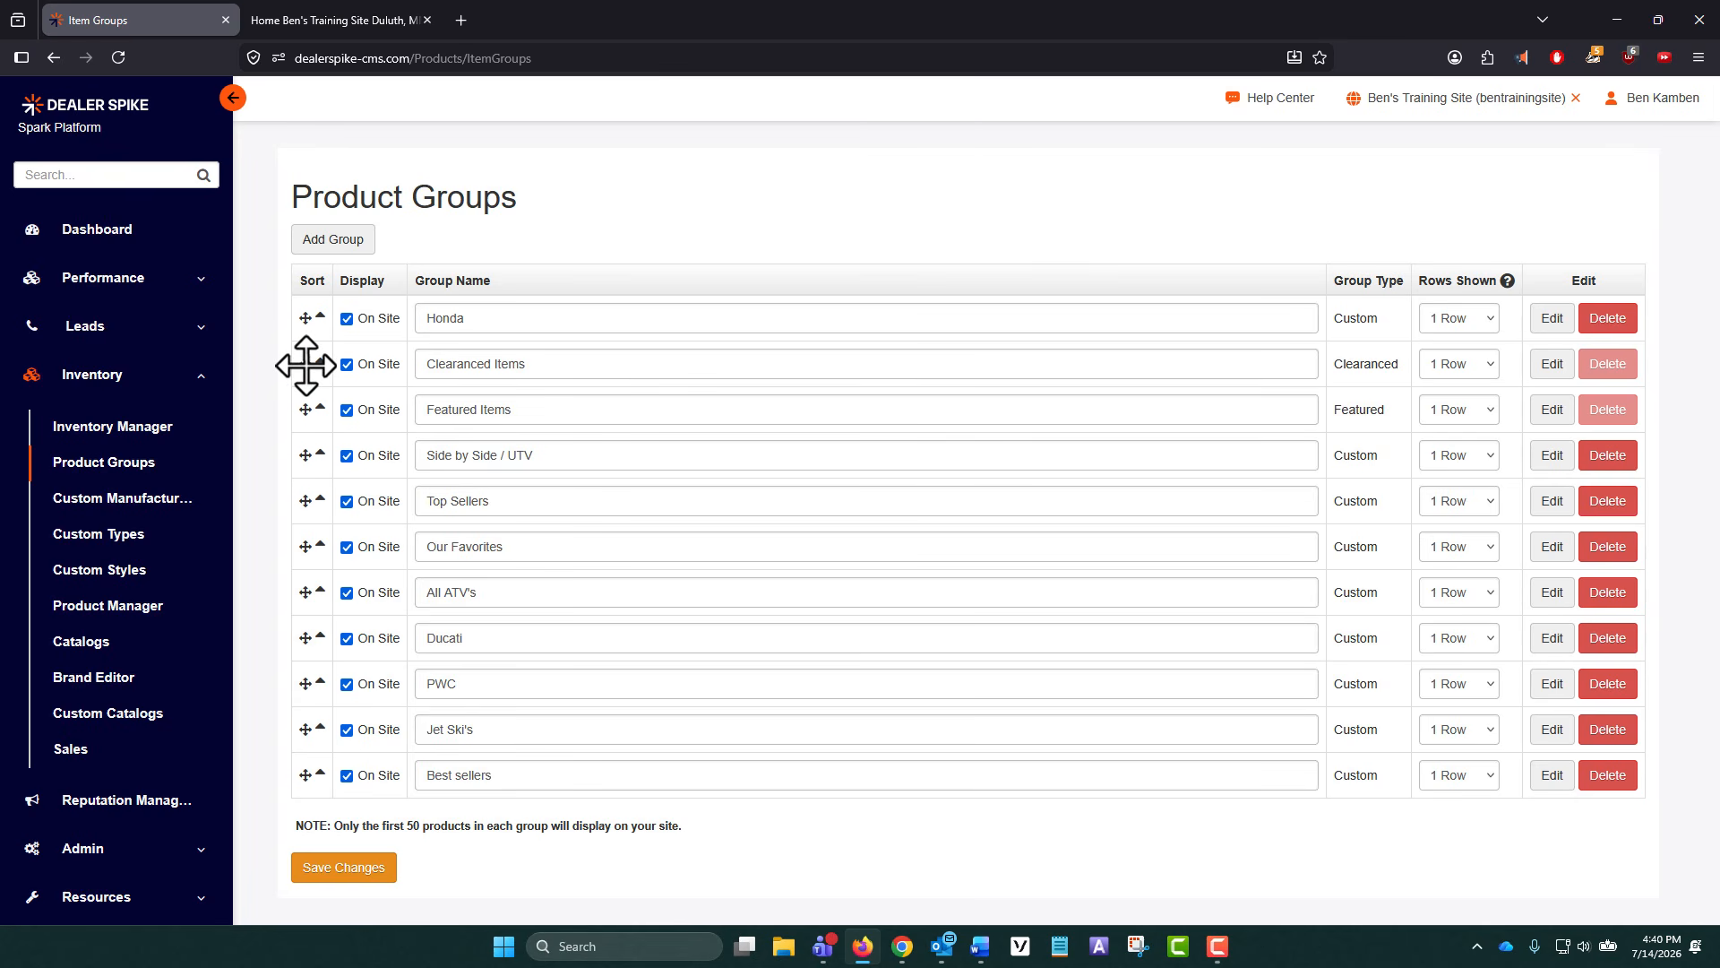
- Review the sorting and naming of the product groups and open the Honda group to examine its item sequencing
mouse_move(302, 364)
mouse_down()
mouse_move(299, 323)
mouse_move(303, 368)
mouse_up()
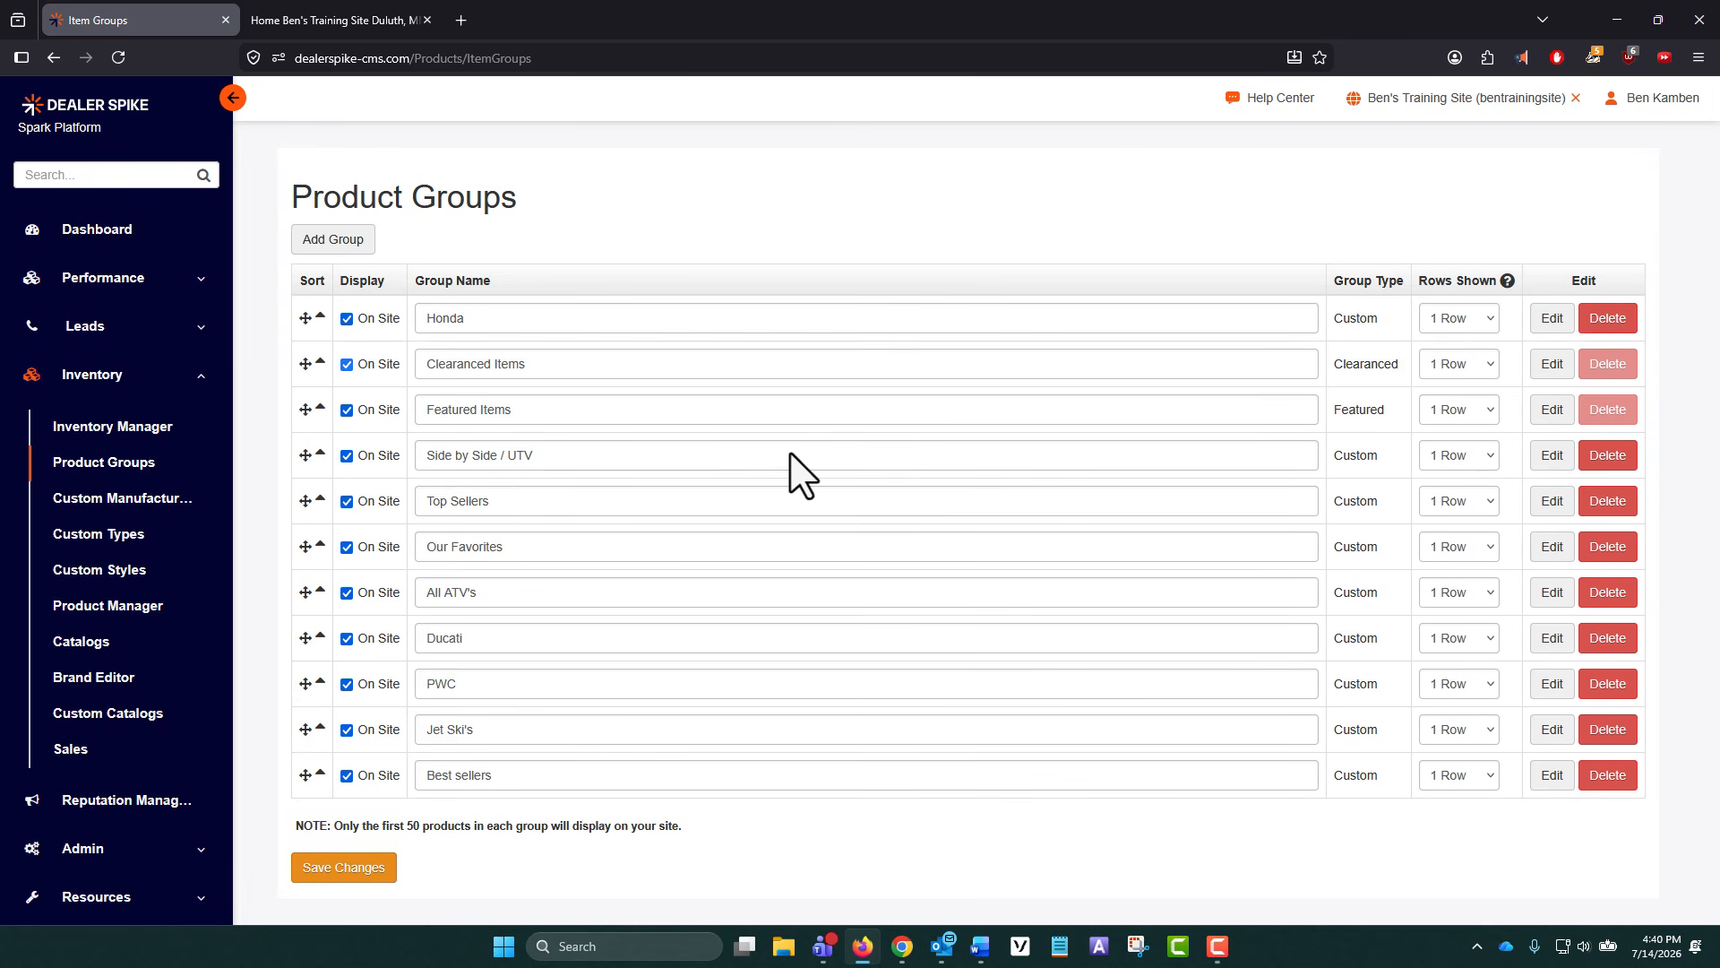
click(485, 319)
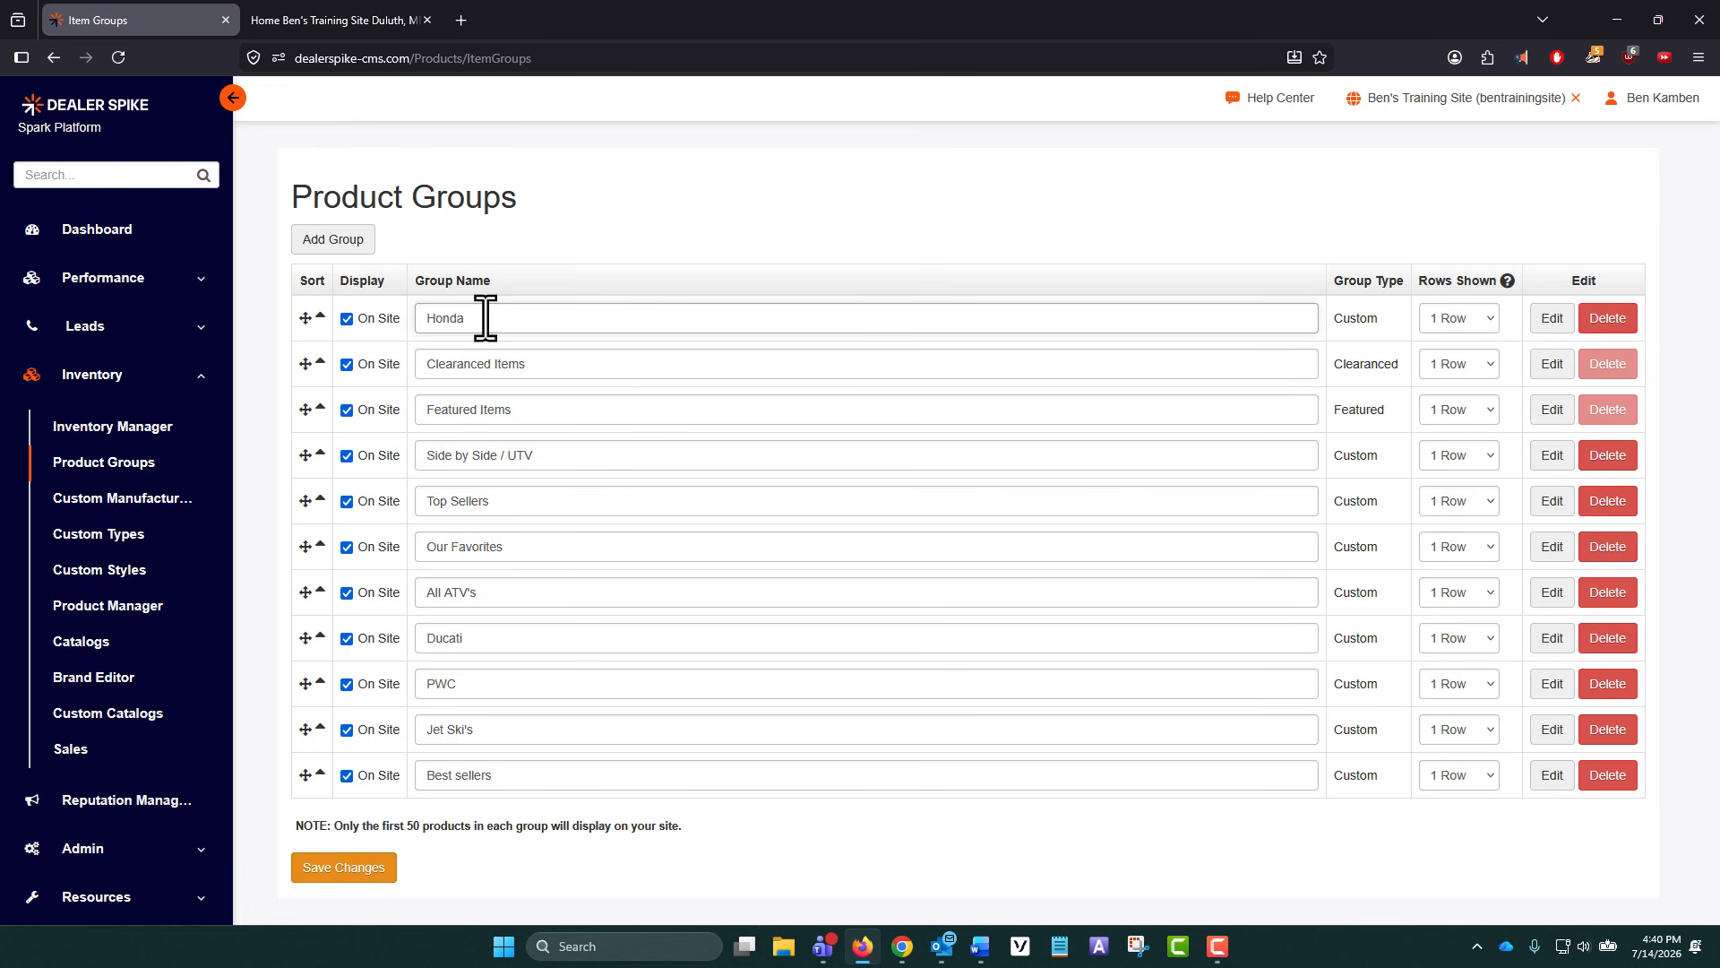
click(520, 215)
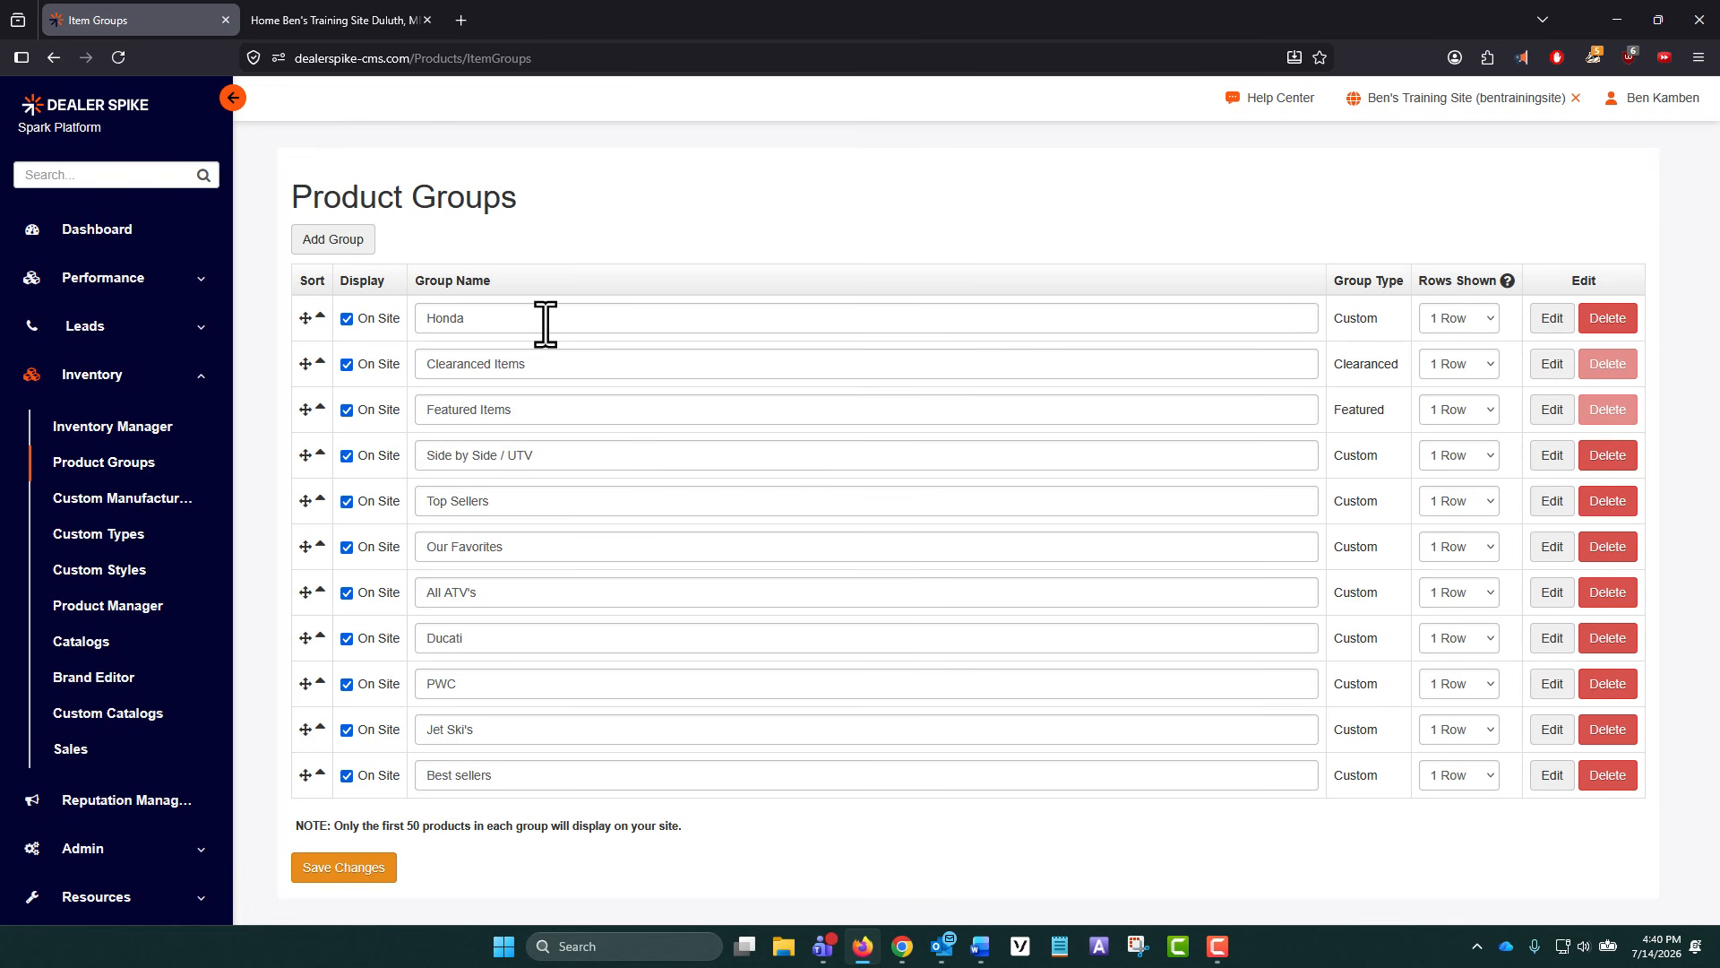
click(1556, 323)
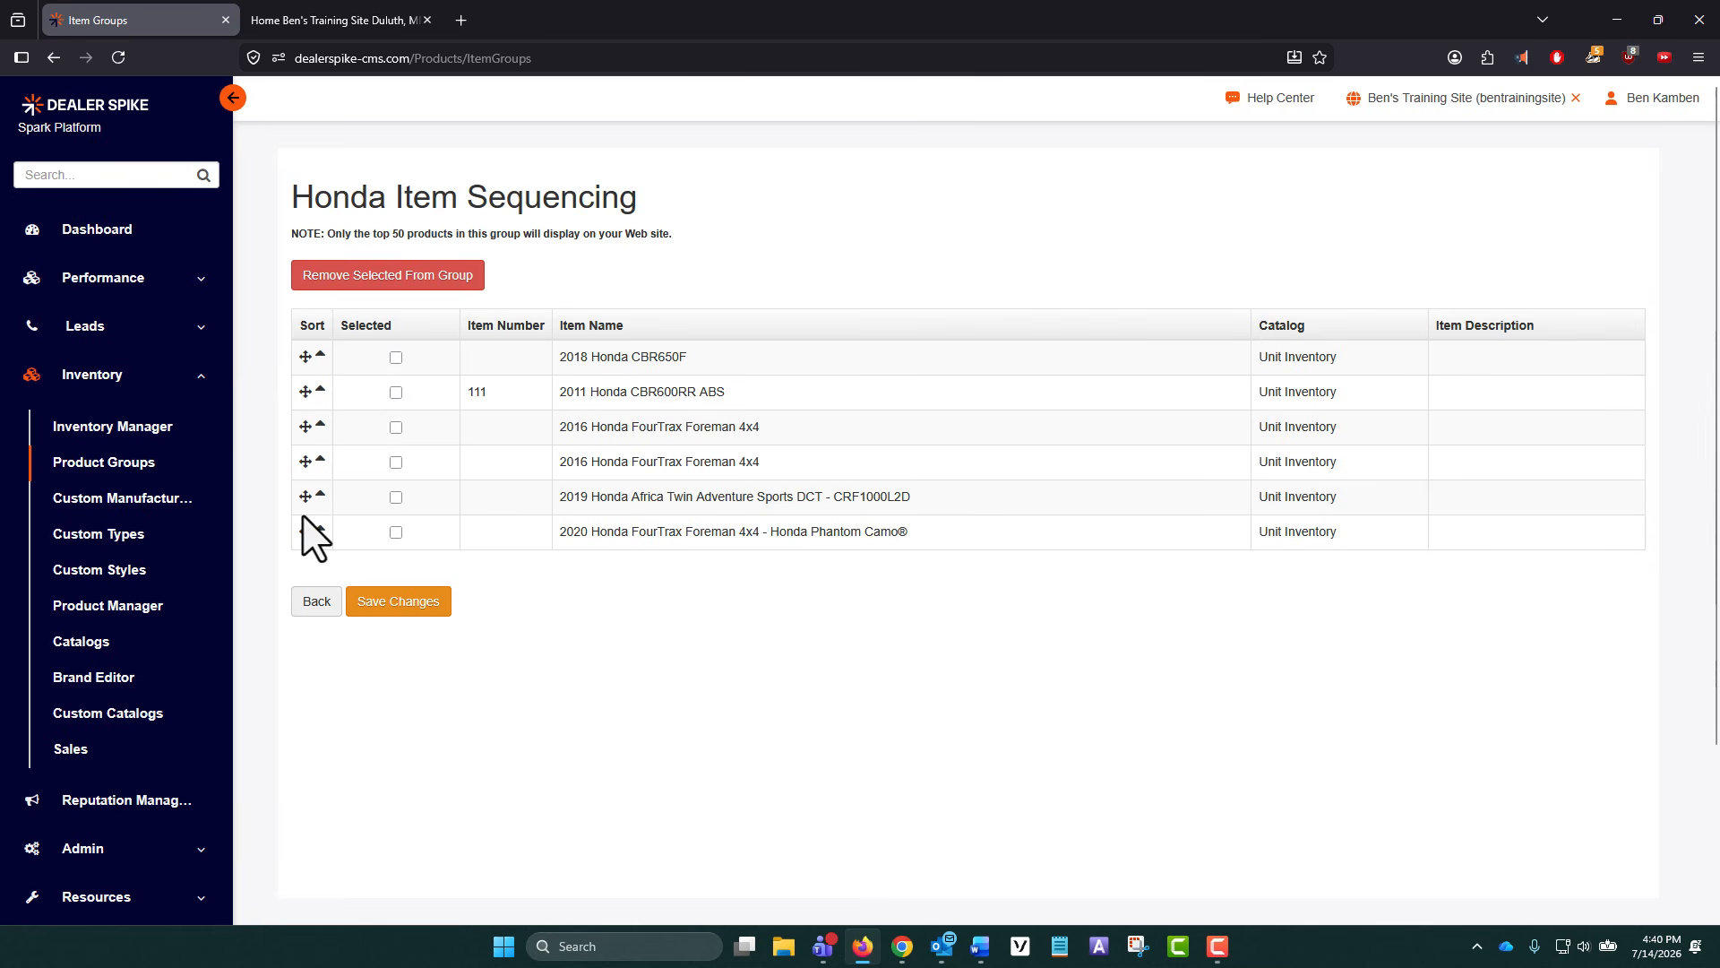
click(397, 357)
click(396, 392)
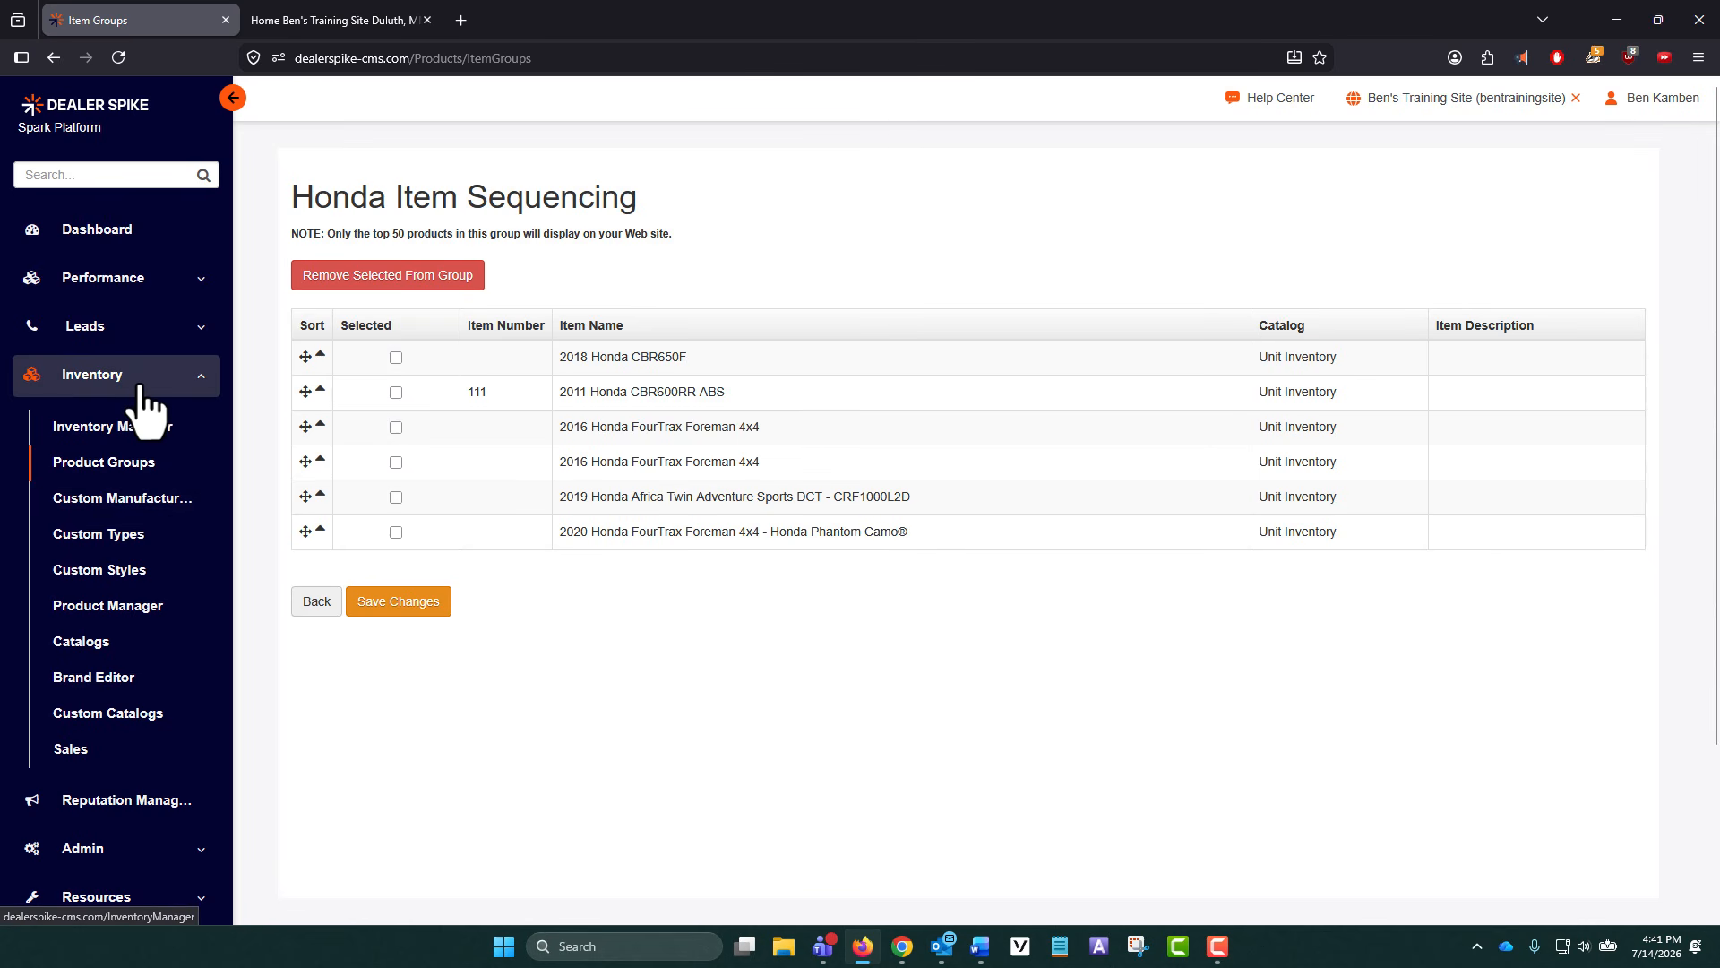
- Open the site's Components list from the dashboard's Sites section and open the settings of the existing Logo Bar
key(ctrl+Tab)
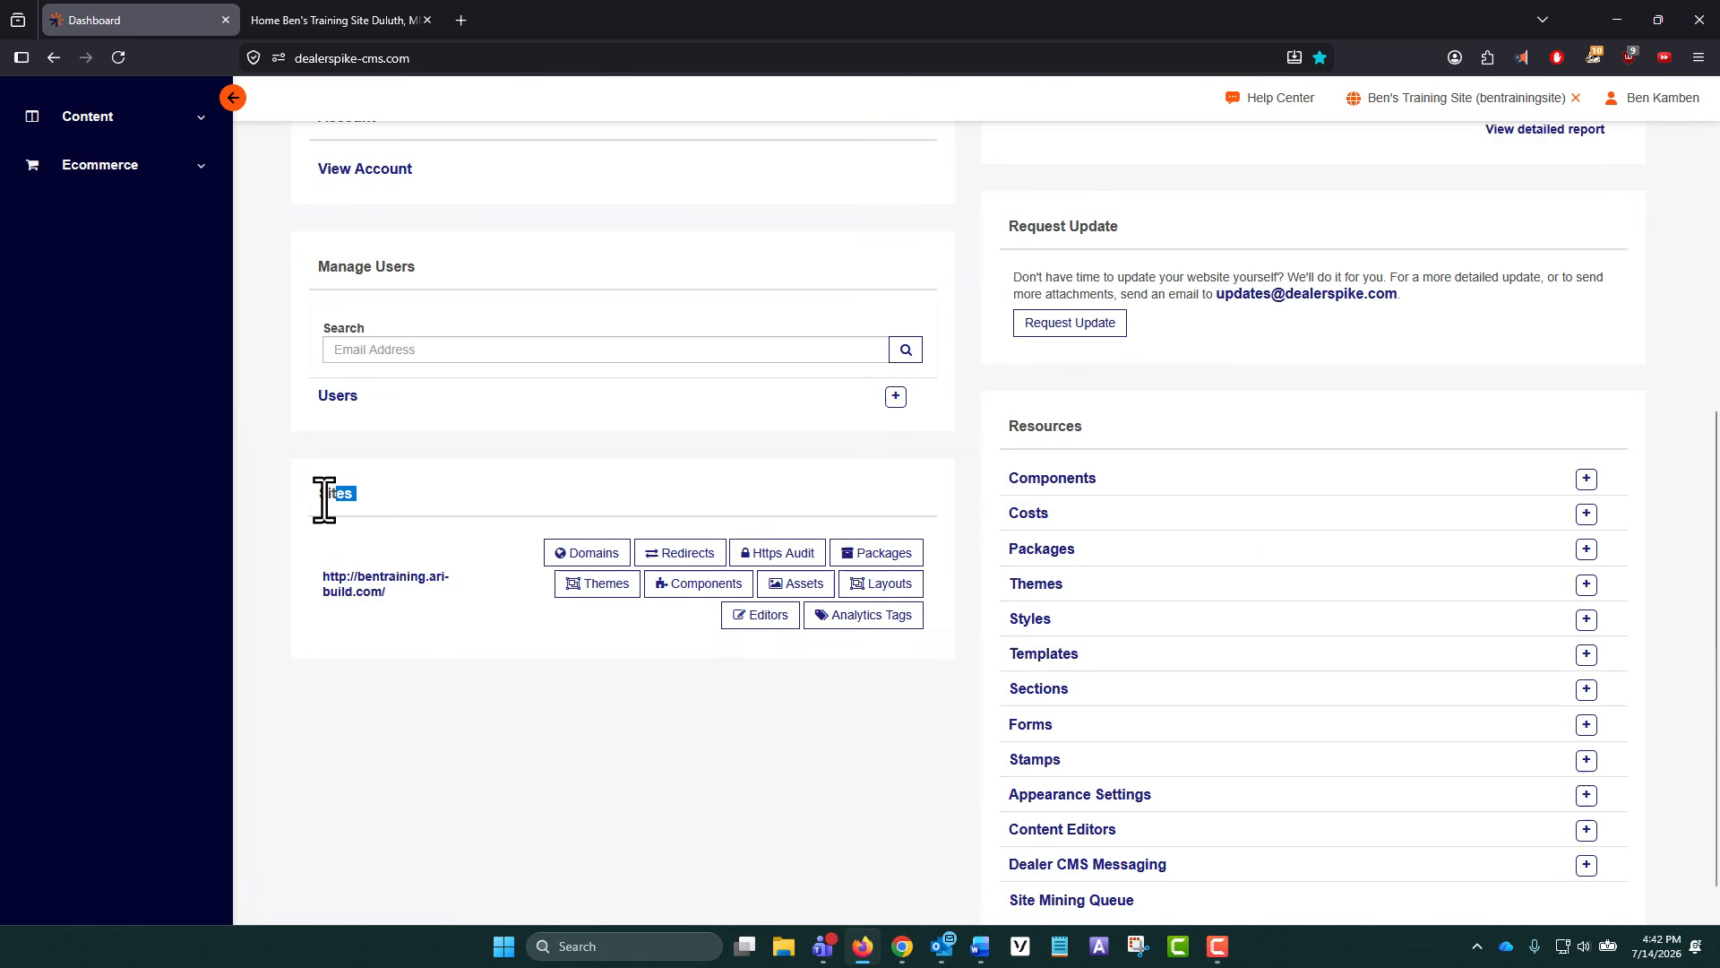
double_click(333, 492)
click(706, 584)
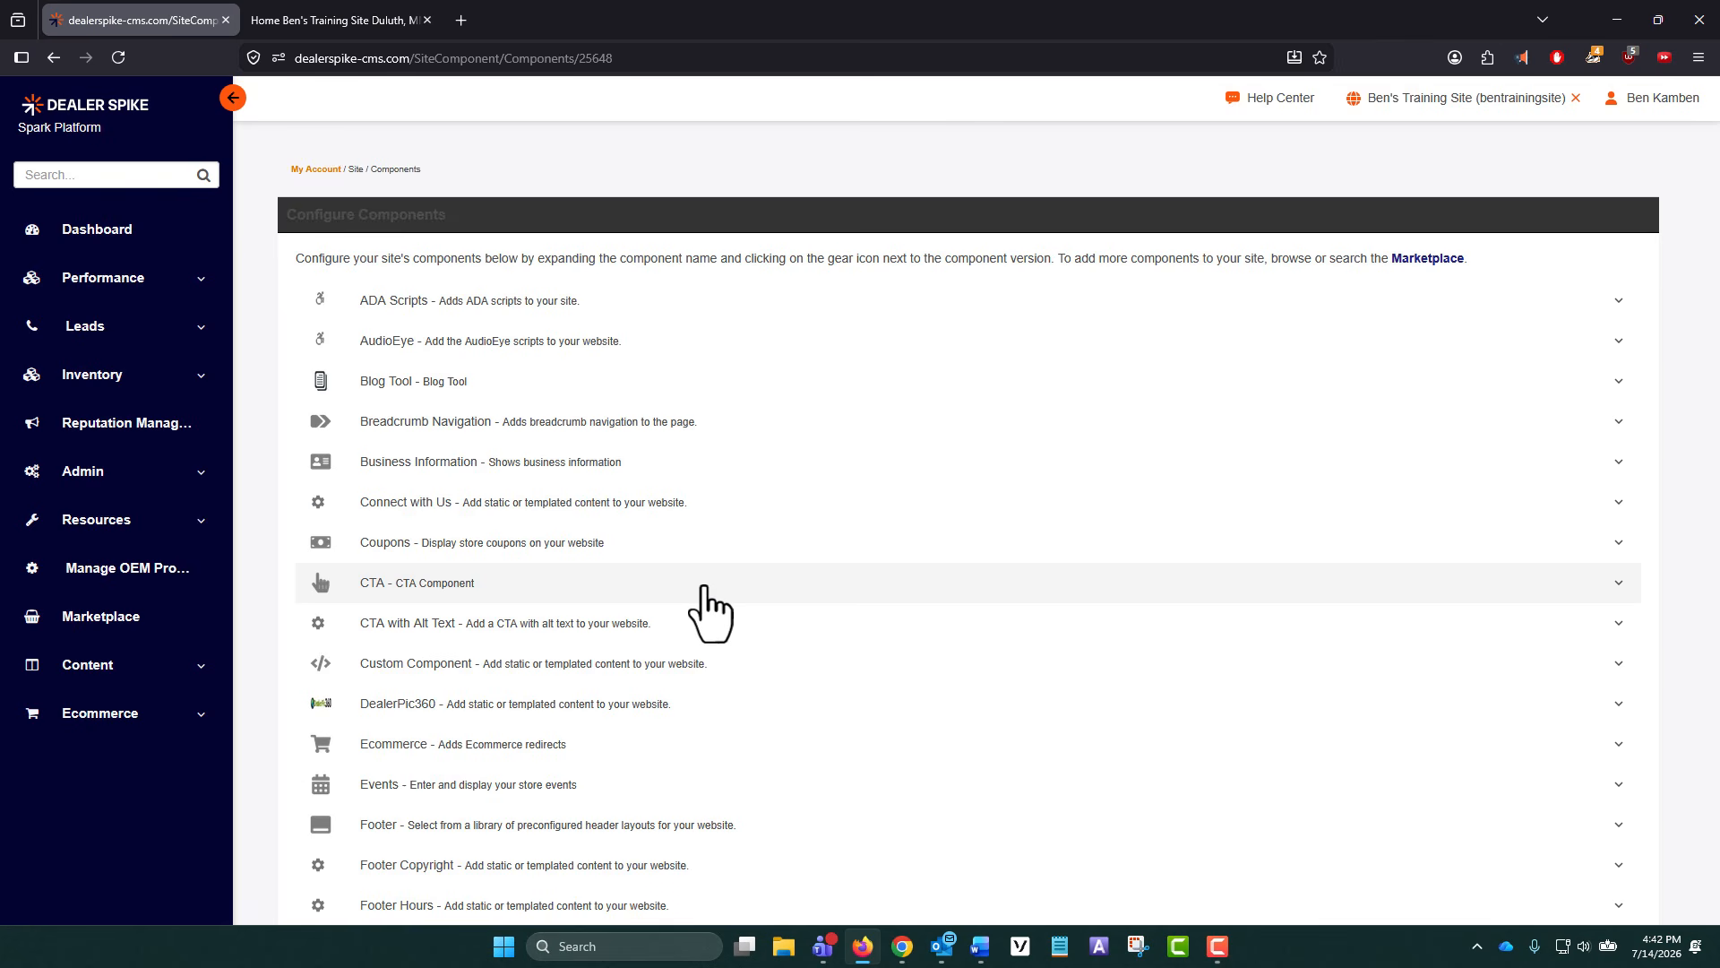
click(1201, 619)
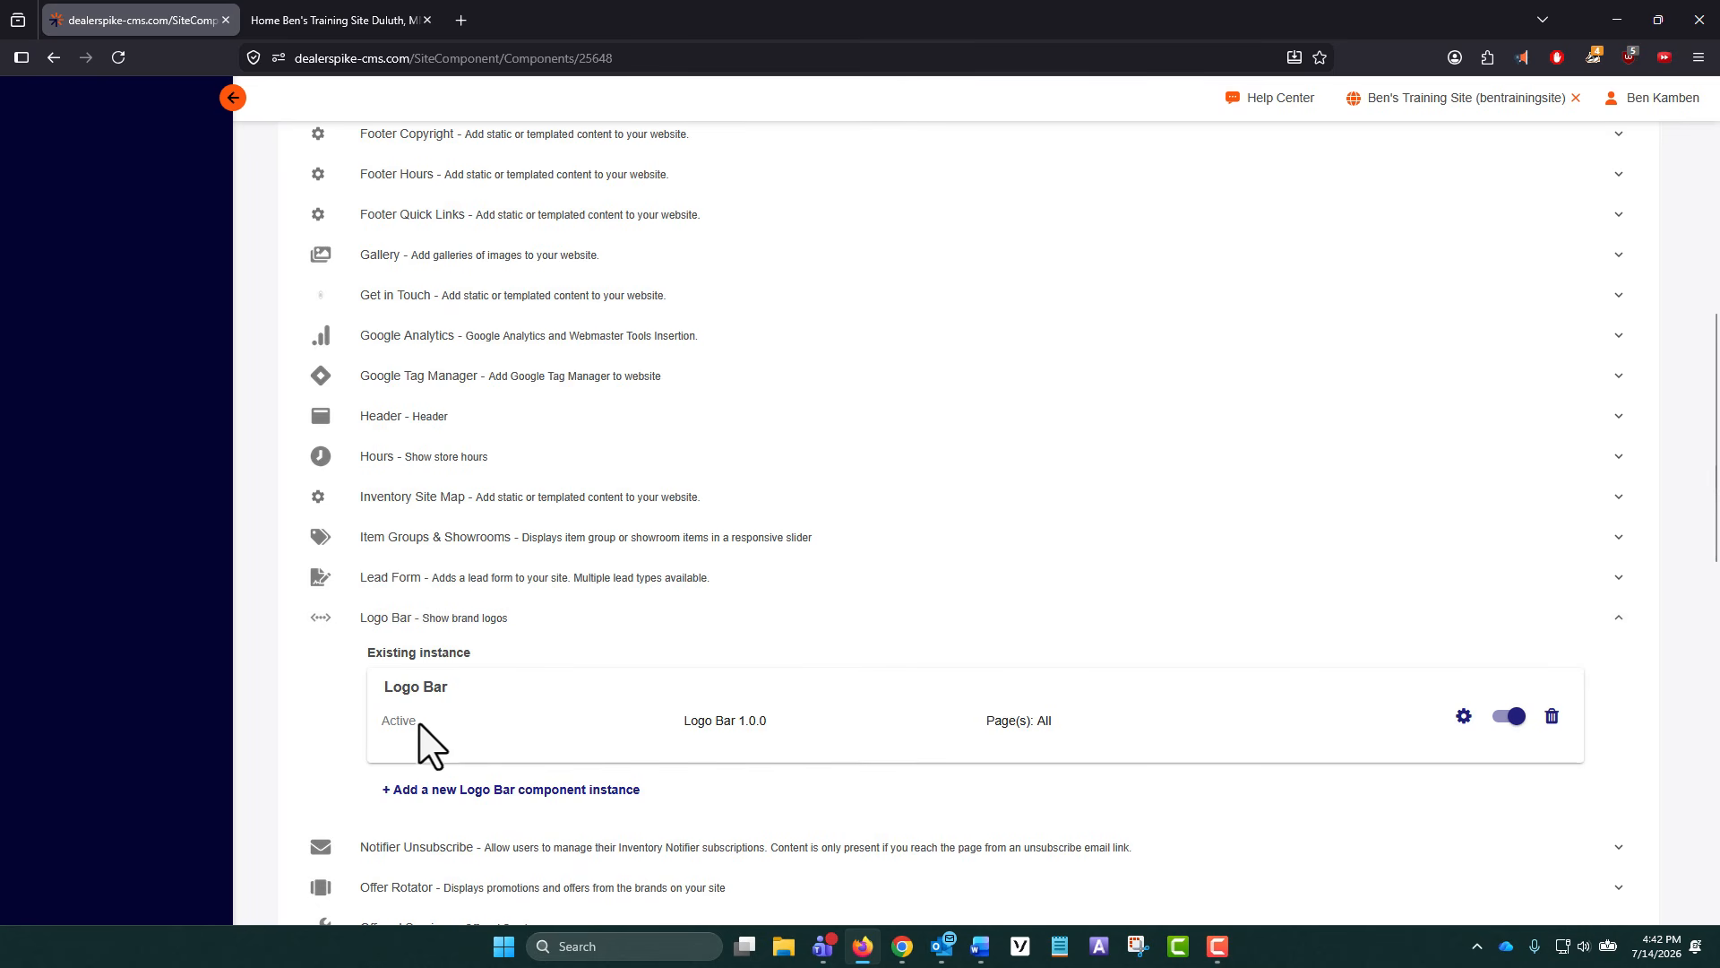
click(1464, 717)
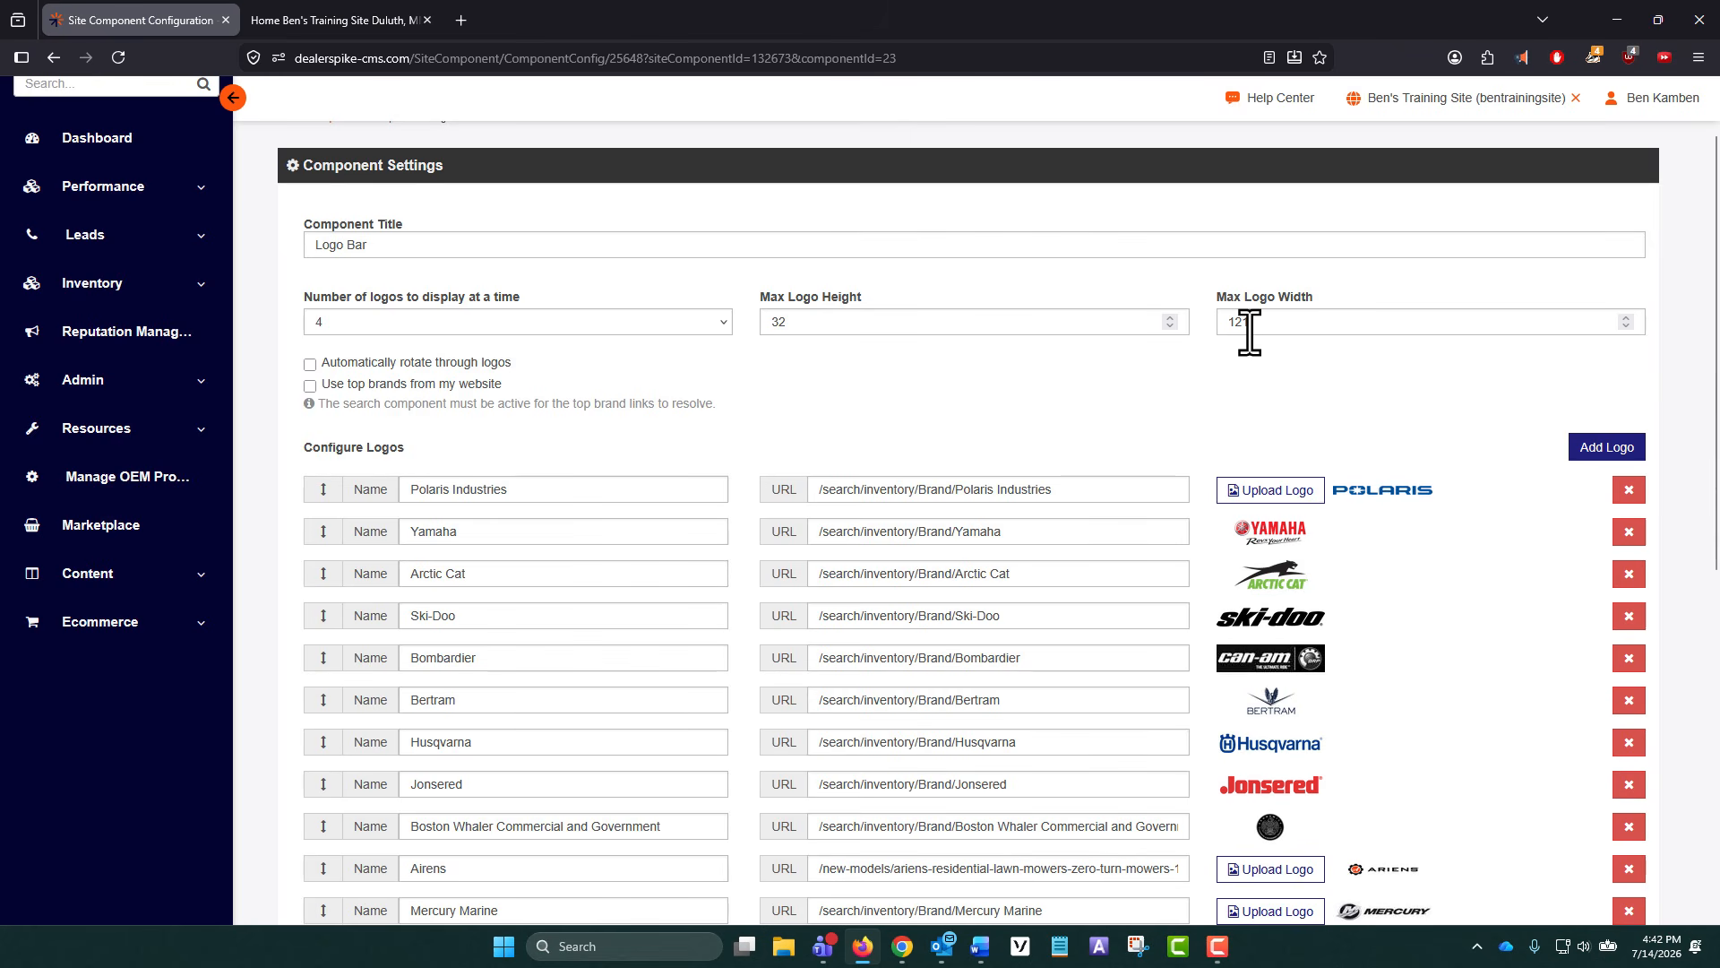
- Add a new logo entry to the Logo Bar and select the Triumph brand for it
scroll(1246, 332, down, 2)
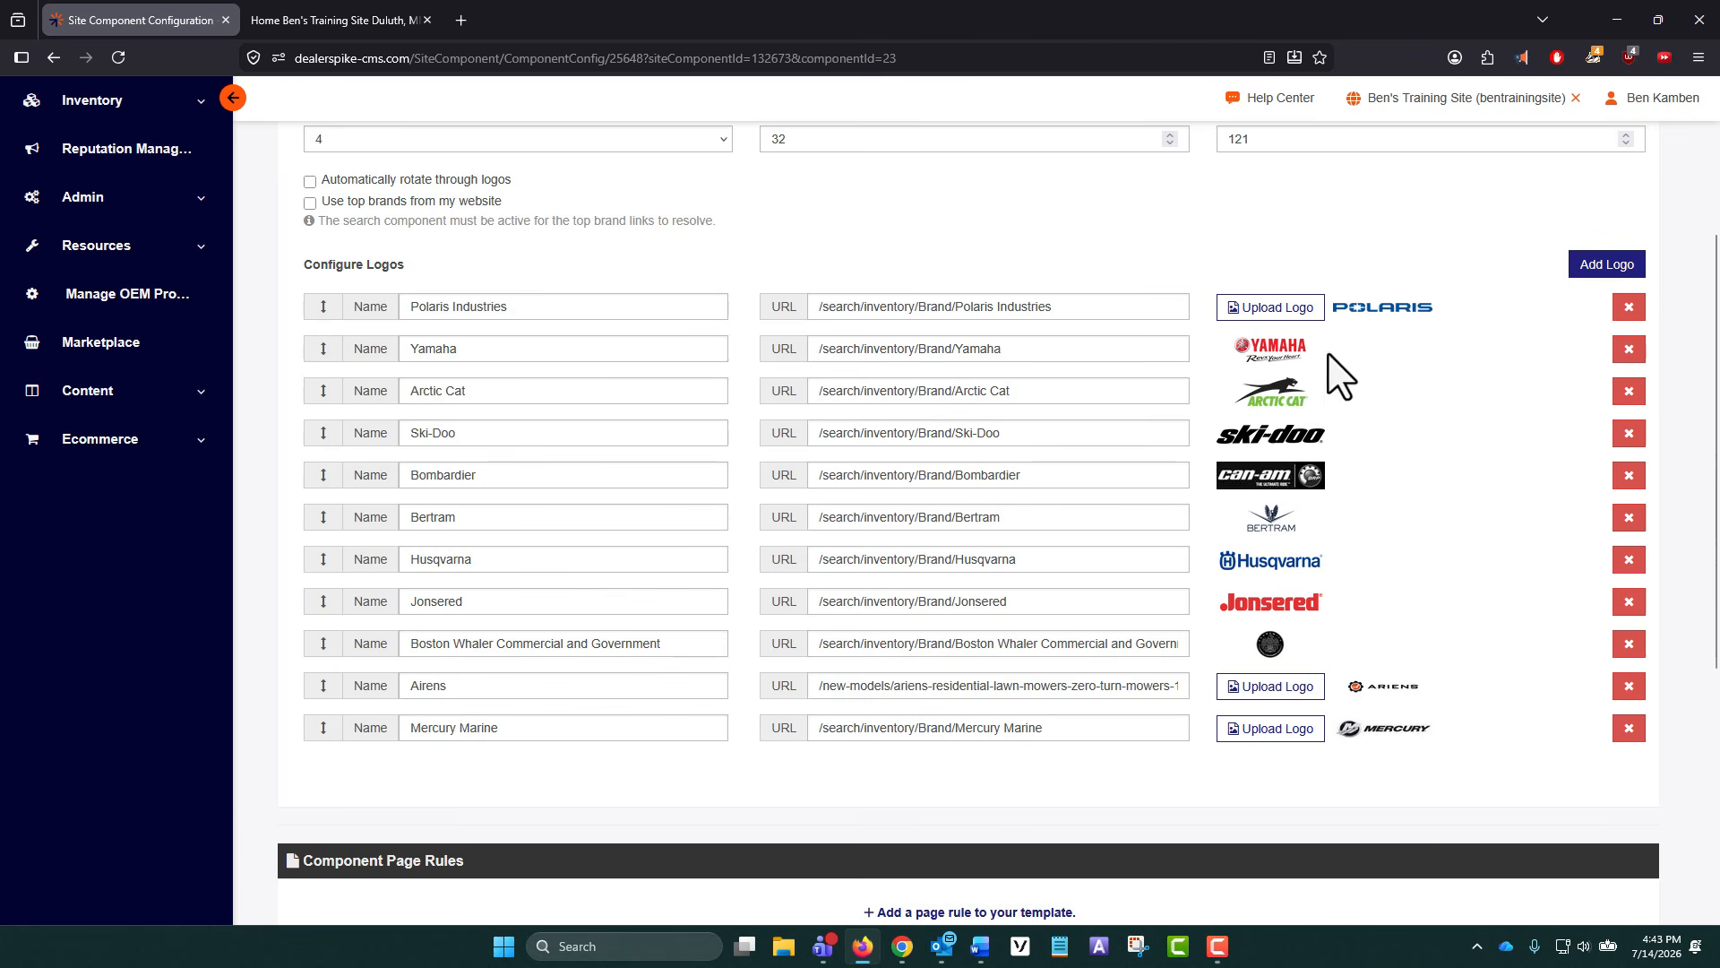
click(1606, 266)
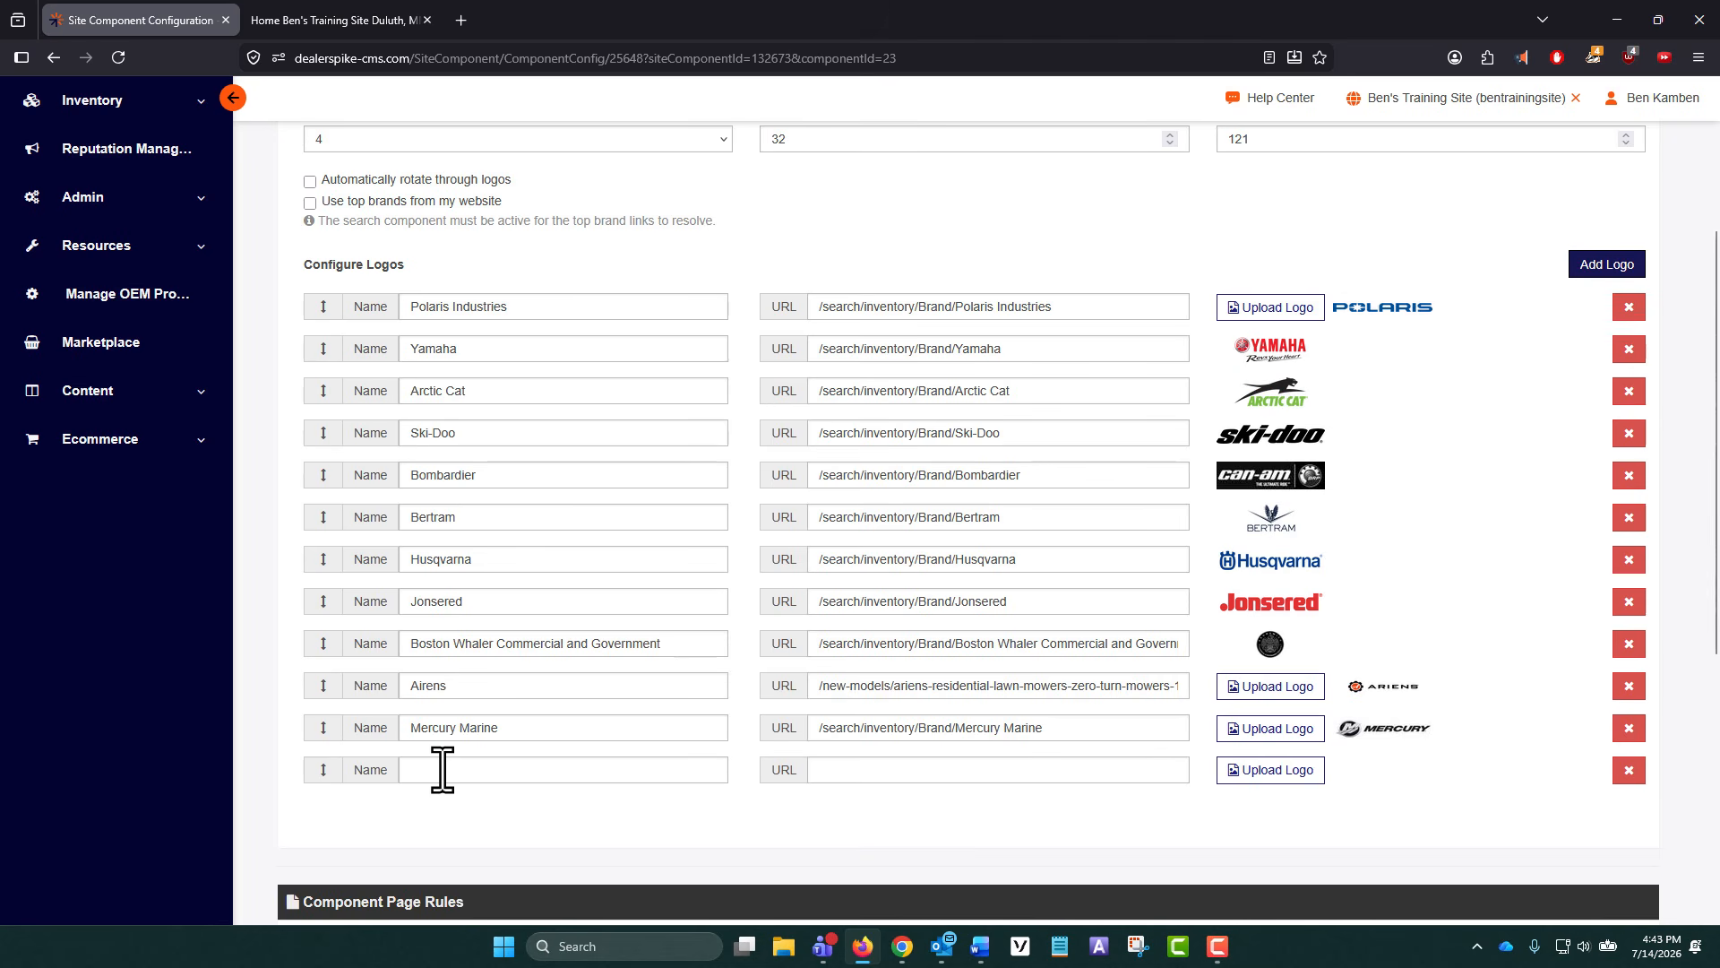
click(442, 769)
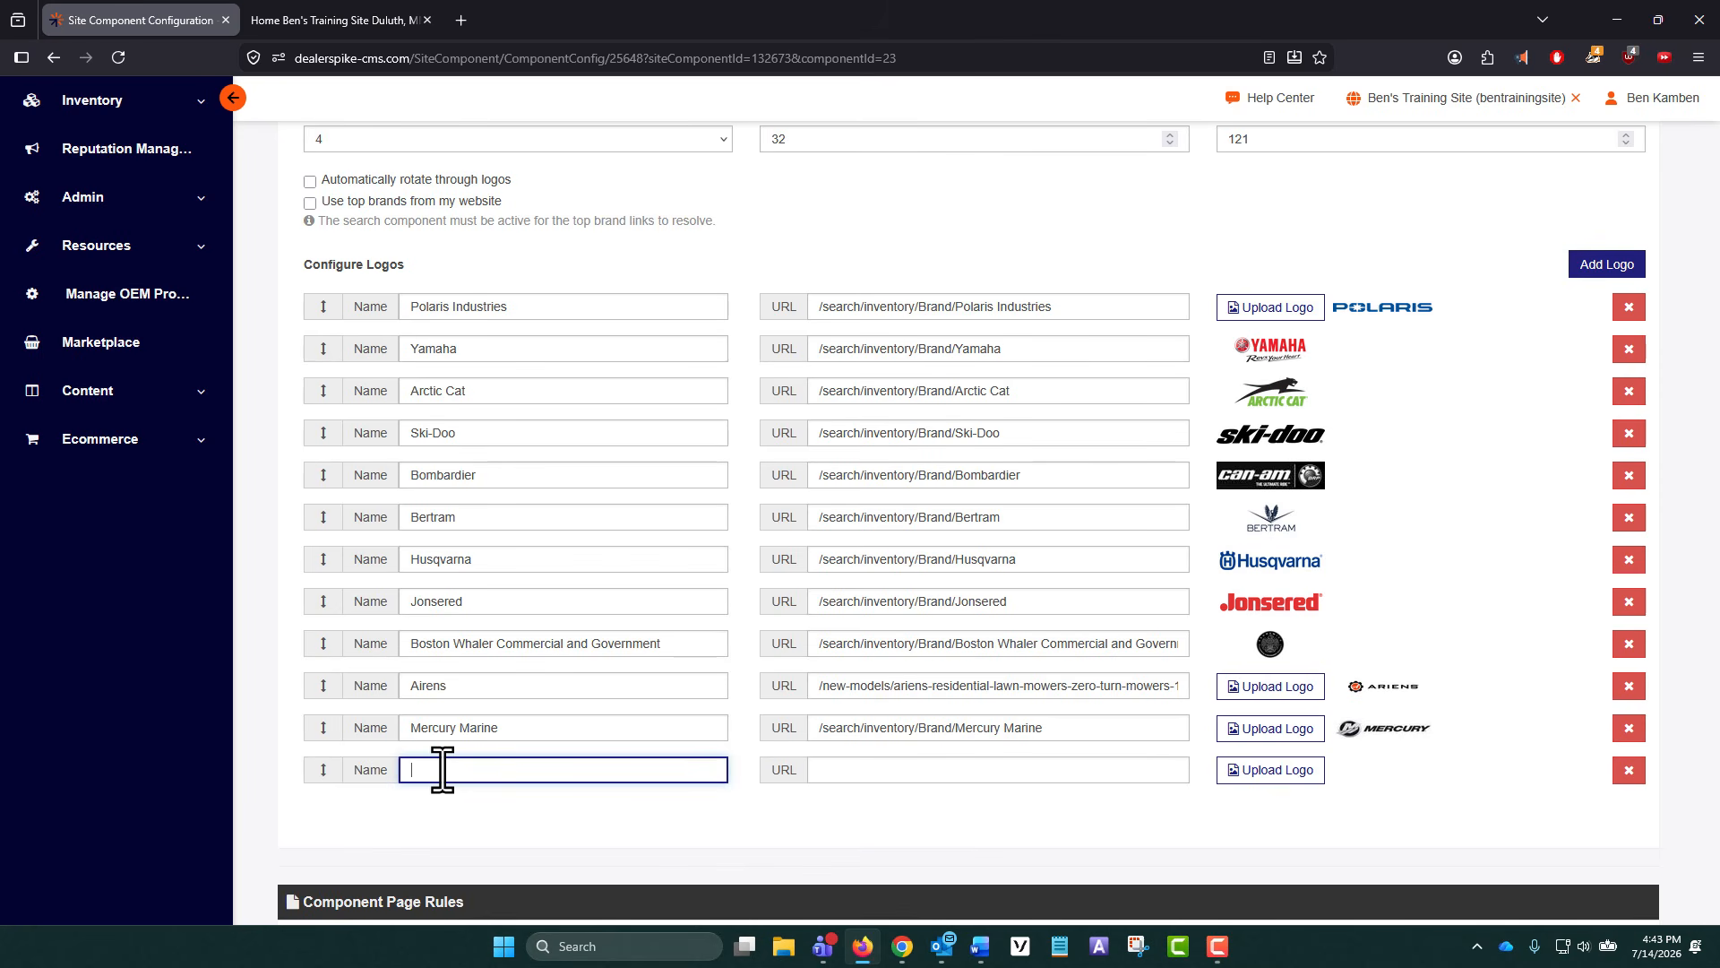
text(triumph)
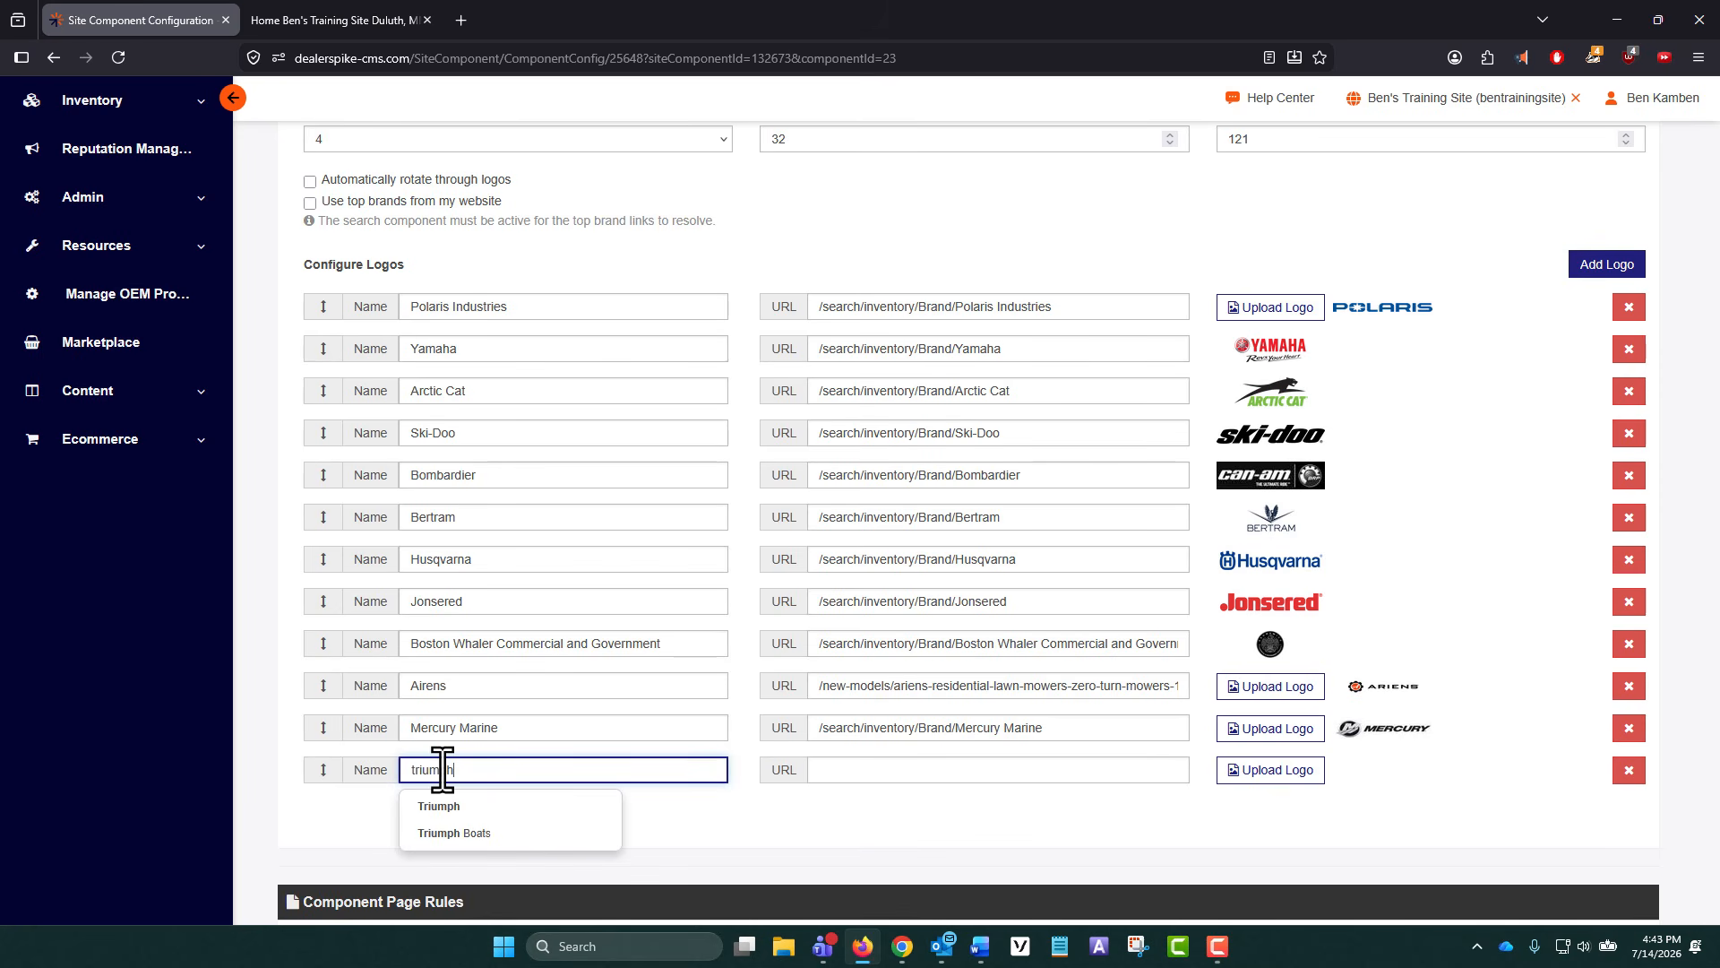
click(467, 808)
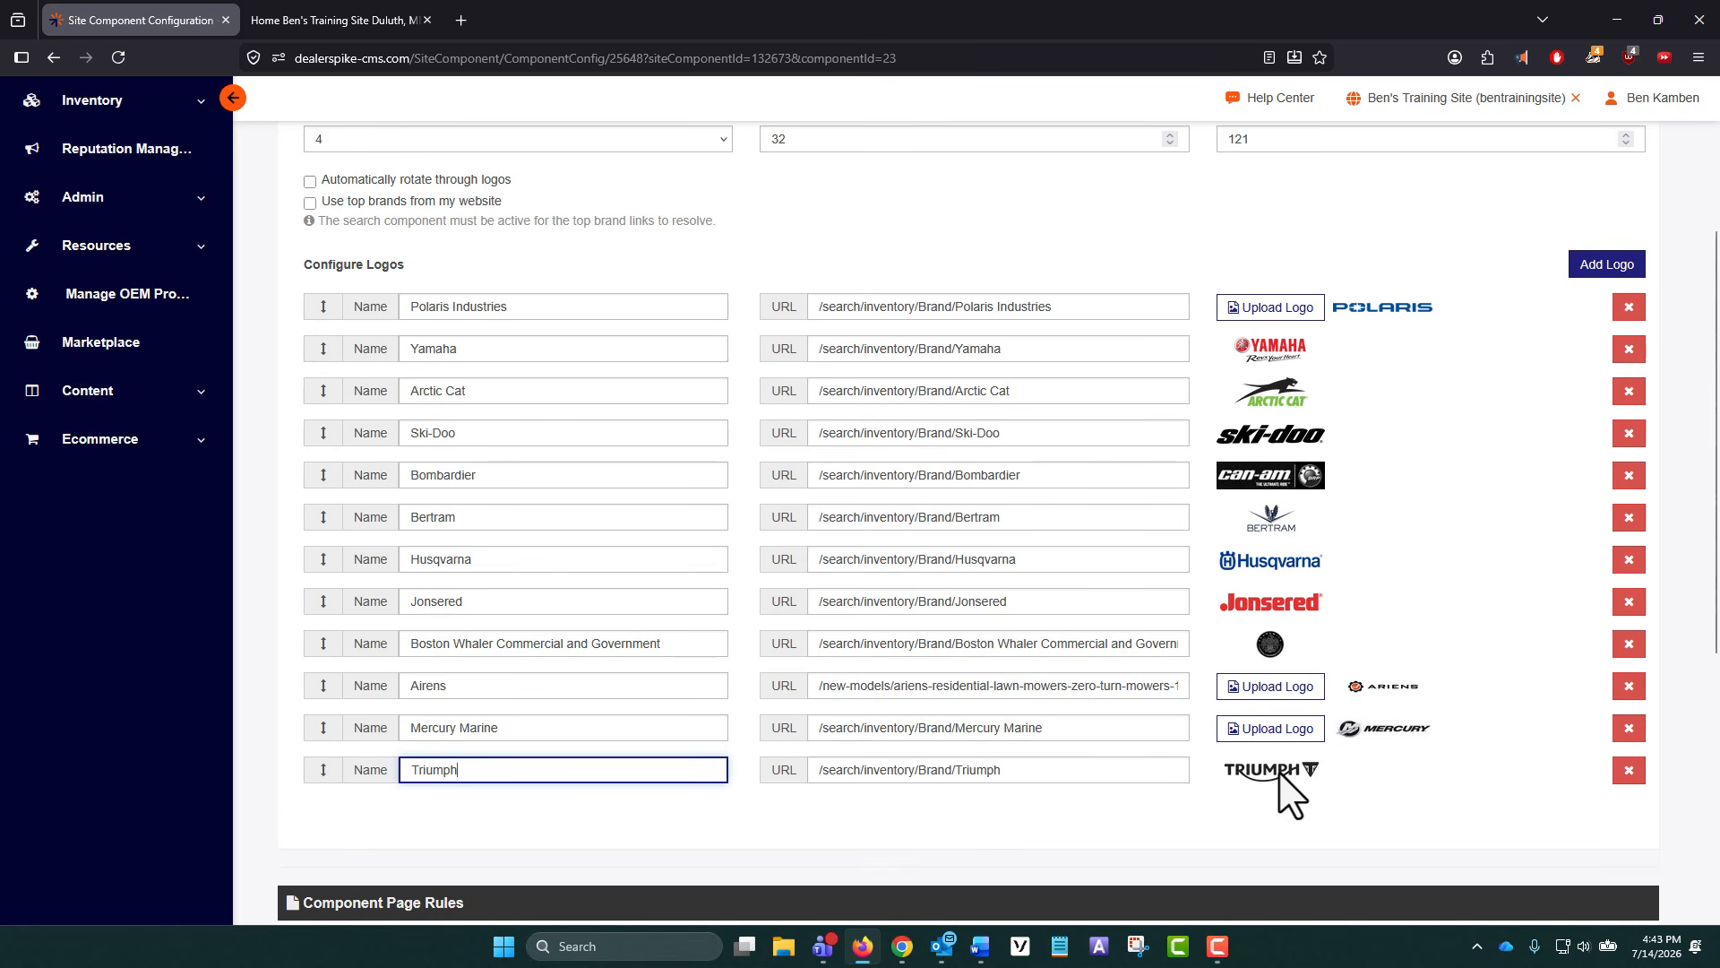
- Rename the new logo entry to Vitram and clear its URL
double_click(487, 769)
key(BackSpace)
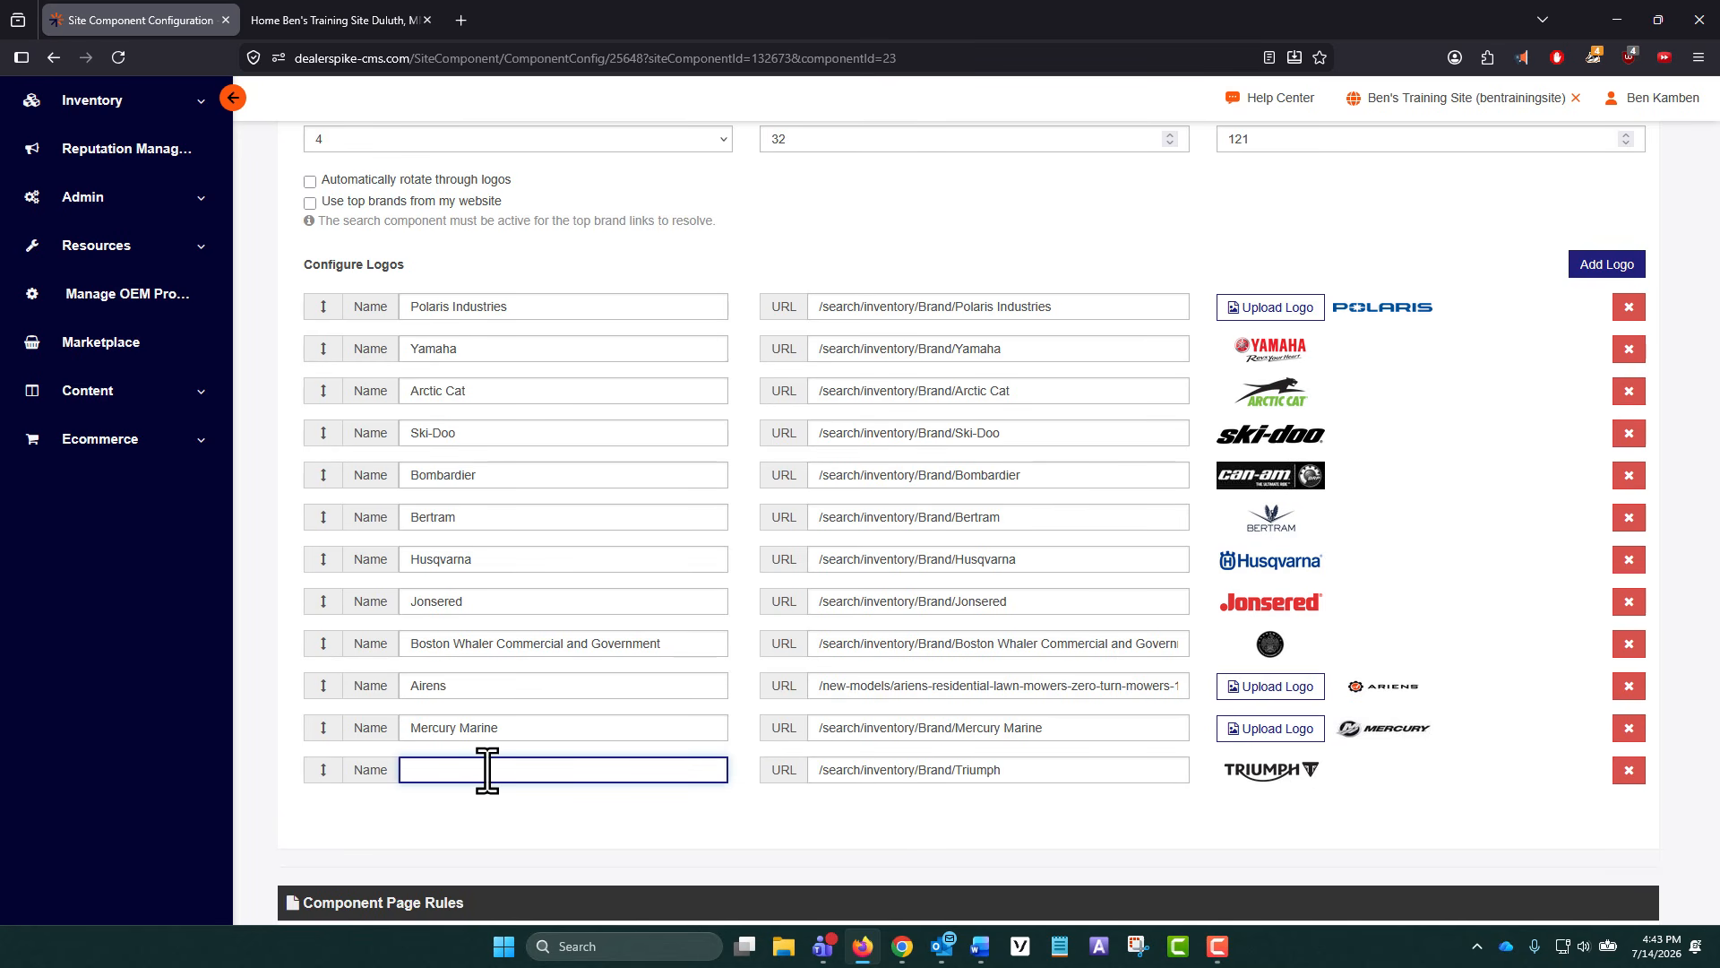
text(Vitram)
triple_click(812, 769)
key(BackSpace)
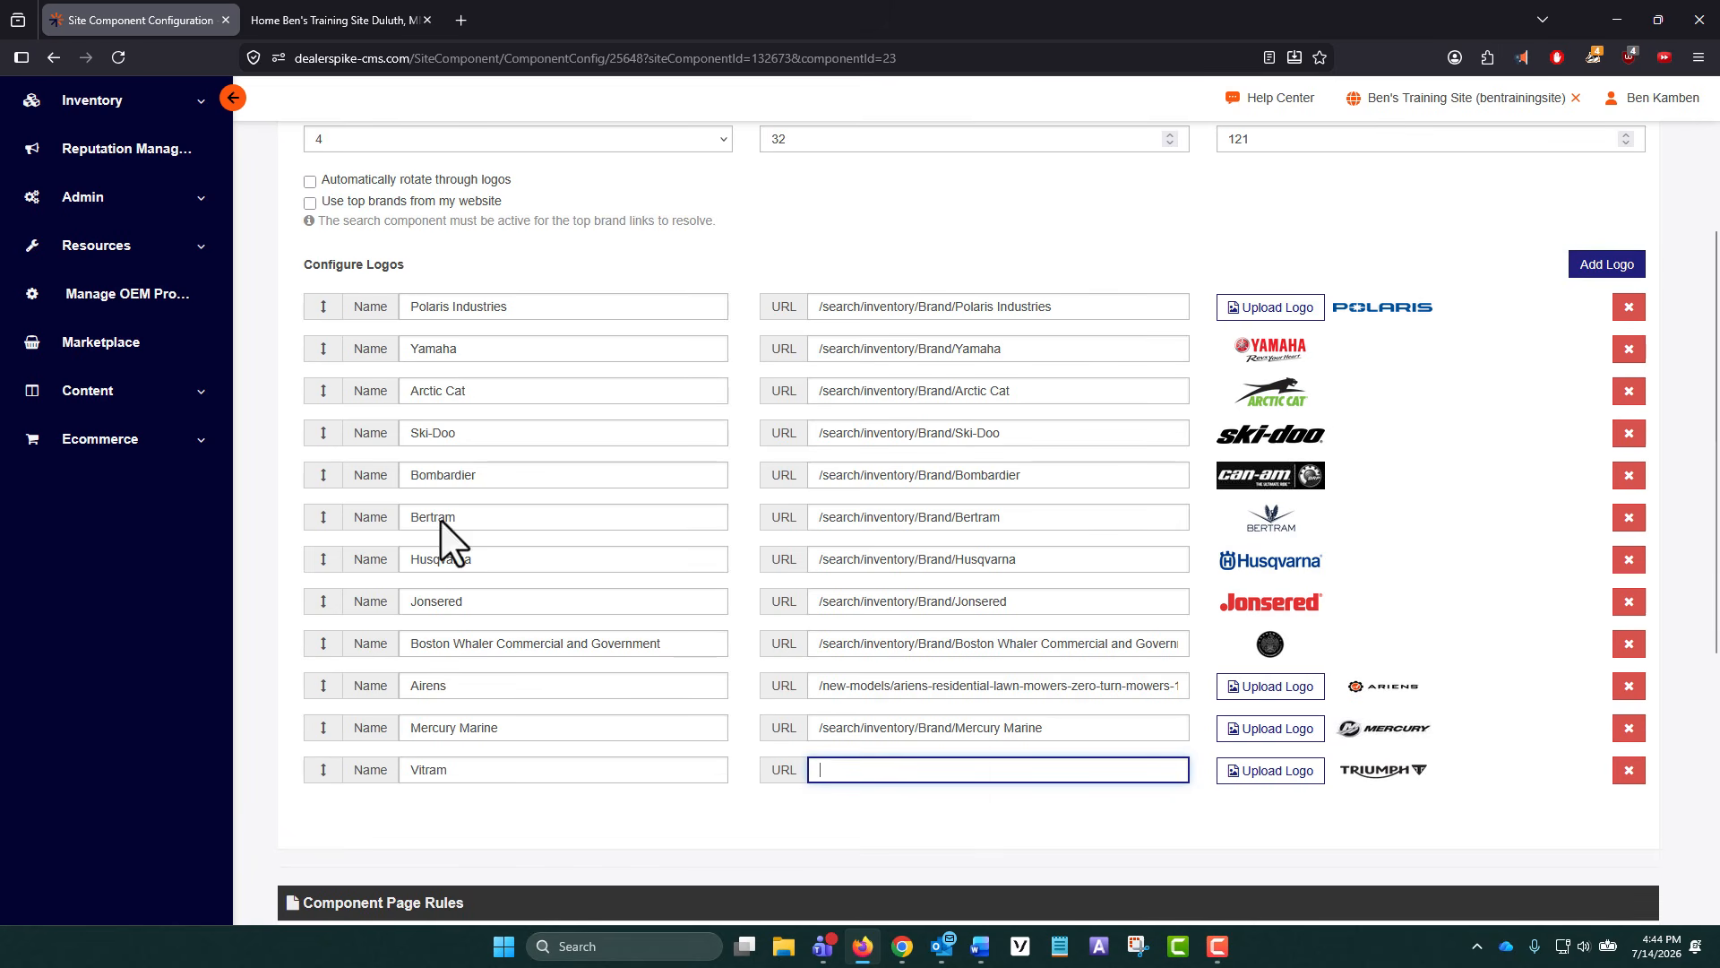
- Review the Logo Bar's page and section rules and open the site menu containing Publish Changes
scroll(1313, 520, down, 5)
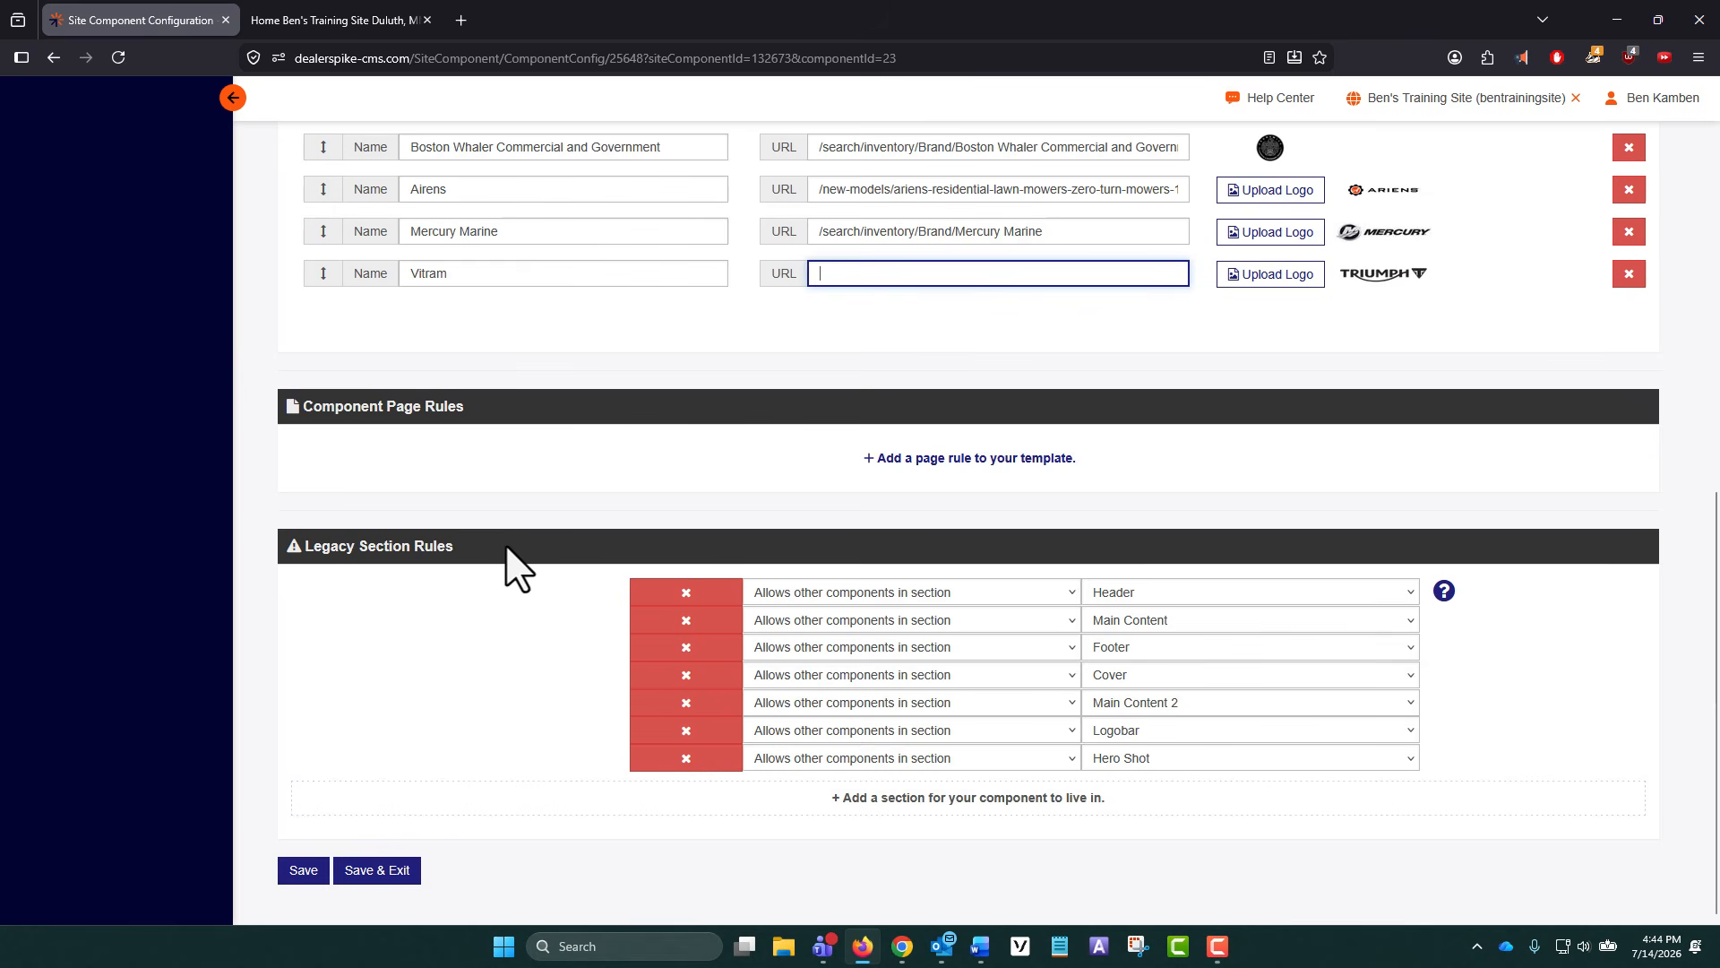
click(1461, 106)
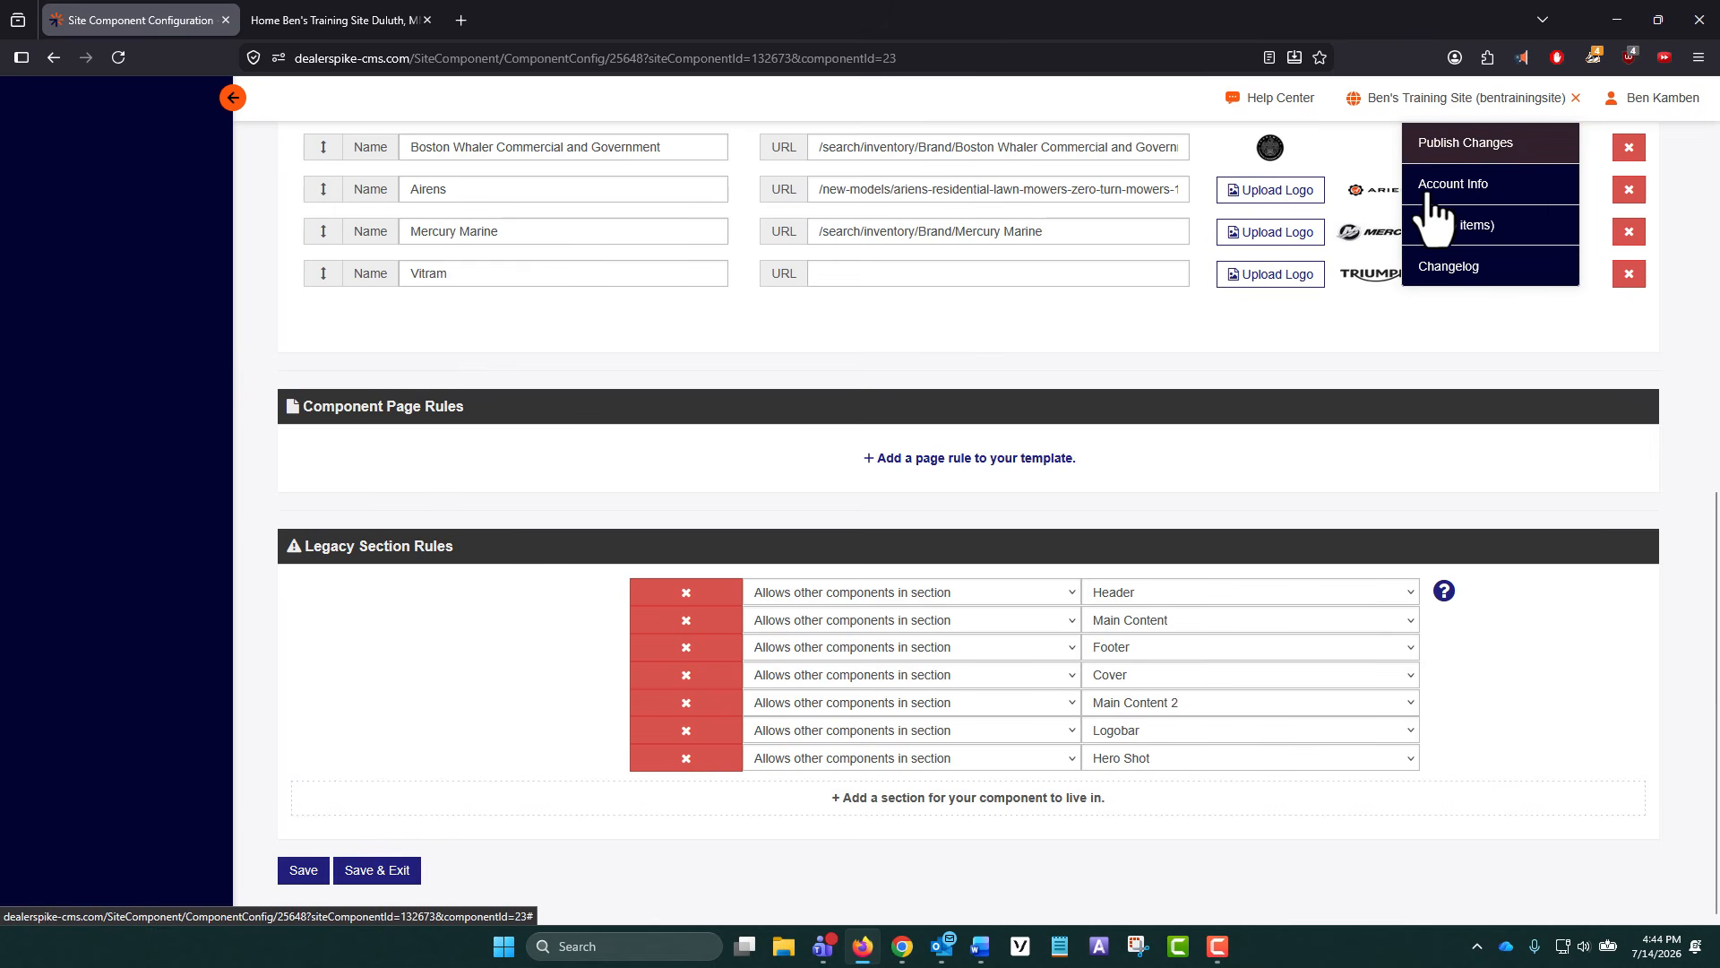
- Check the contact details in the live site's footer and open the store's location record from the CMS Locations page
scroll(979, 338, up, 15)
key(ctrl+Tab)
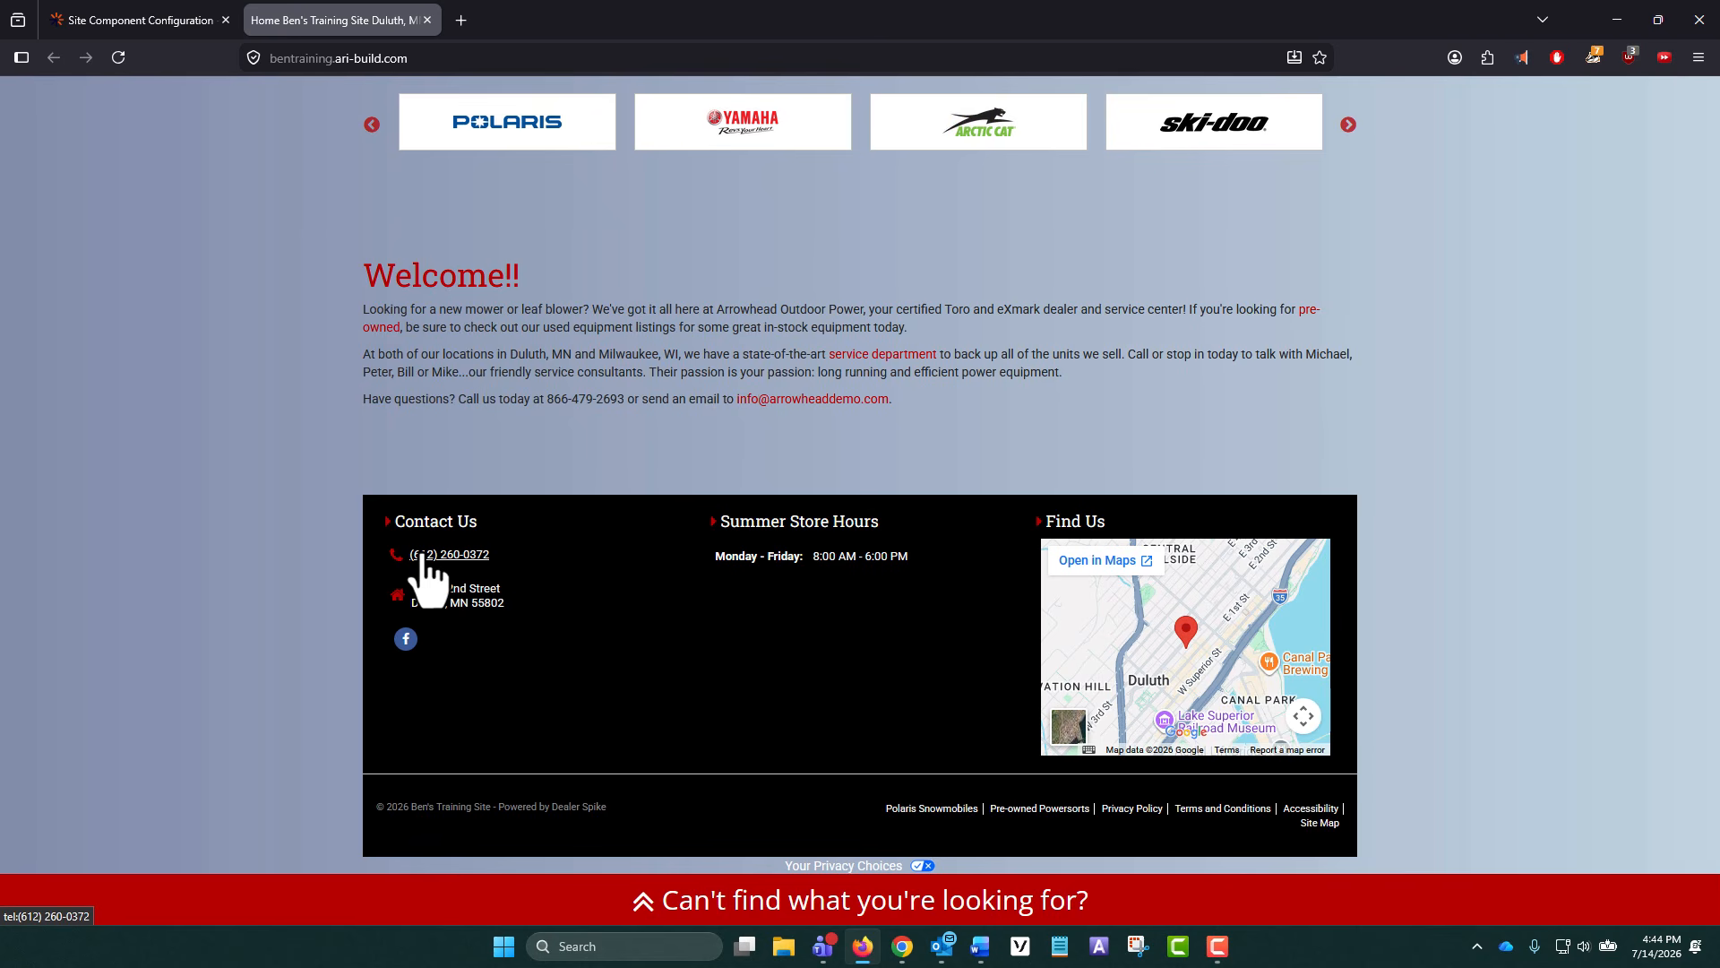
click(126, 19)
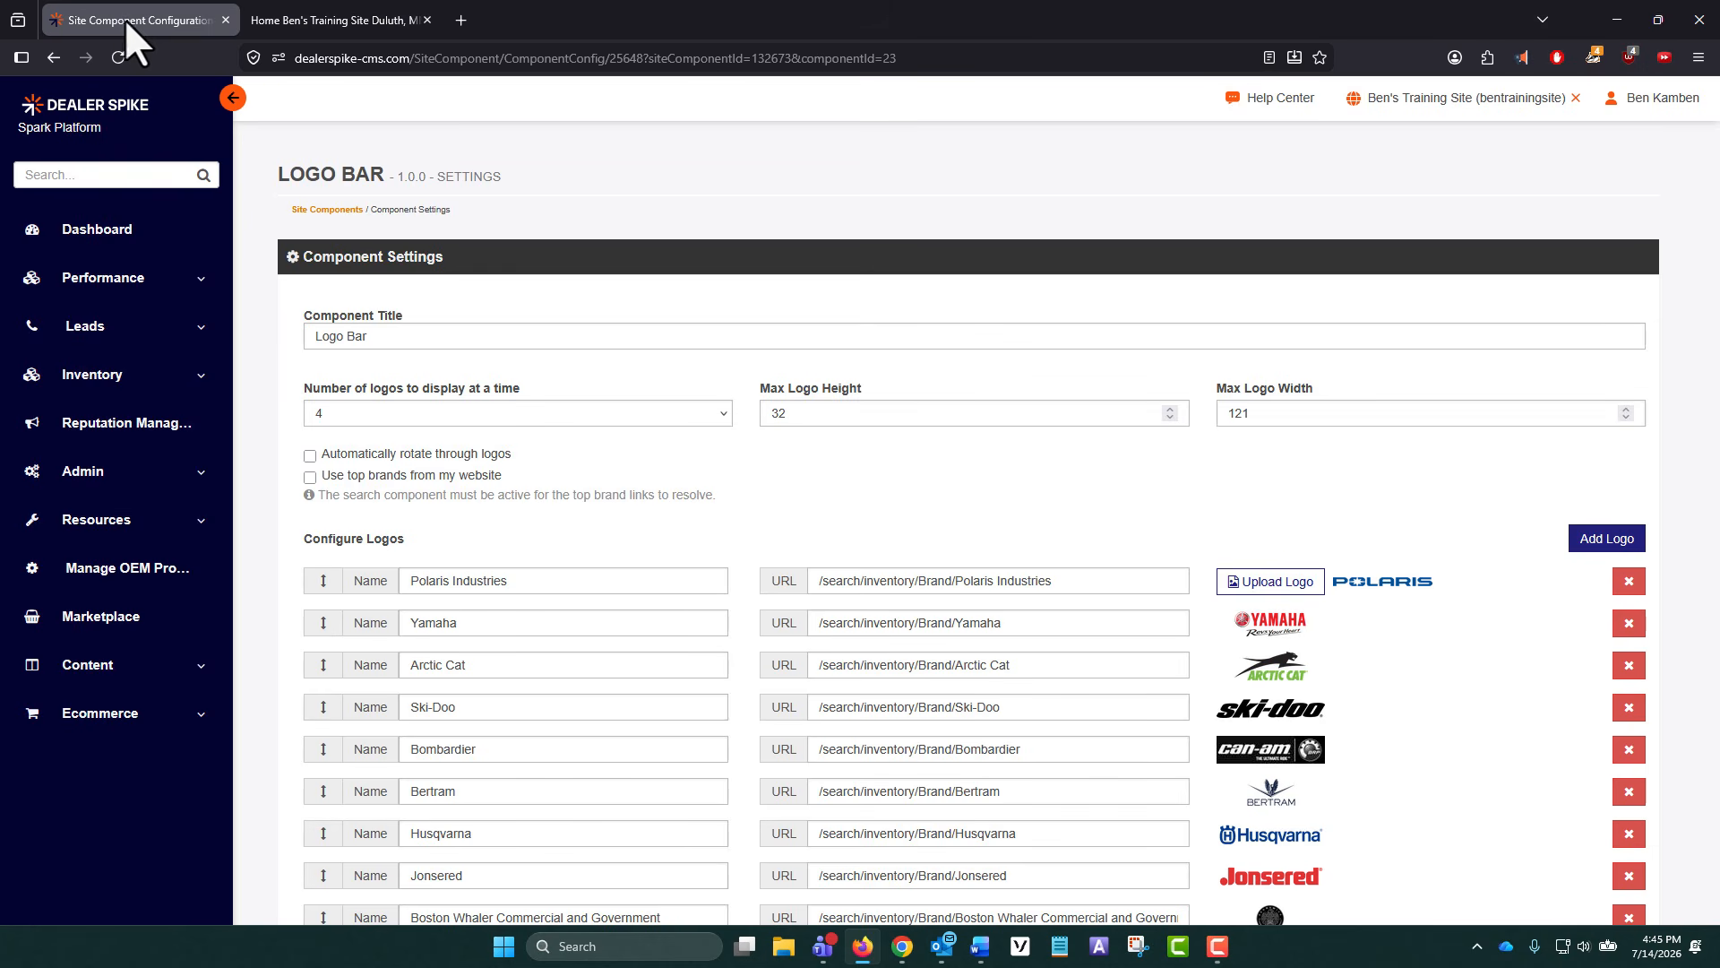
scroll(246, 415, down, 1)
click(119, 392)
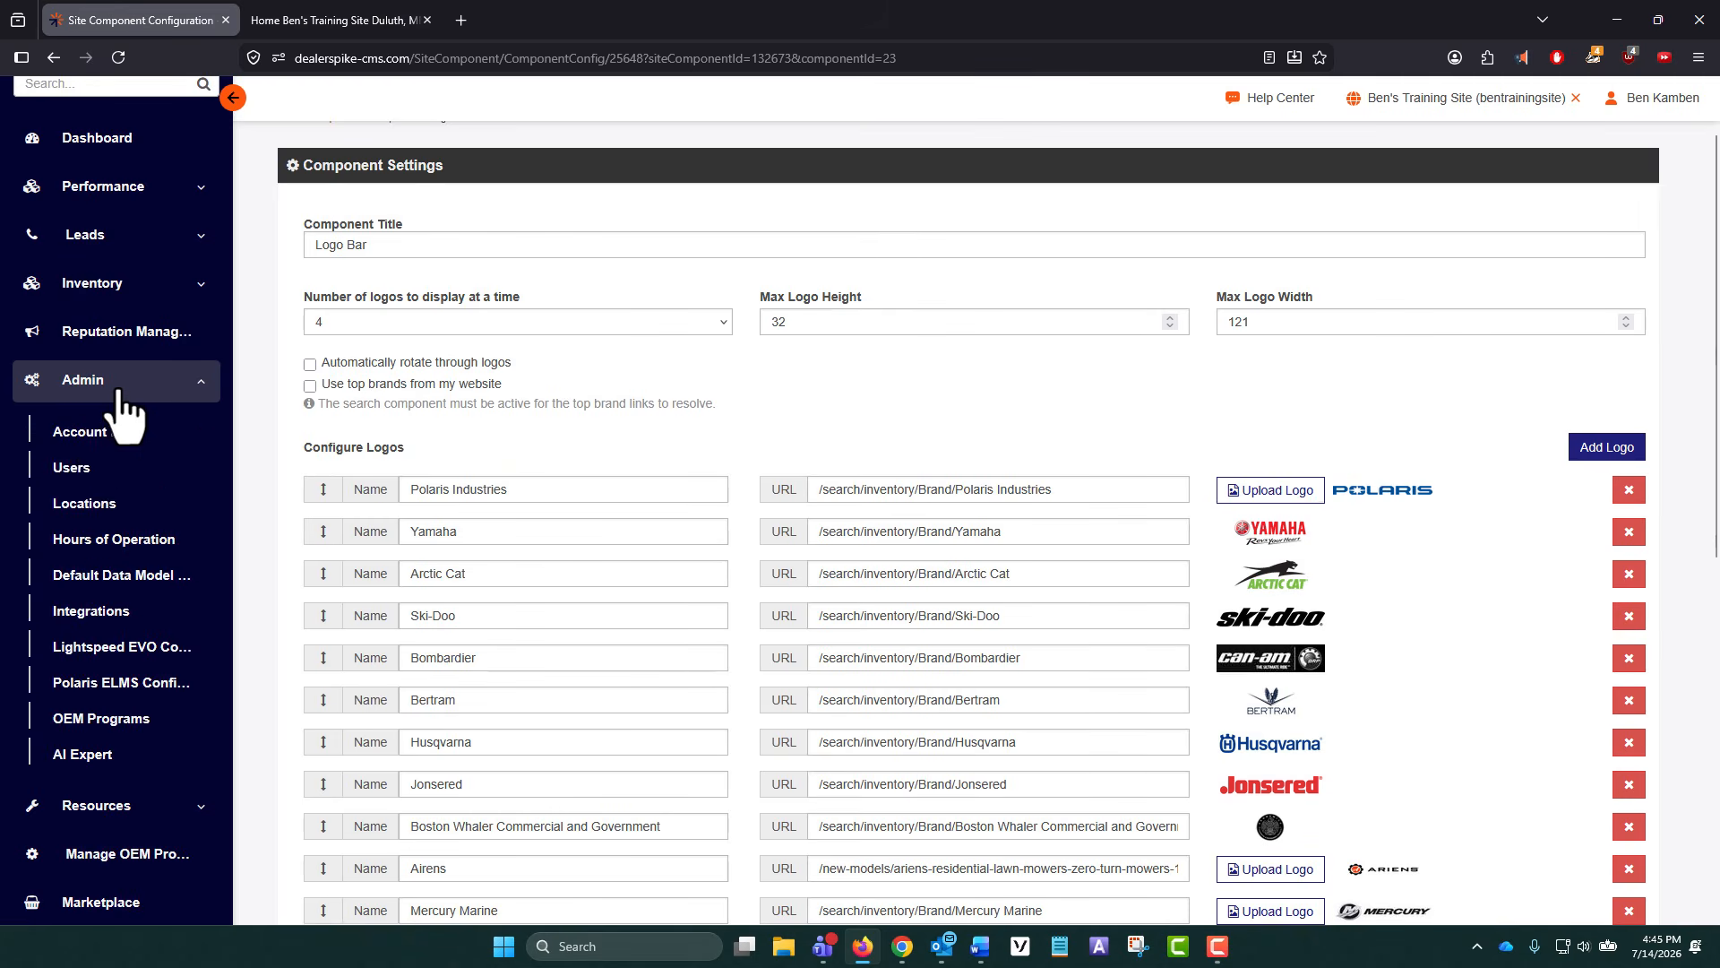
click(81, 503)
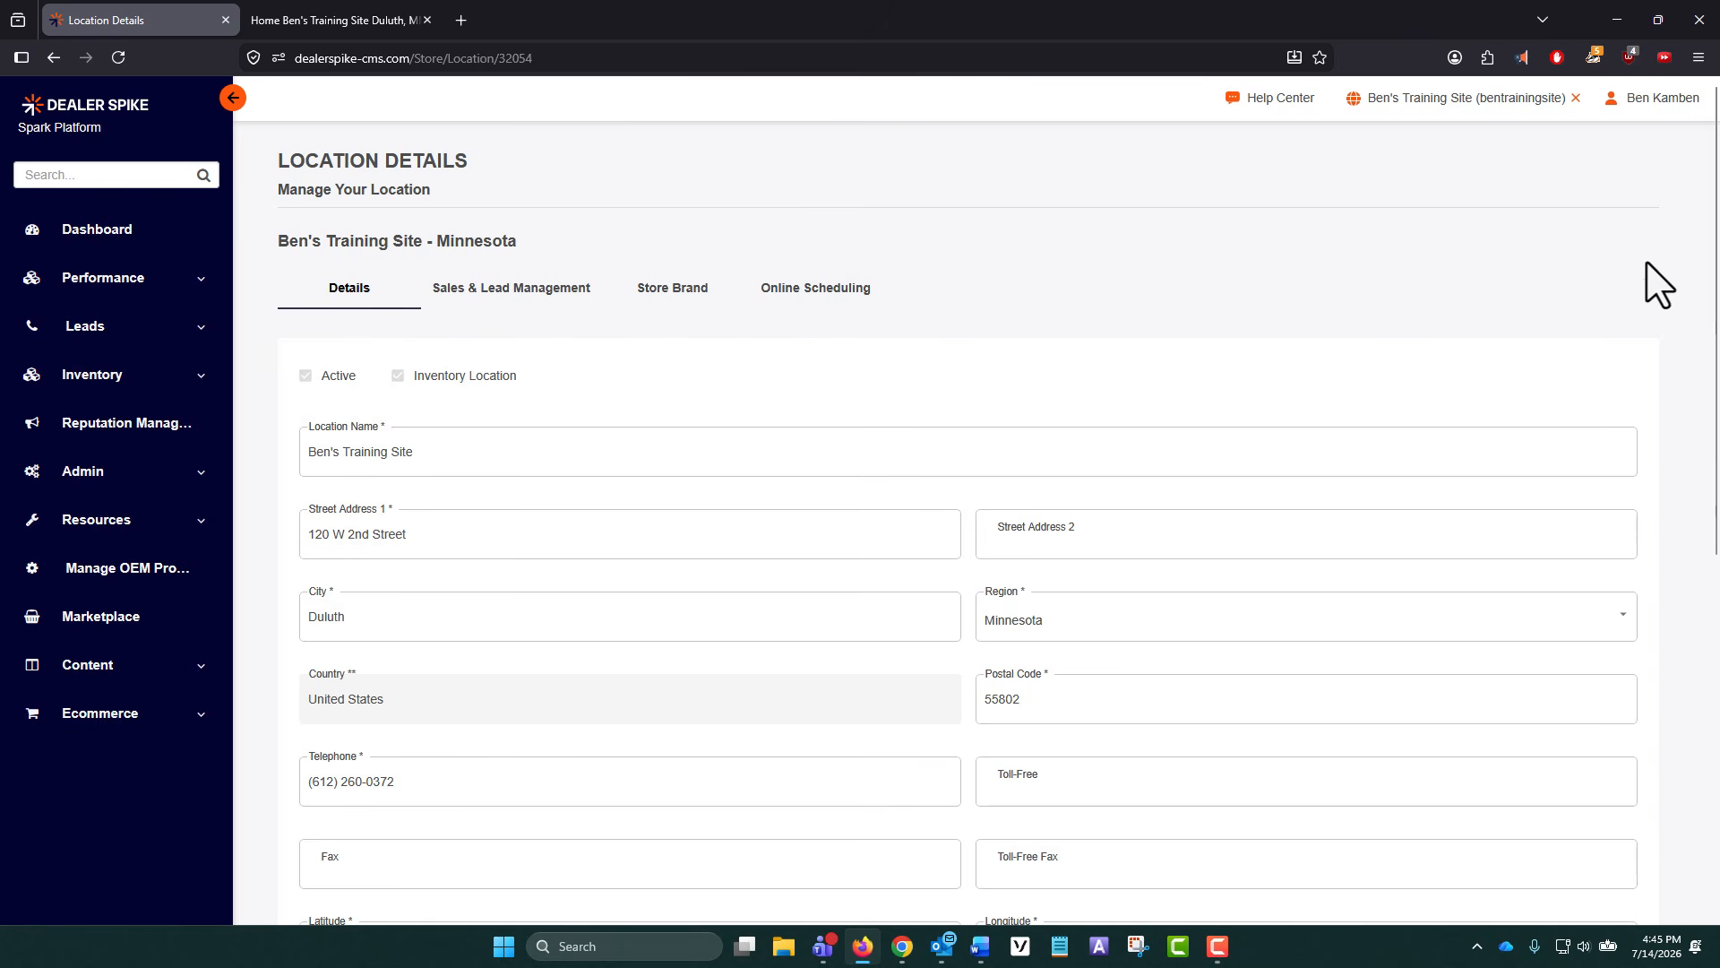
- Review the location's address, telephone, coordinates and company name display fields, and locate Publish Changes in the site menu
scroll(1148, 257, down, 2)
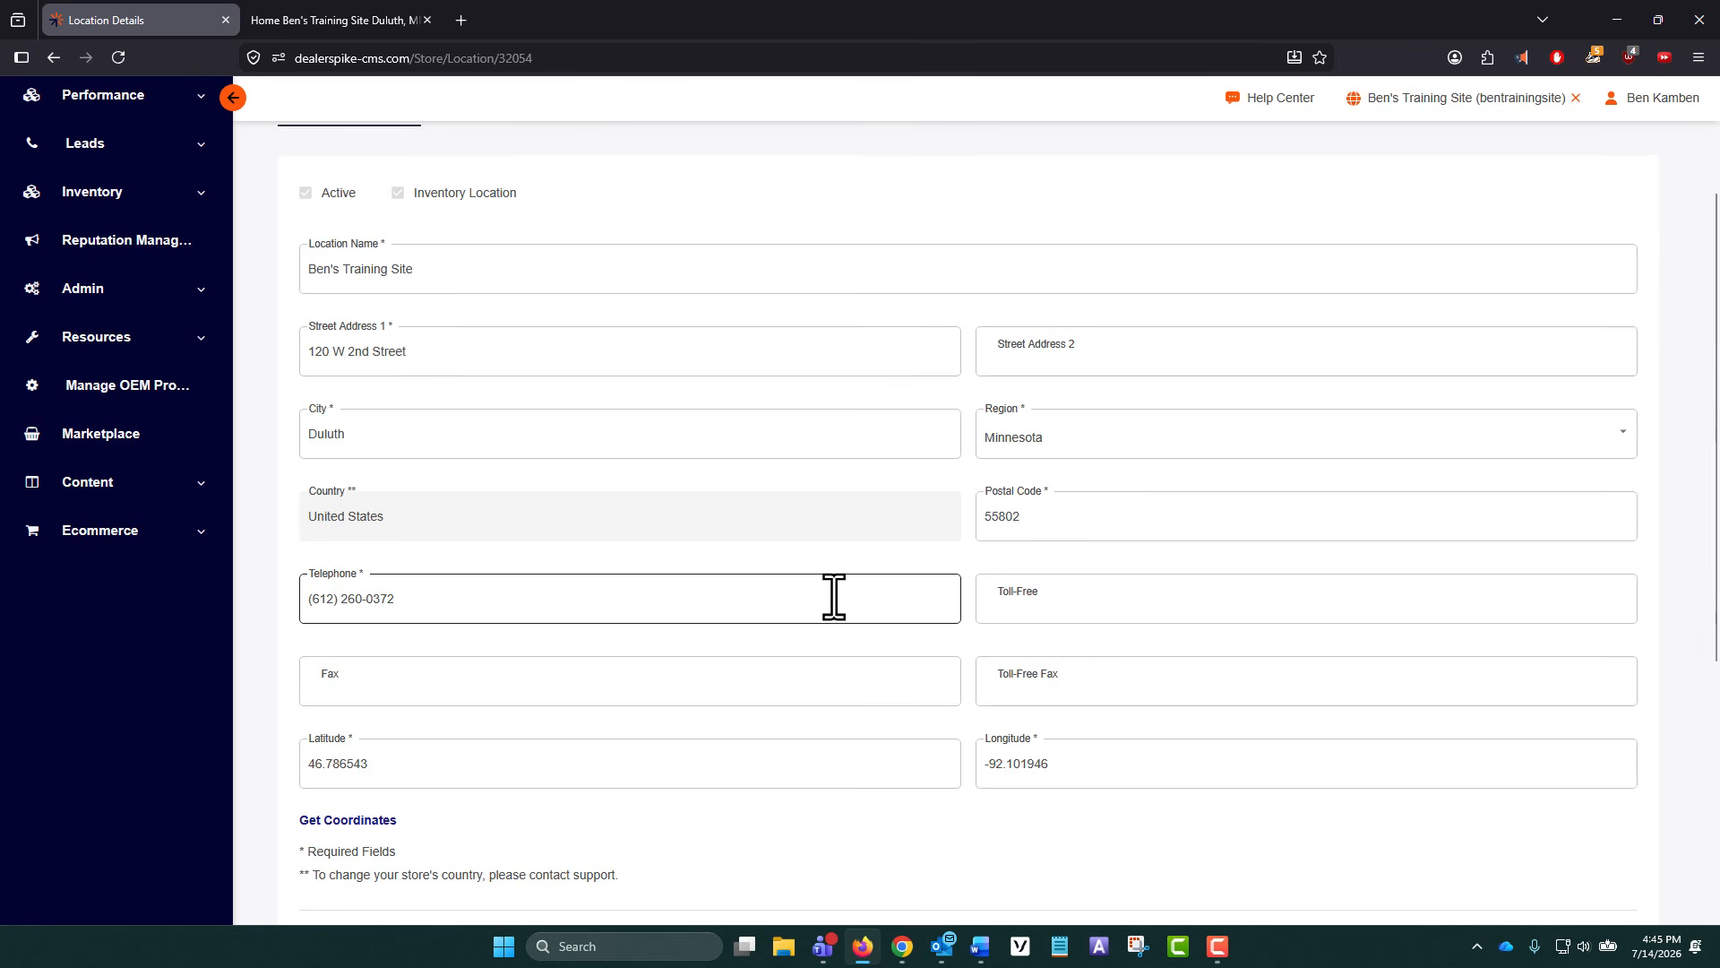
scroll(717, 771, up, 2)
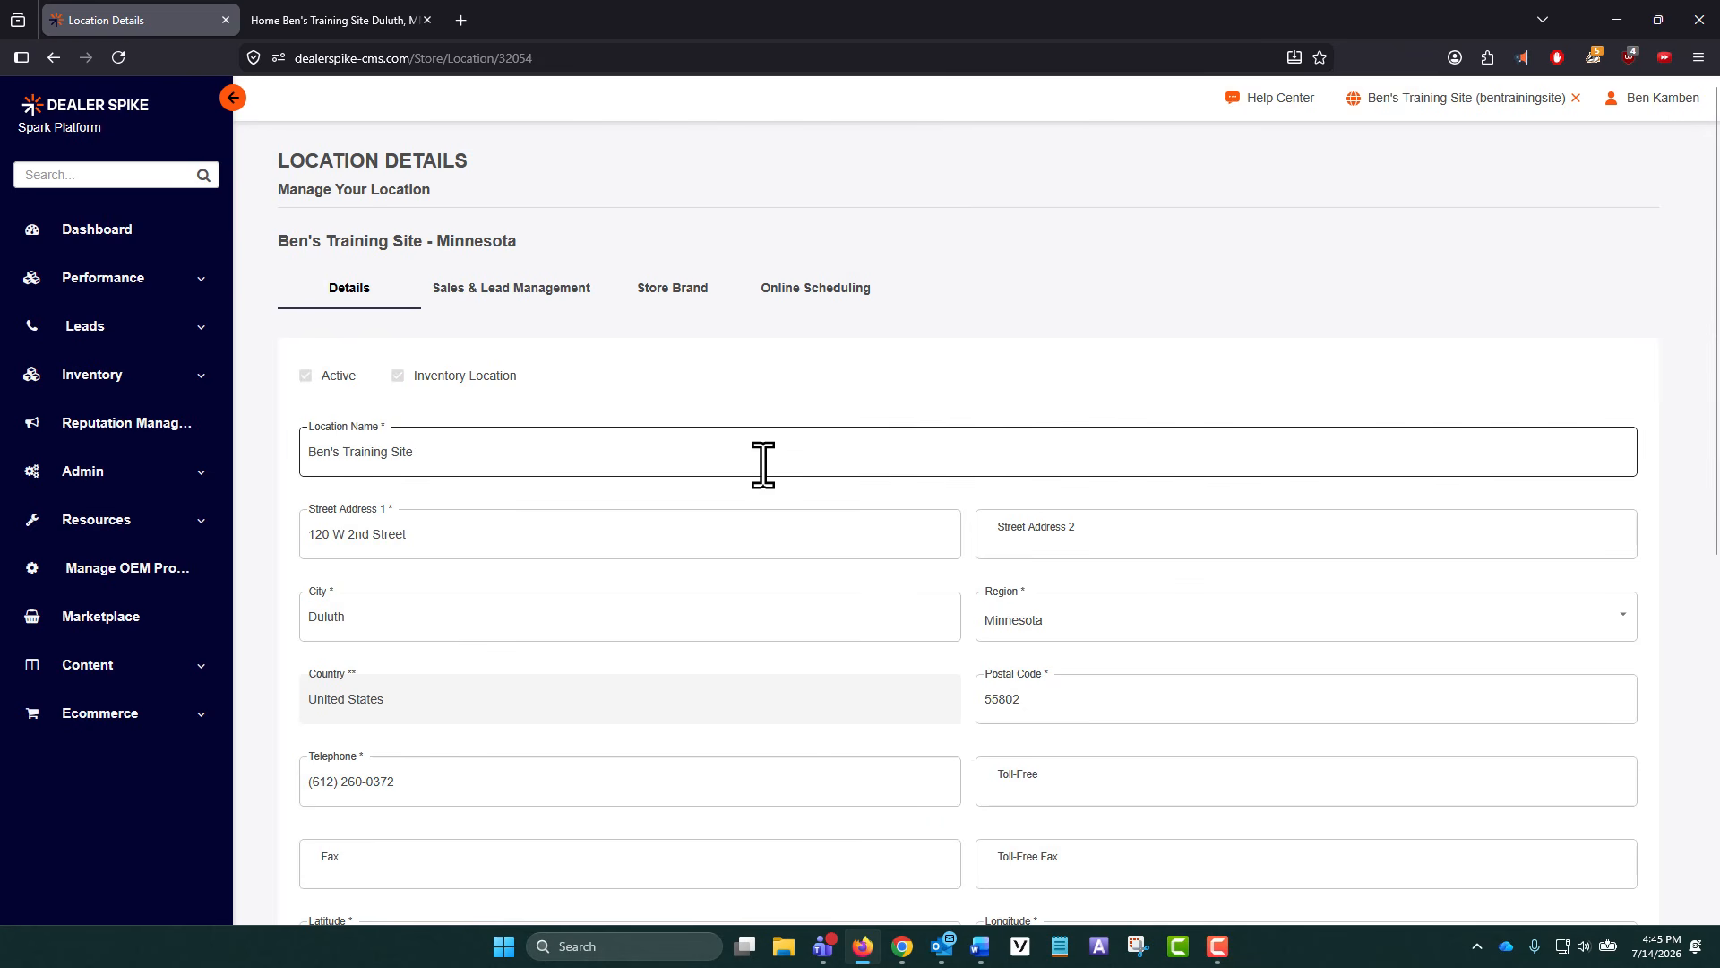
scroll(766, 484, down, 3)
scroll(771, 502, down, 3)
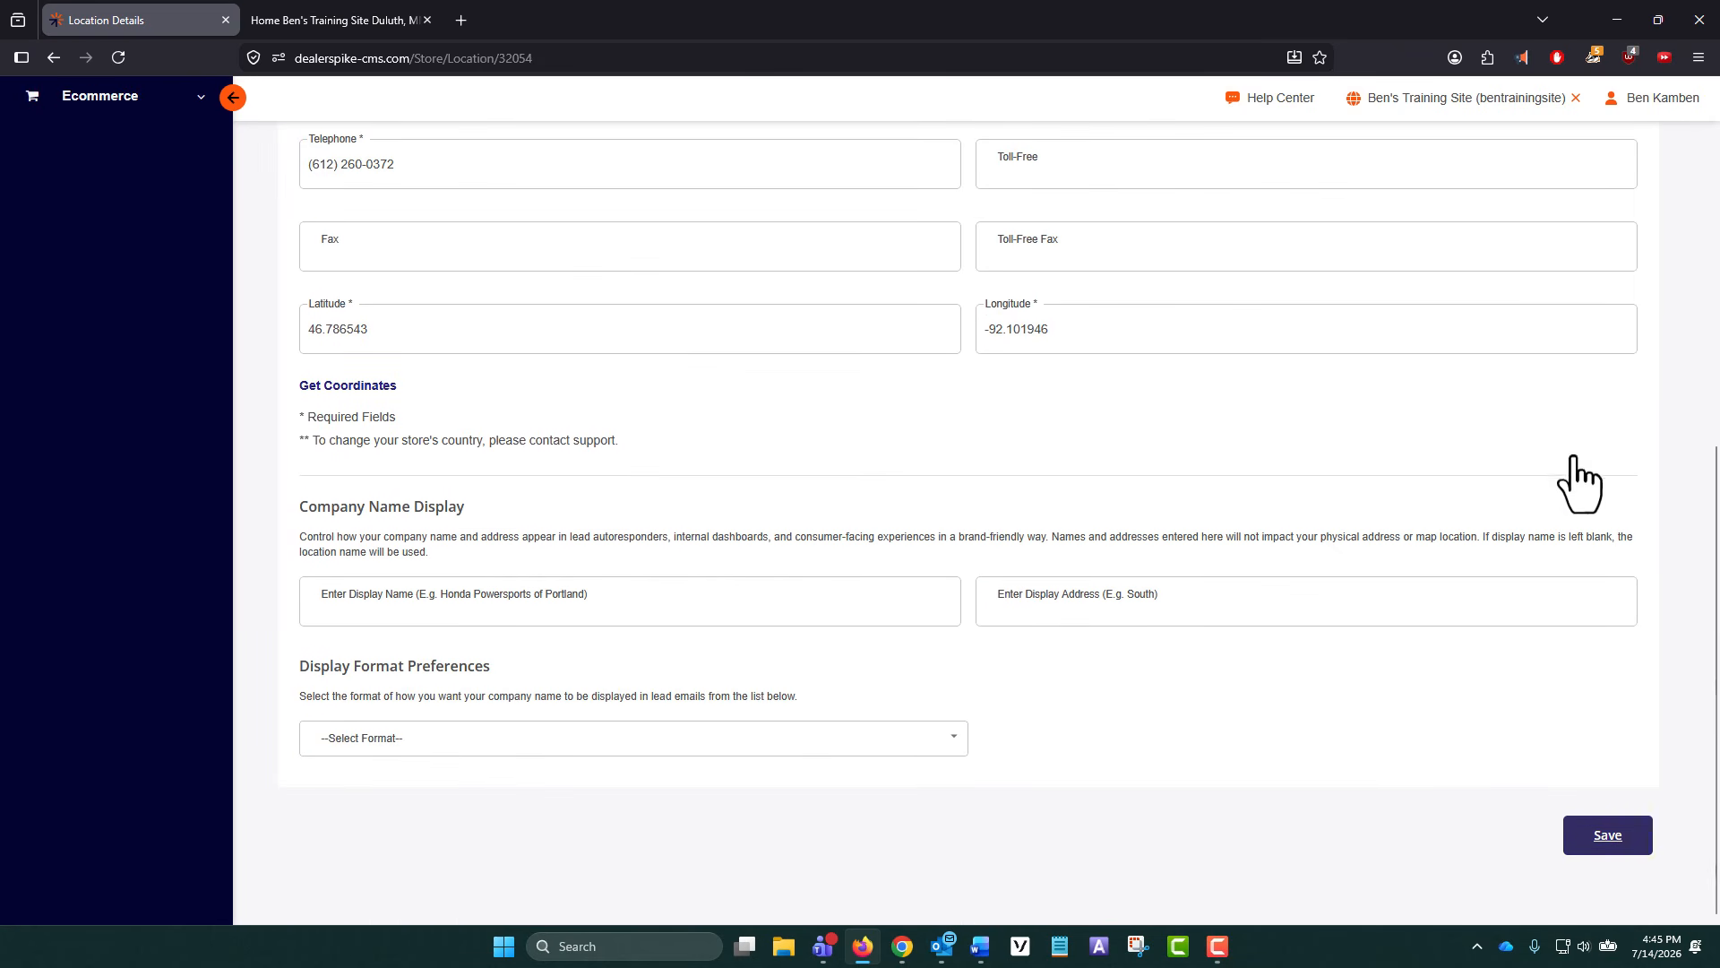
mouse_move(1516, 100)
click(1521, 150)
- Find the live site's "Can't find what you're looking for?" bar and open its Lead Form instance's settings from the site's Components list
click(609, 896)
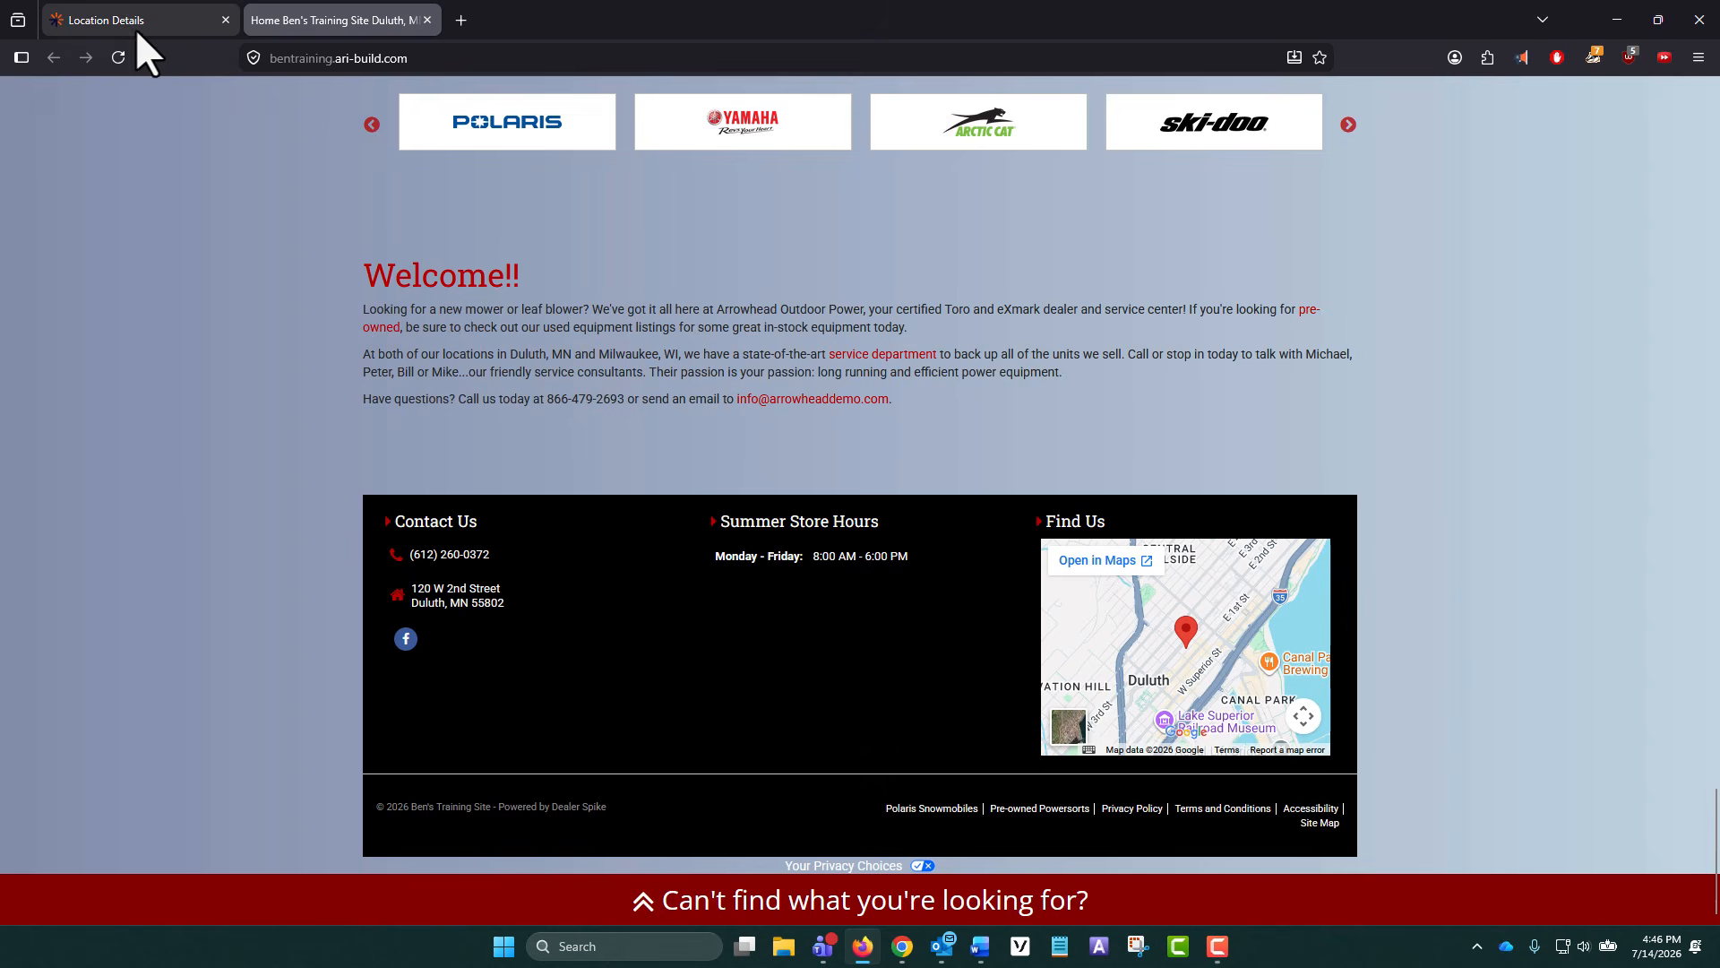
click(136, 26)
click(91, 244)
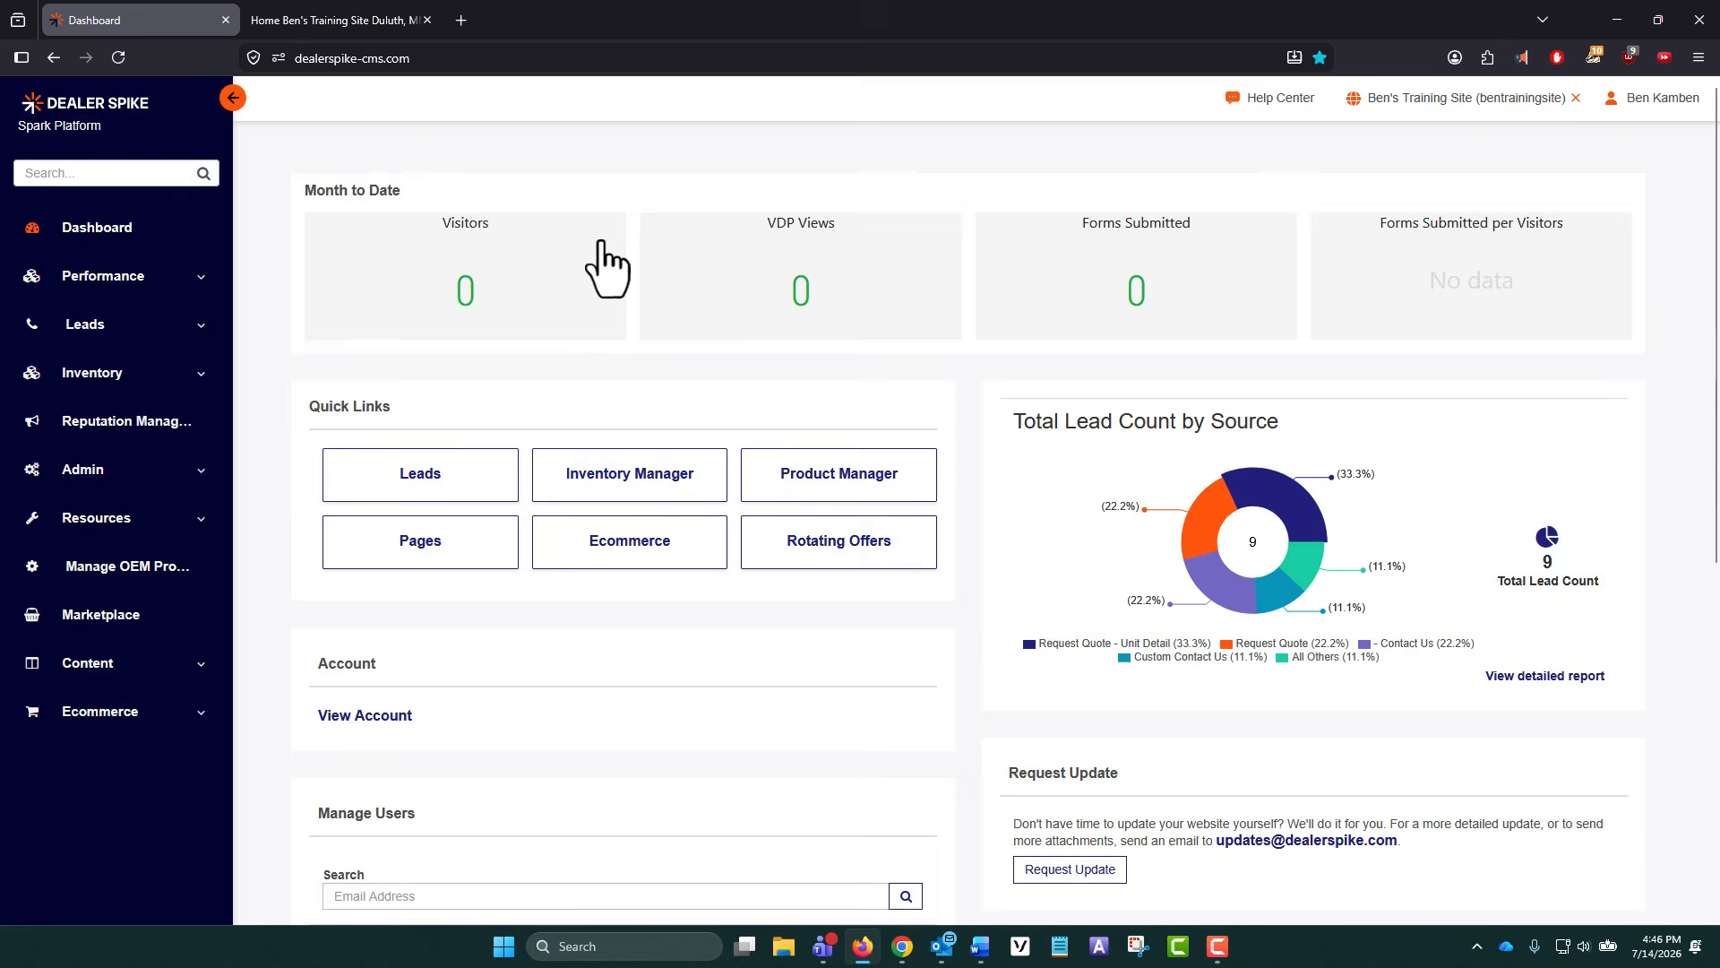
scroll(537, 314, down, 7)
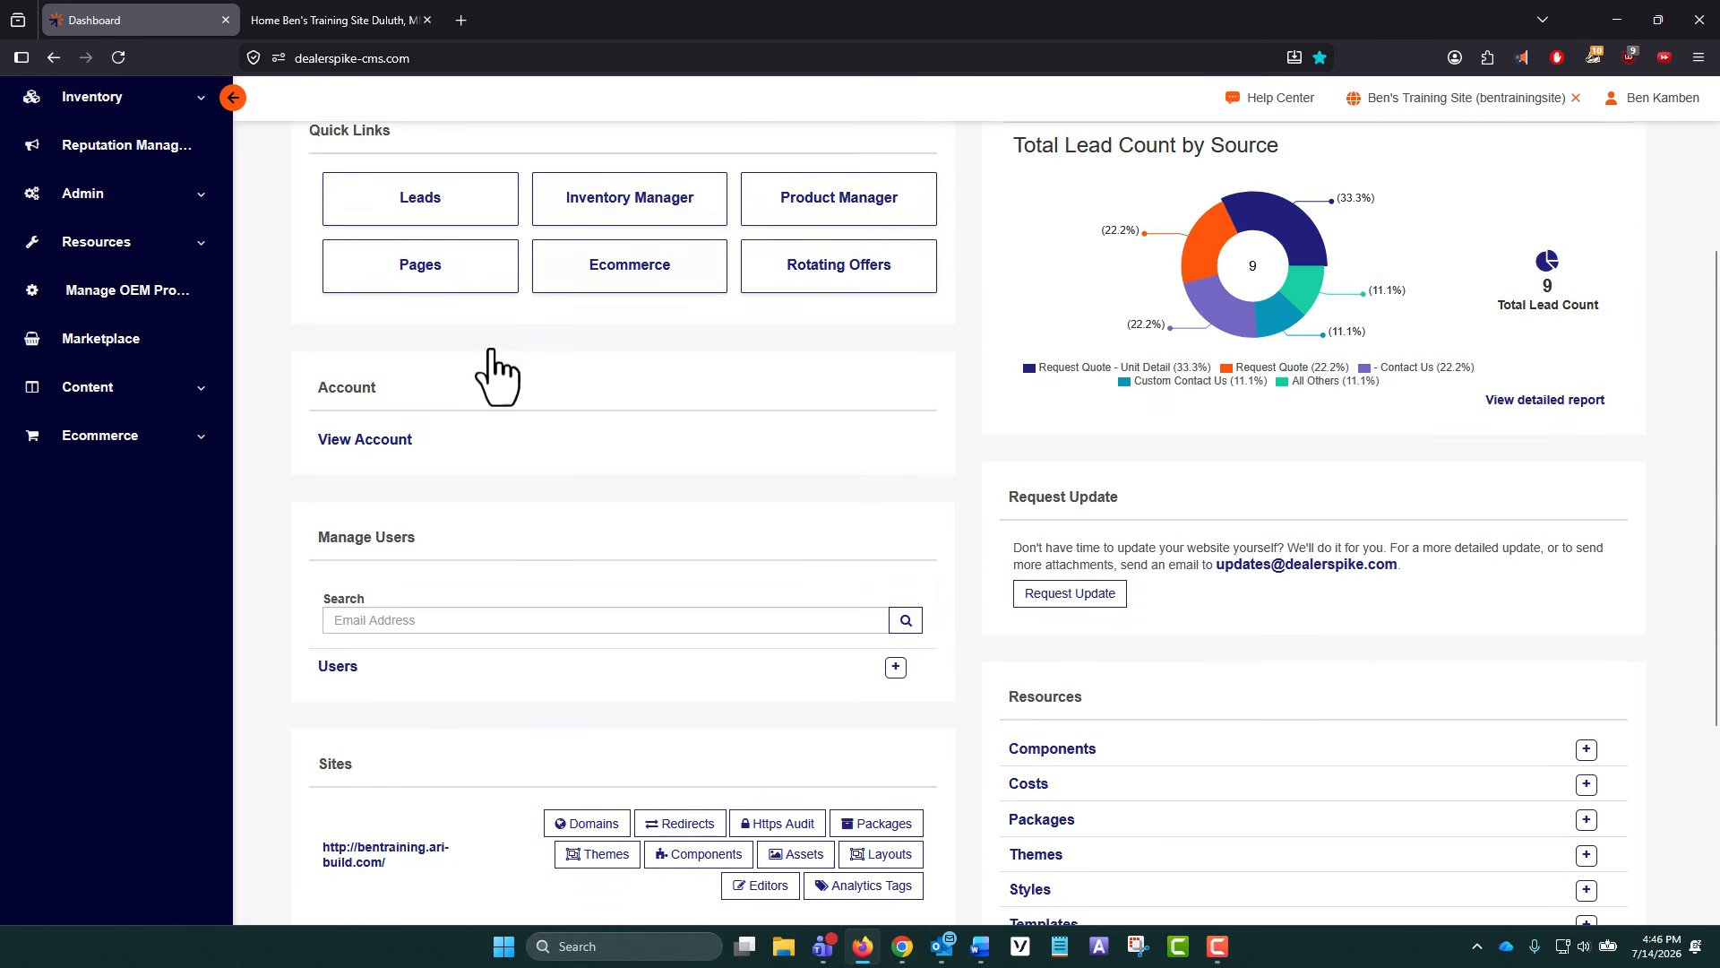
drag(319, 446, 488, 495)
click(692, 540)
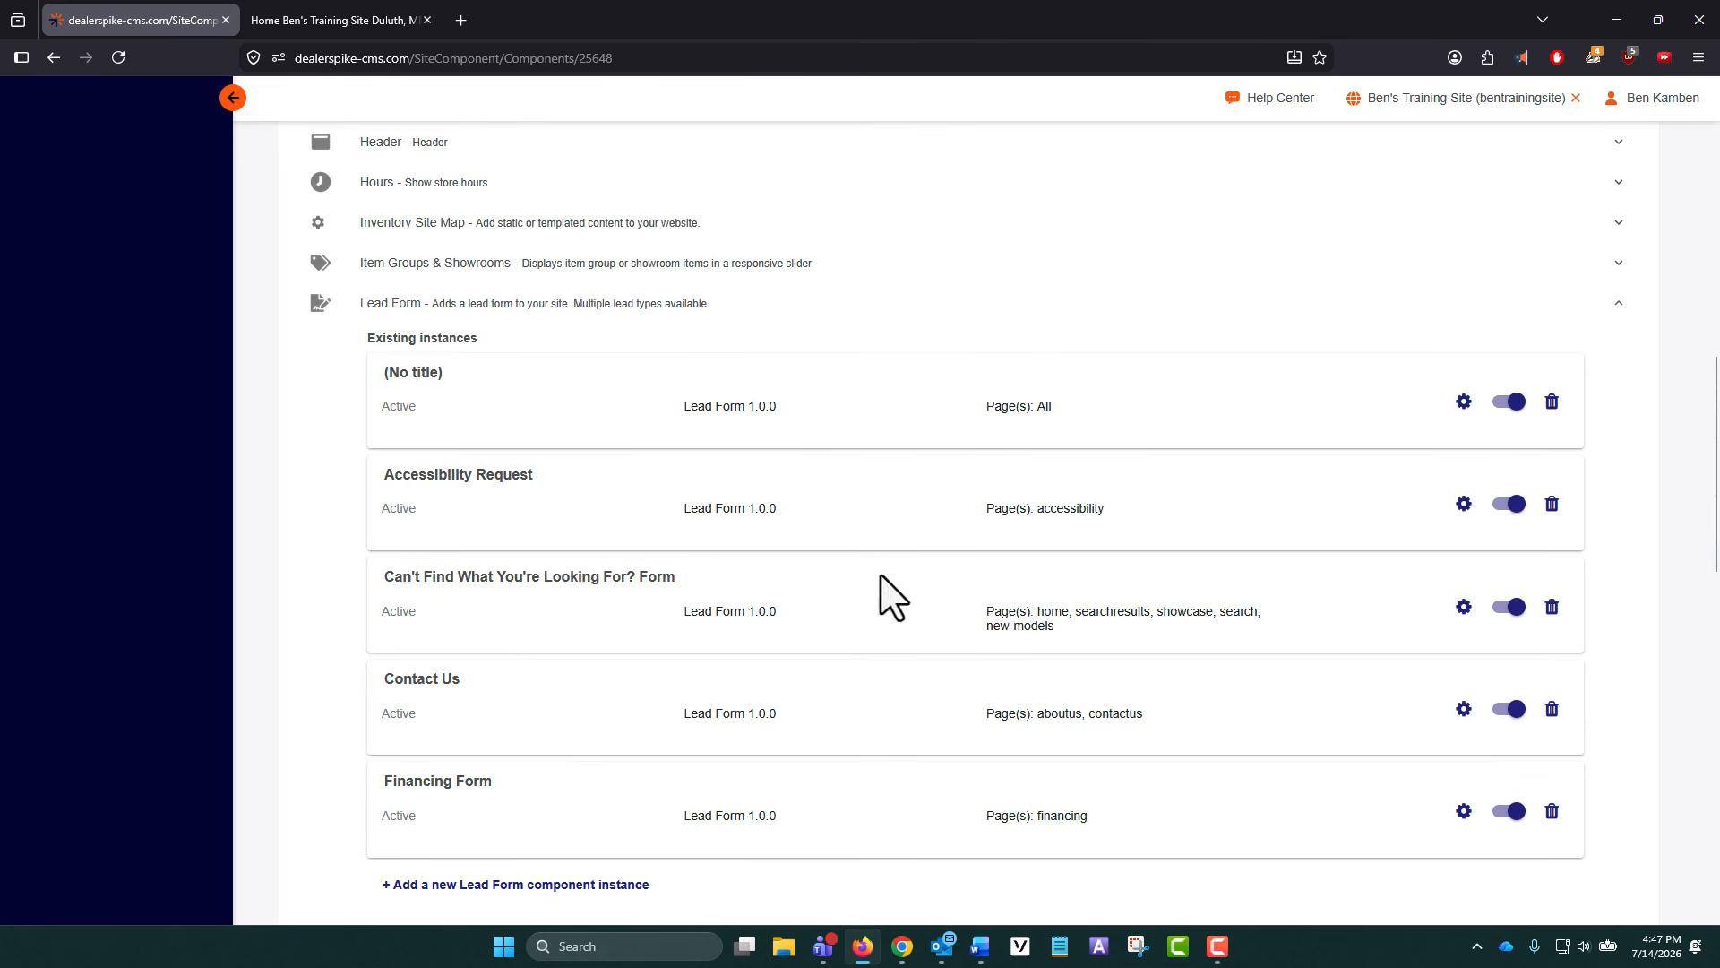
click(1464, 607)
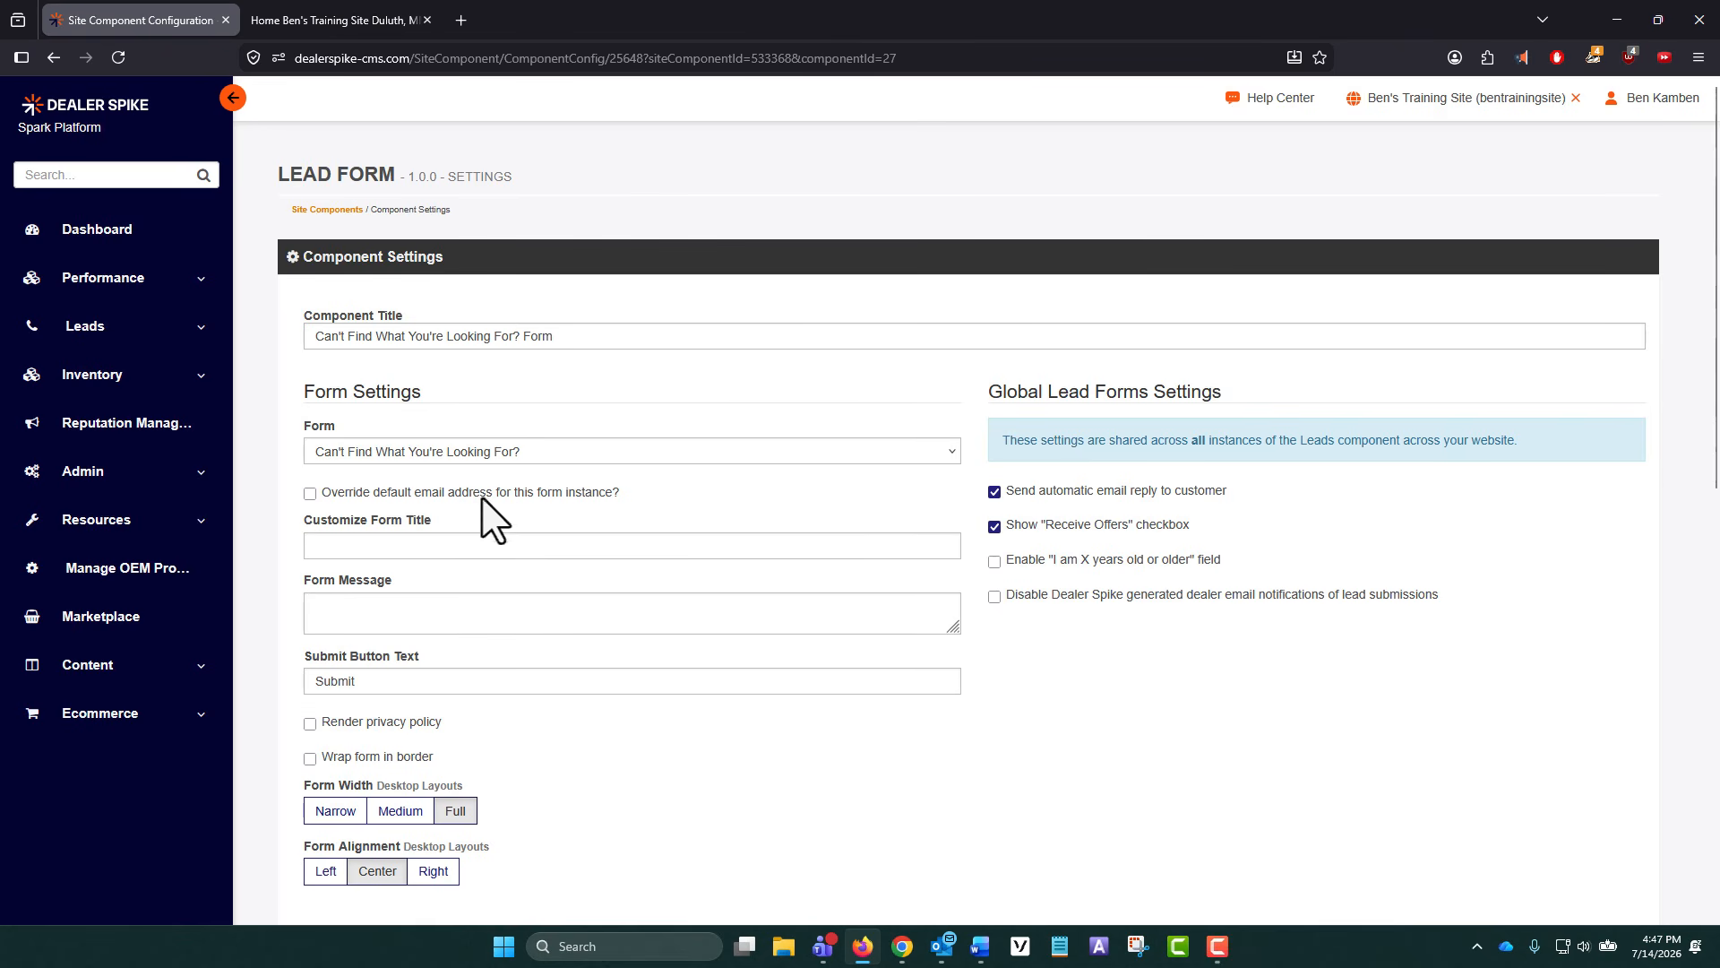
- Review the lead form's form settings, component page rules and legacy section rules
scroll(976, 672, down, 3)
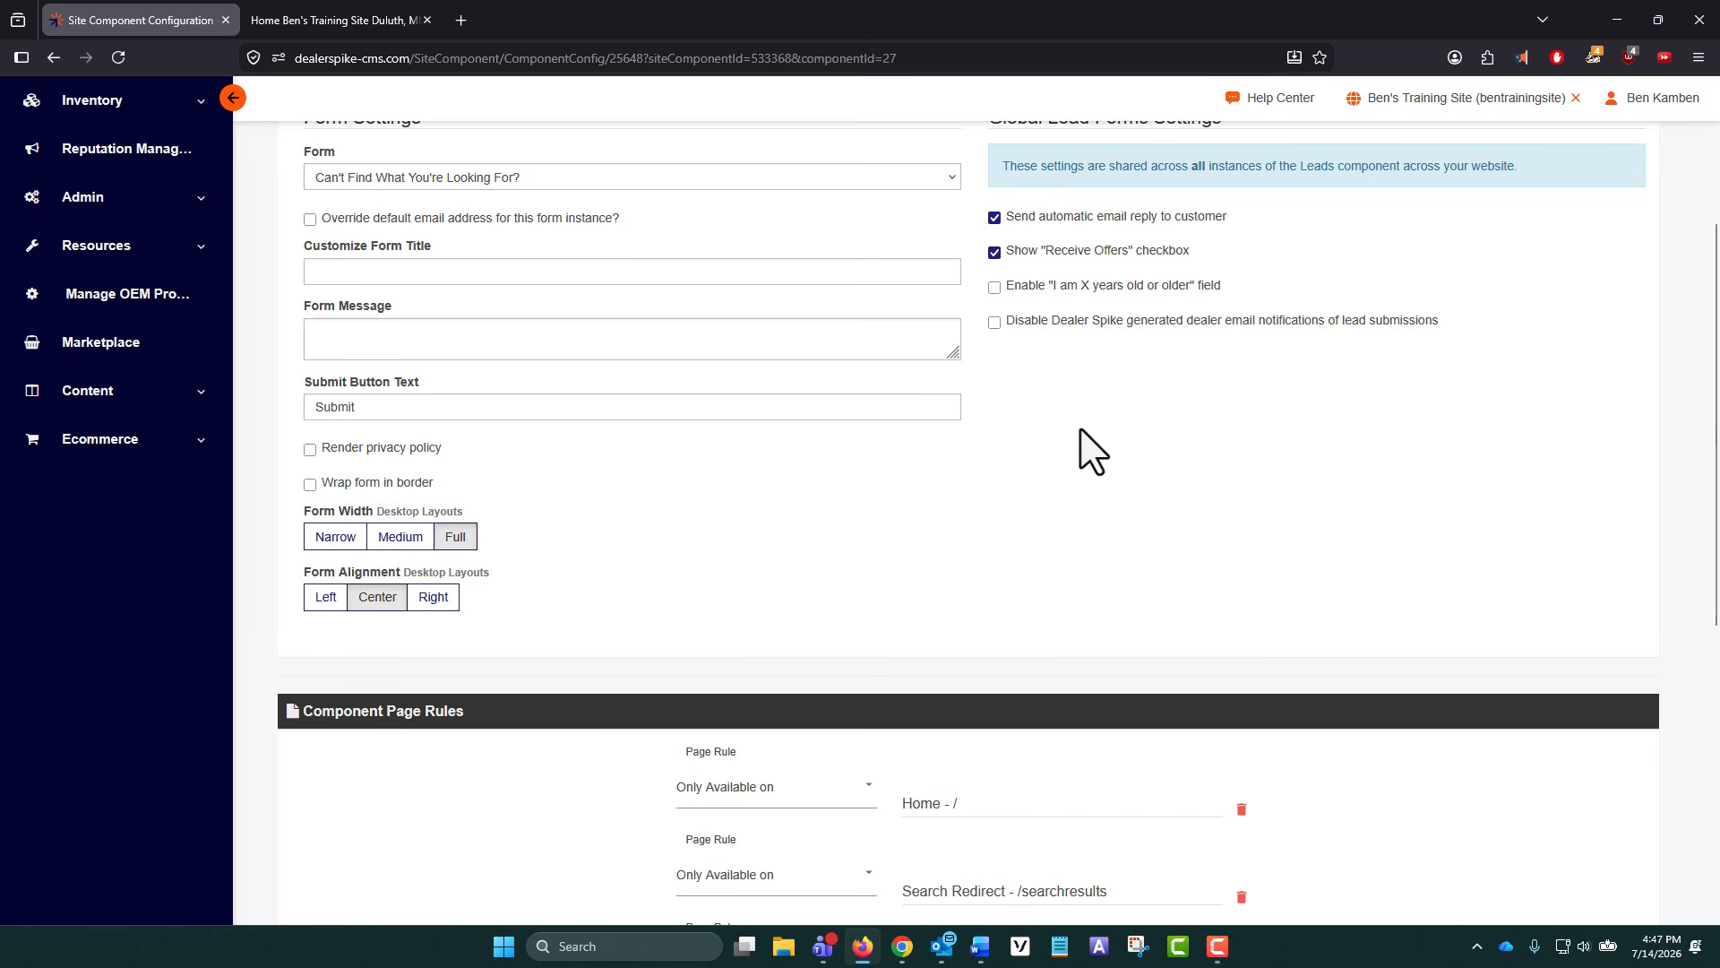
scroll(1030, 457, down, 3)
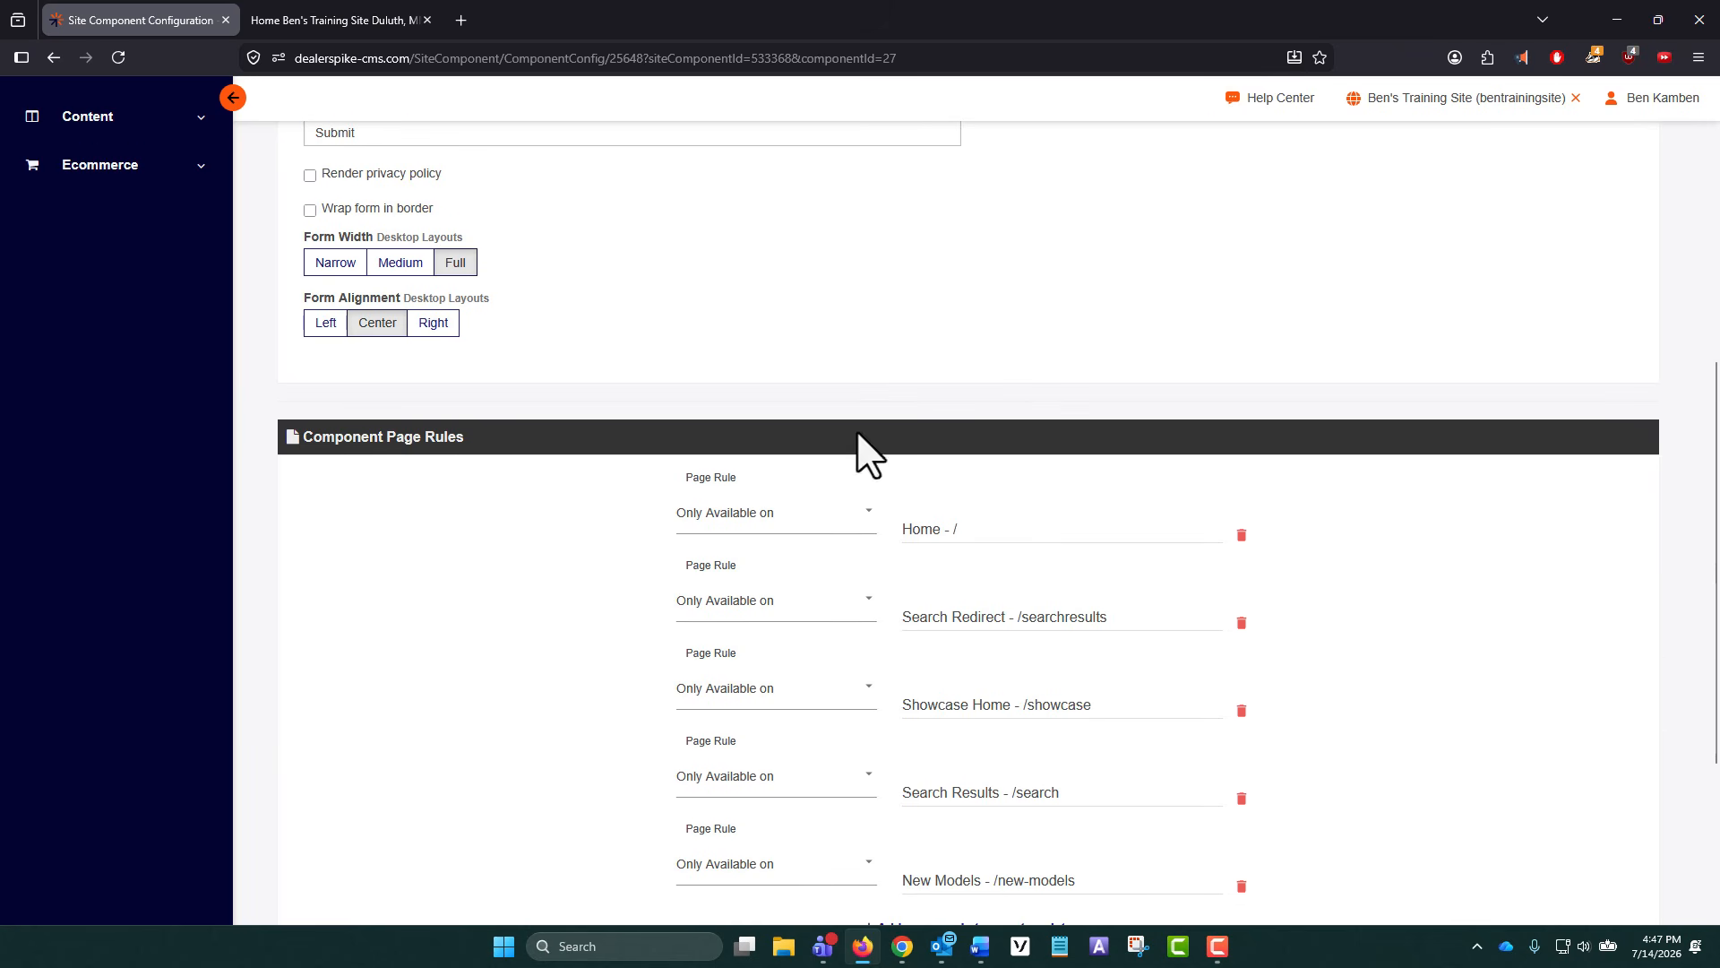
scroll(576, 610, down, 3)
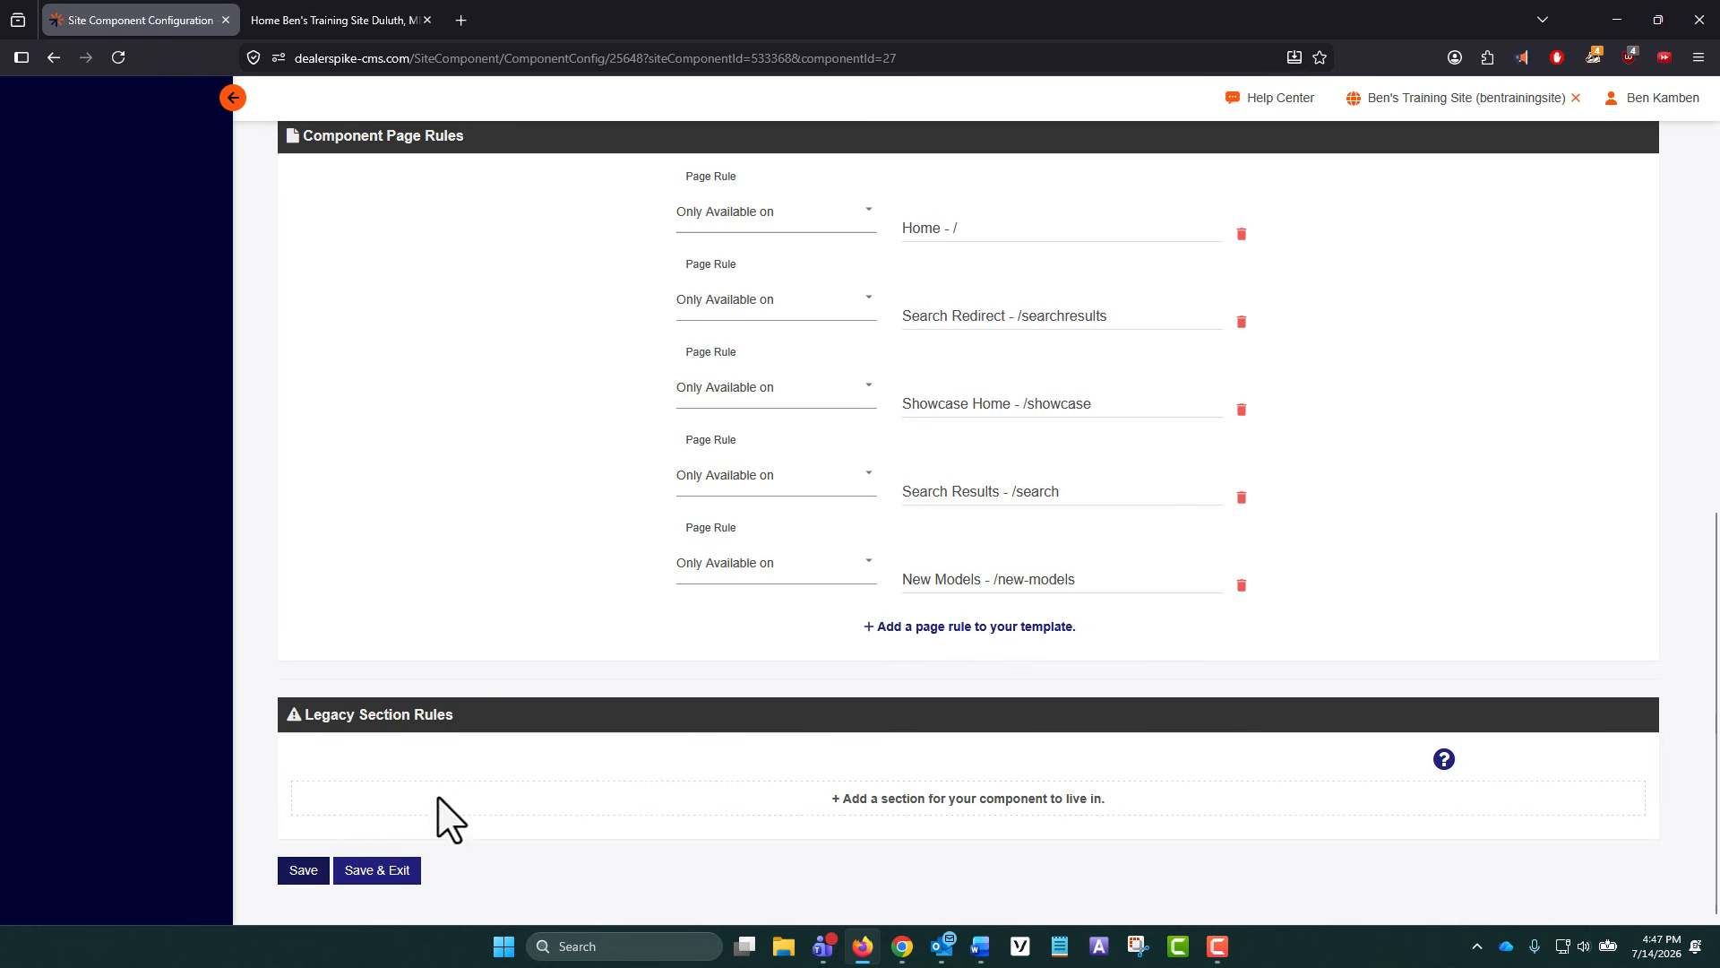
- Open the CMS site menu and look over the product groups on the live homepage
click(1452, 100)
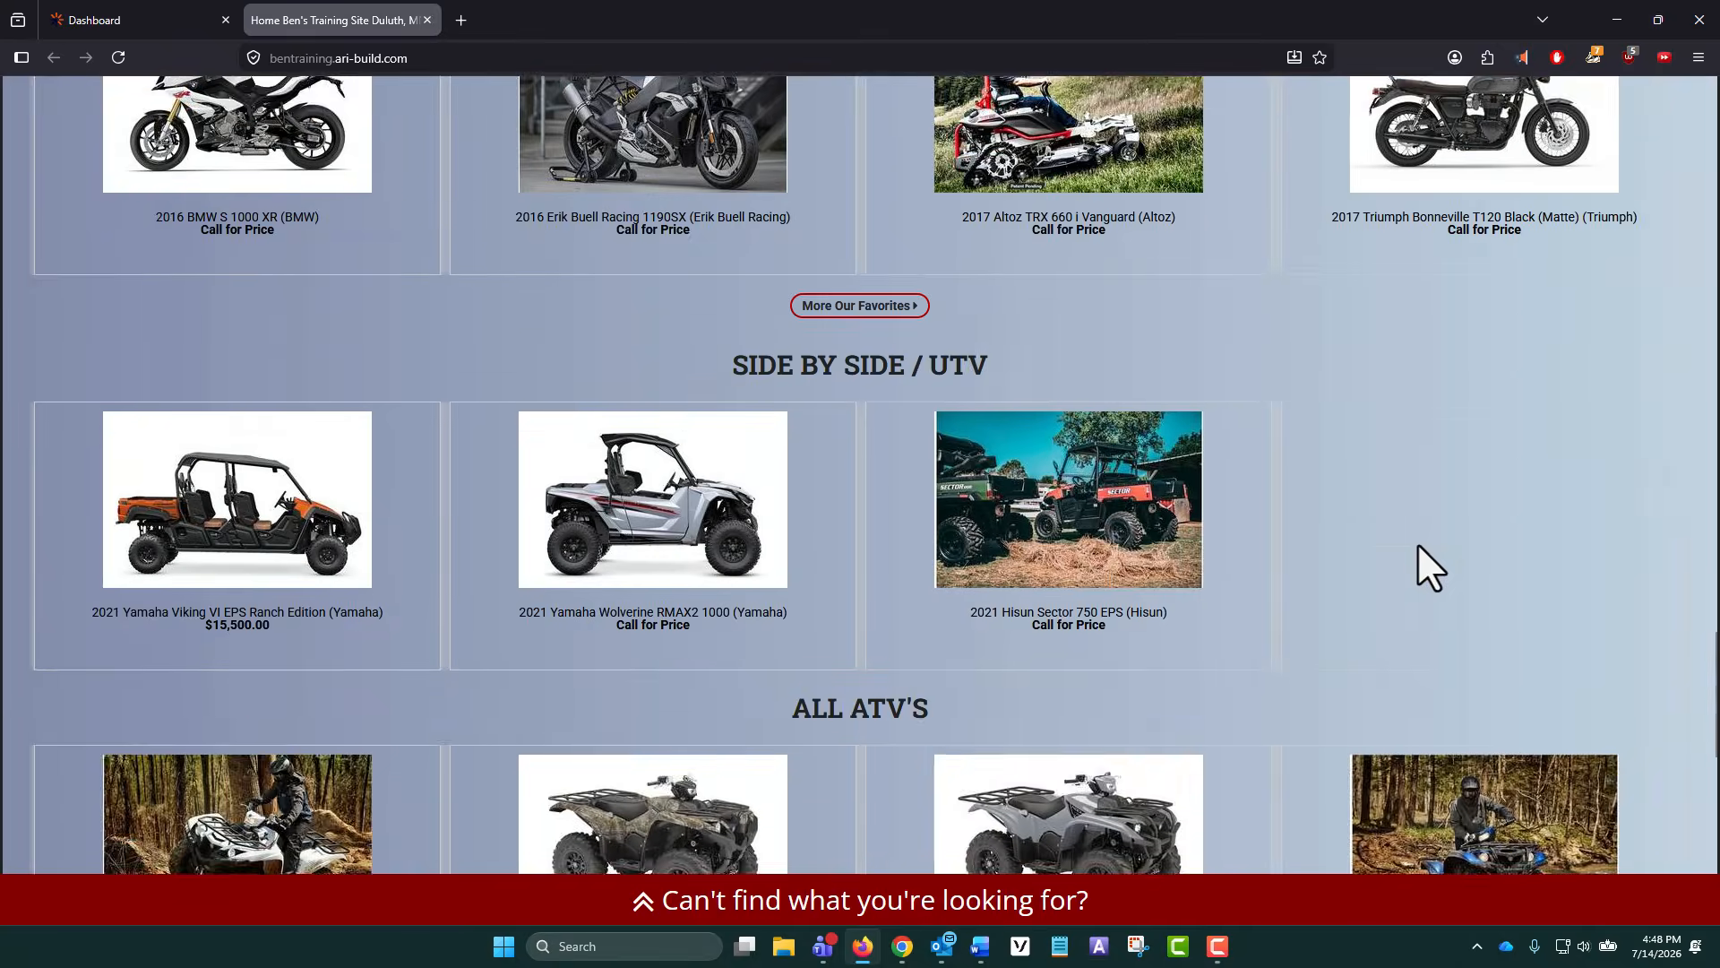
scroll(1418, 543, down, 5)
scroll(1417, 543, up, 15)
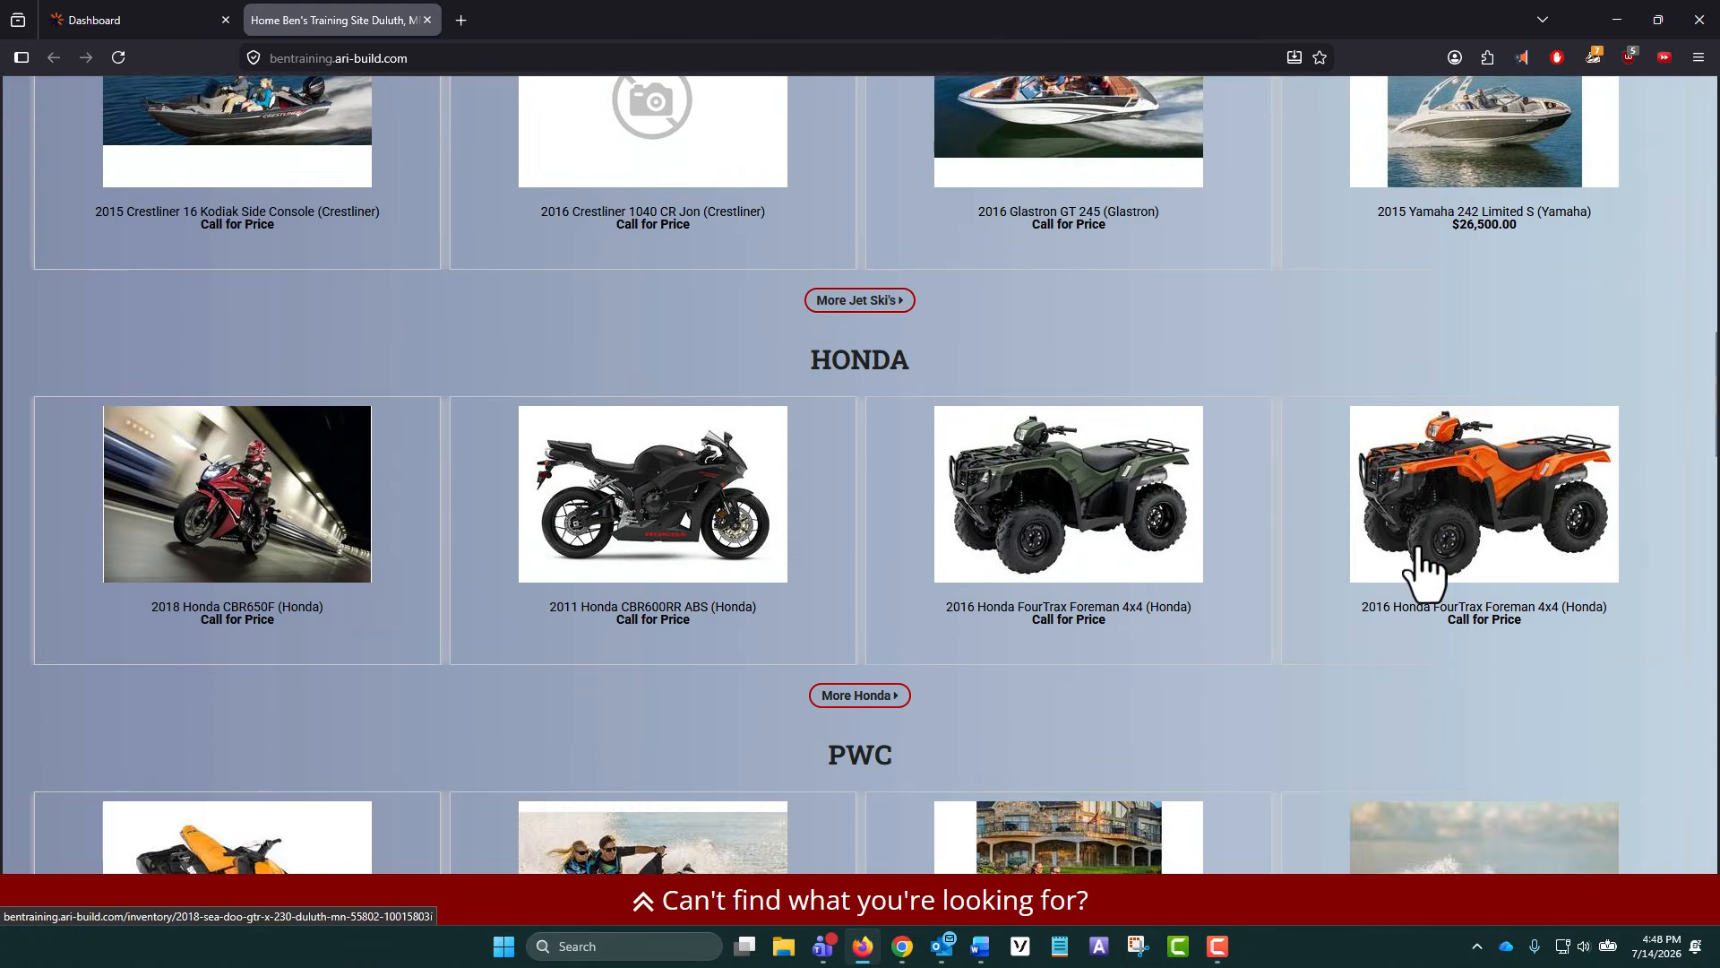